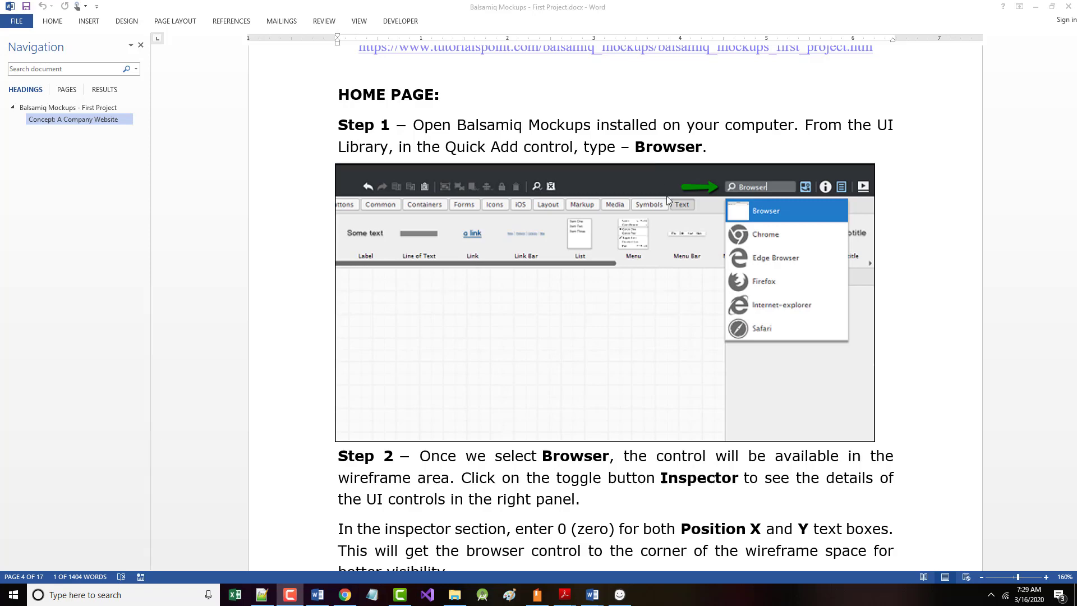
Scroll the Balsamiq tutorial down to Step 7, then back up to Step 6 on the horizontal separator
scroll(503, 246, "down", 3)
scroll(501, 275, "down", 5)
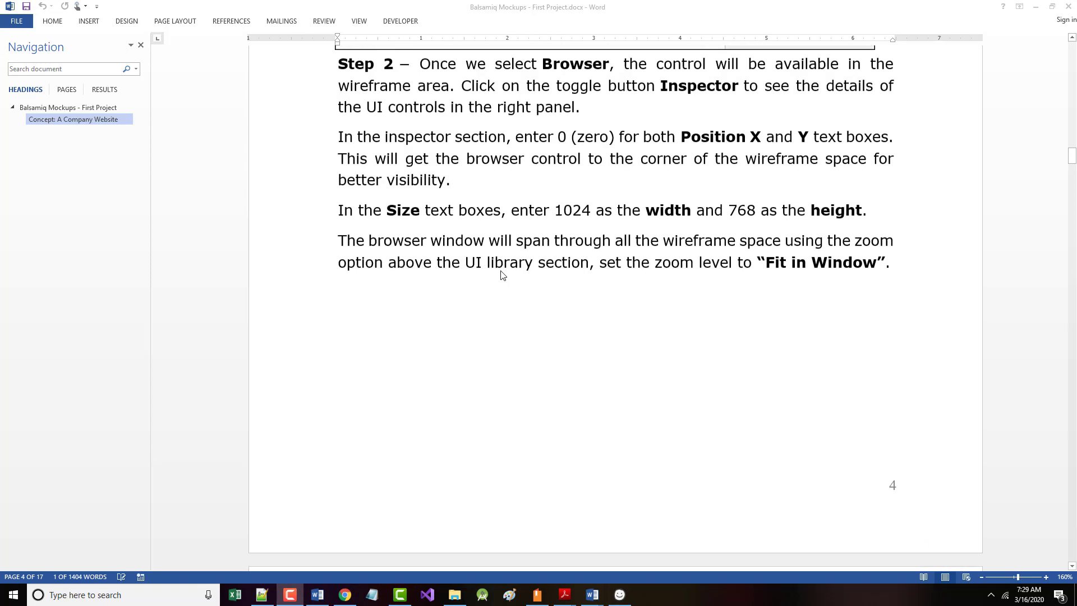
scroll(494, 274, "up", 2)
scroll(486, 272, "up", 4)
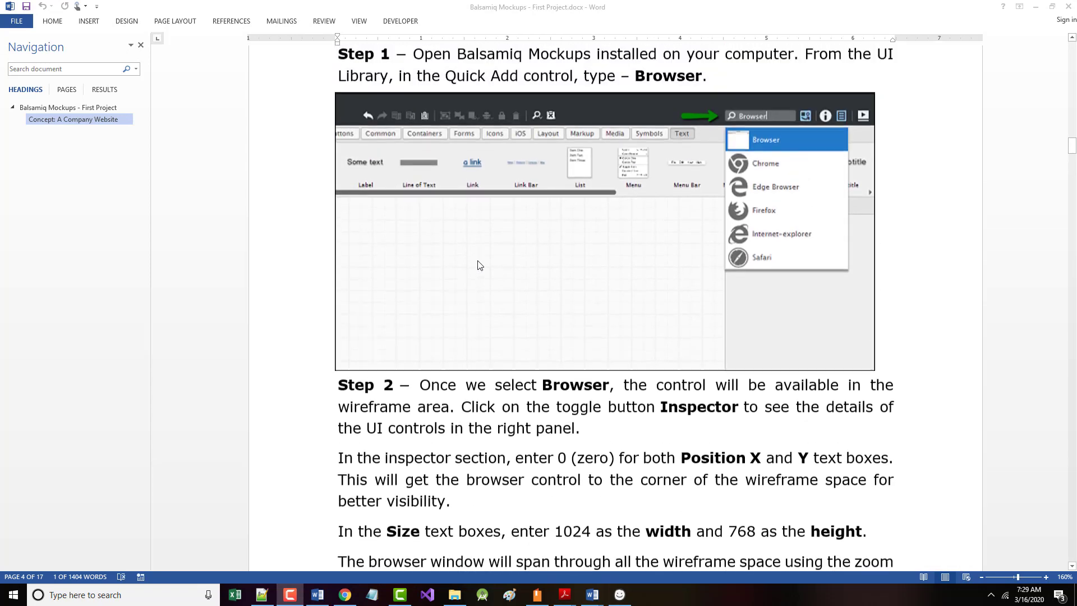
scroll(500, 278, "down", 7)
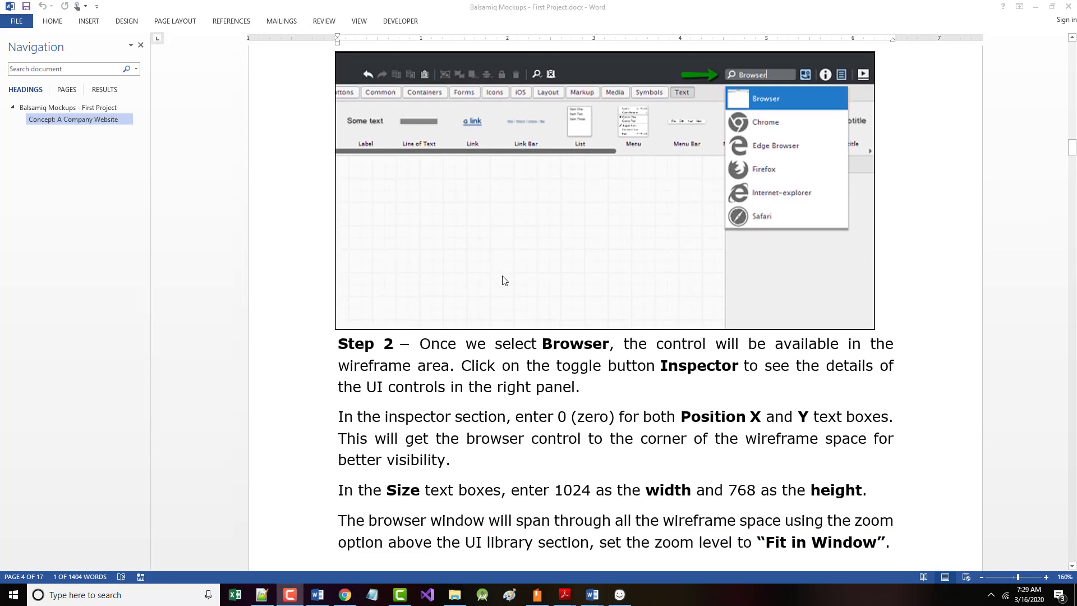
scroll(496, 282, "down", 8)
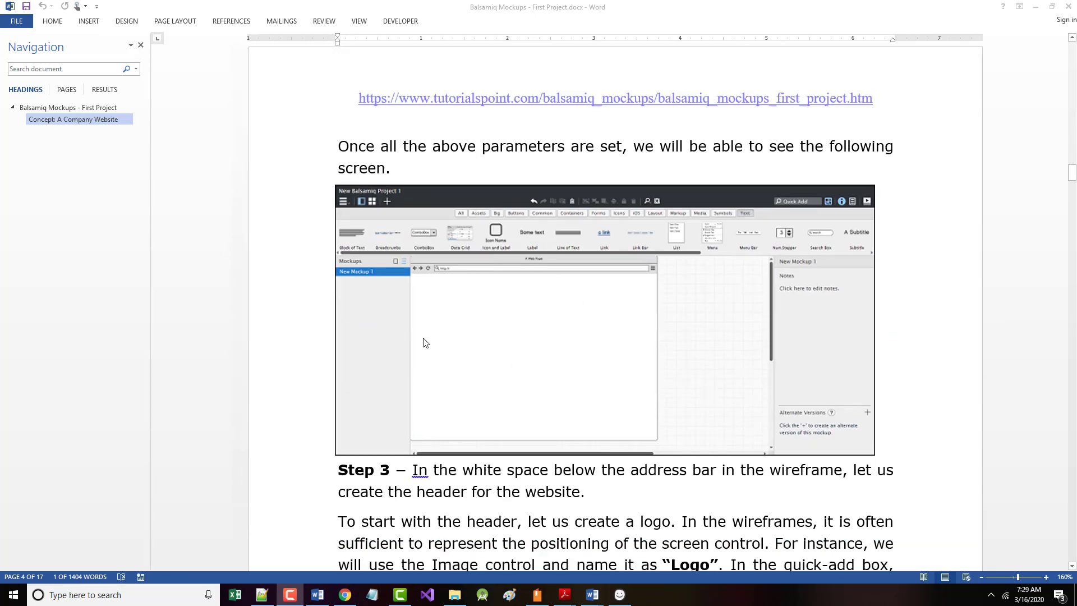
scroll(449, 345, "down", 1)
scroll(451, 346, "down", 11)
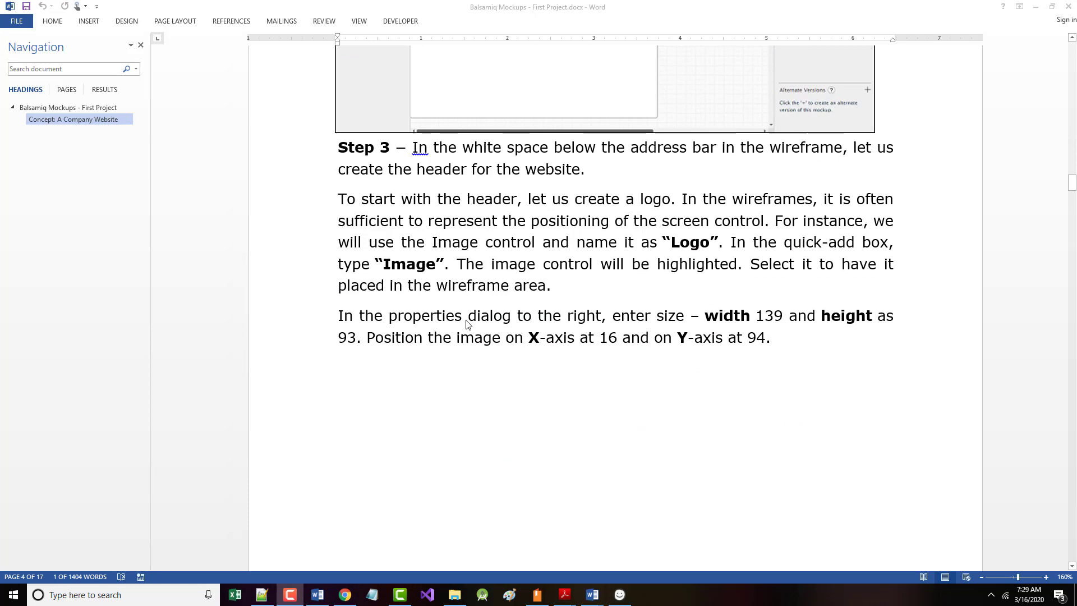
scroll(465, 322, "down", 5)
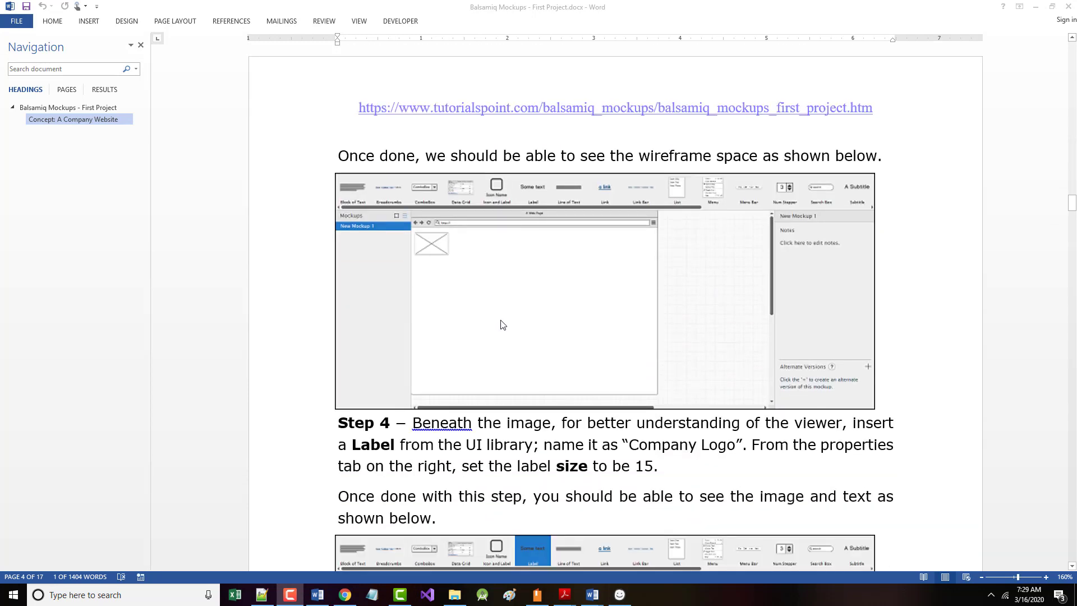
scroll(582, 332, "down", 2)
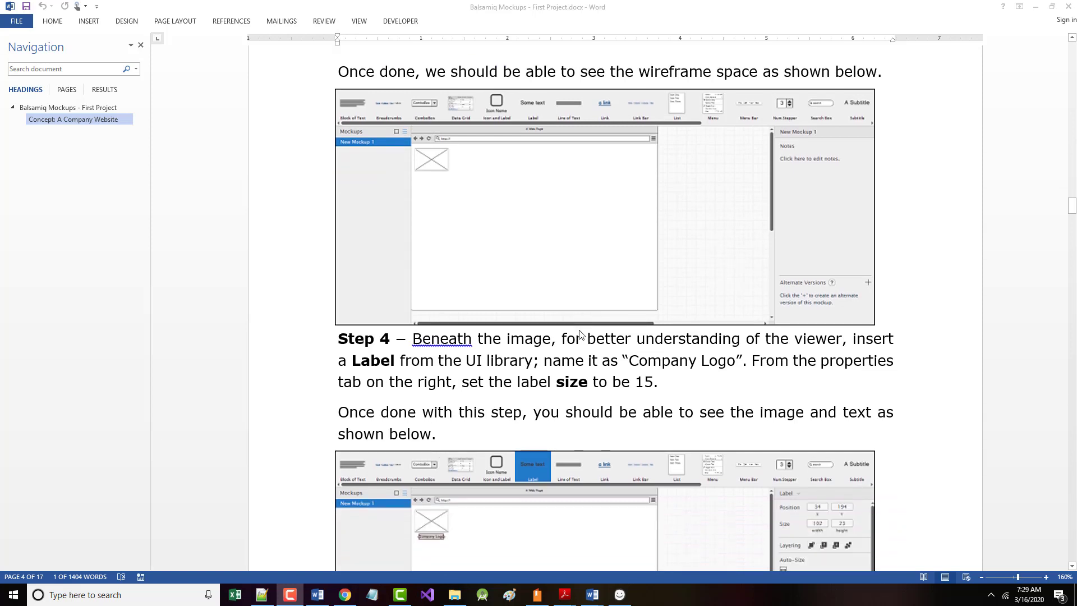
scroll(574, 331, "down", 4)
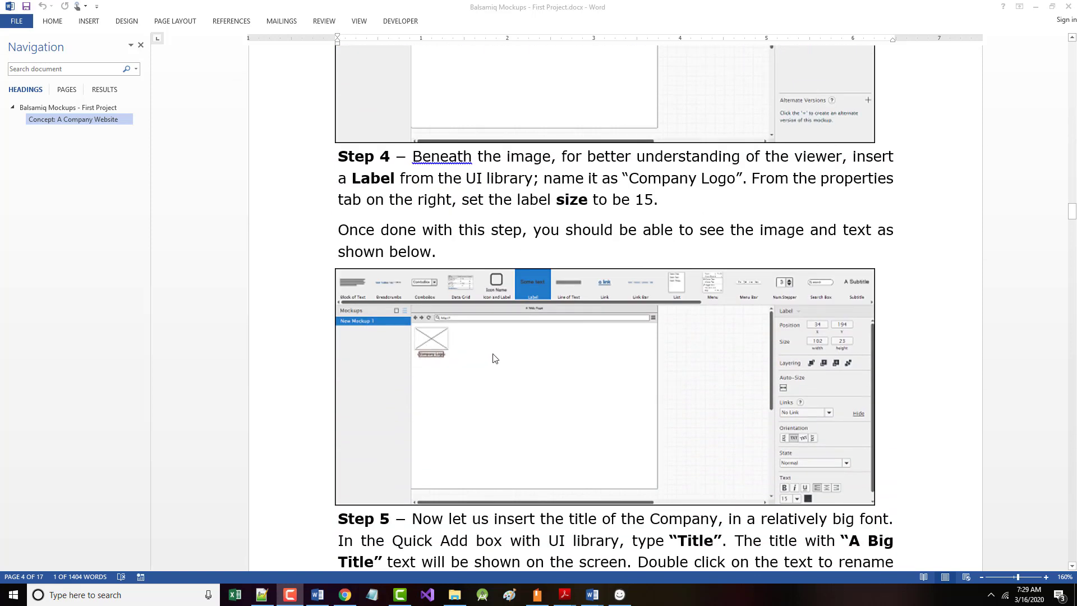
scroll(496, 353, "down", 3)
scroll(503, 349, "down", 10)
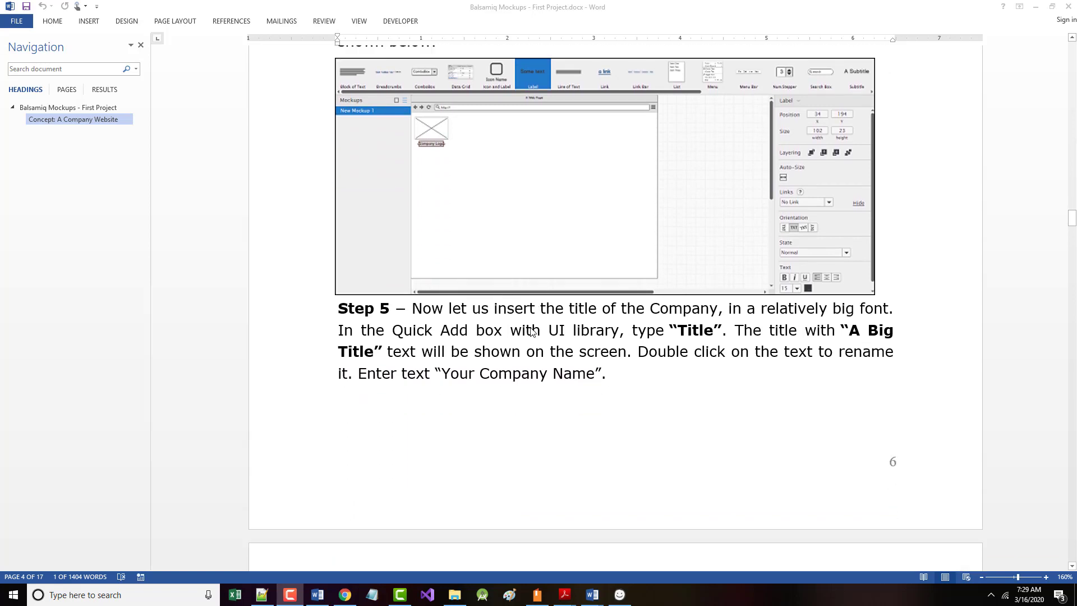
scroll(526, 328, "down", 5)
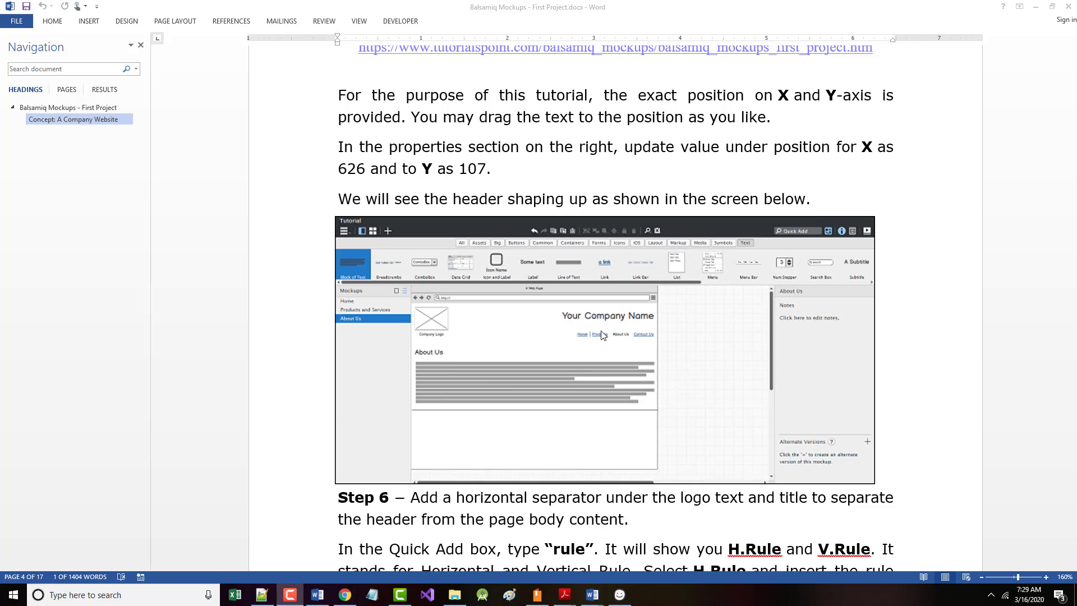
scroll(583, 348, "down", 3)
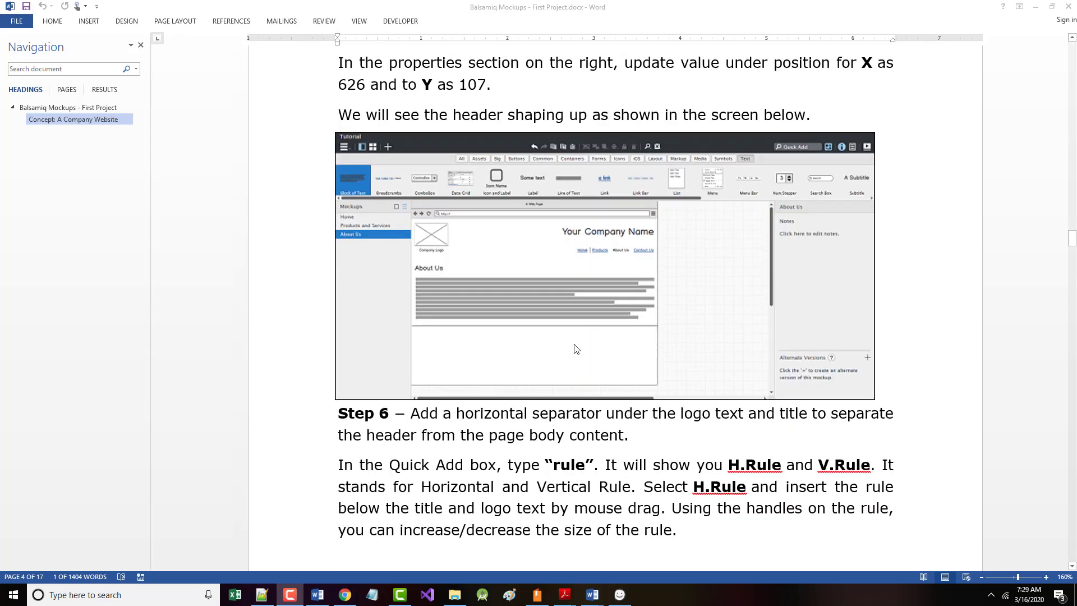
scroll(576, 348, "down", 5)
scroll(575, 347, "down", 1)
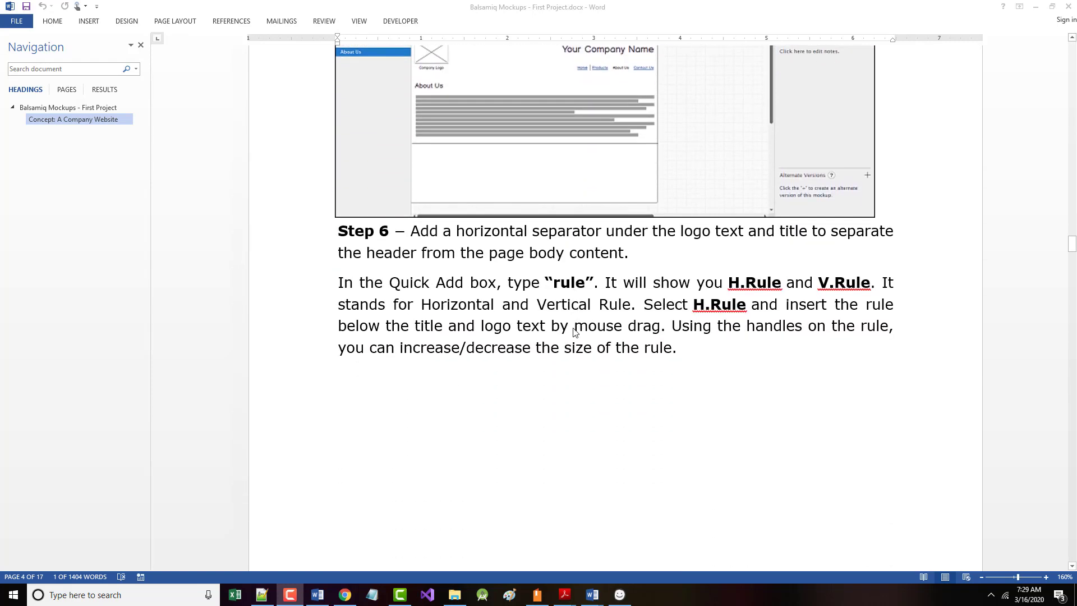
scroll(584, 247, "down", 2)
scroll(578, 270, "down", 20)
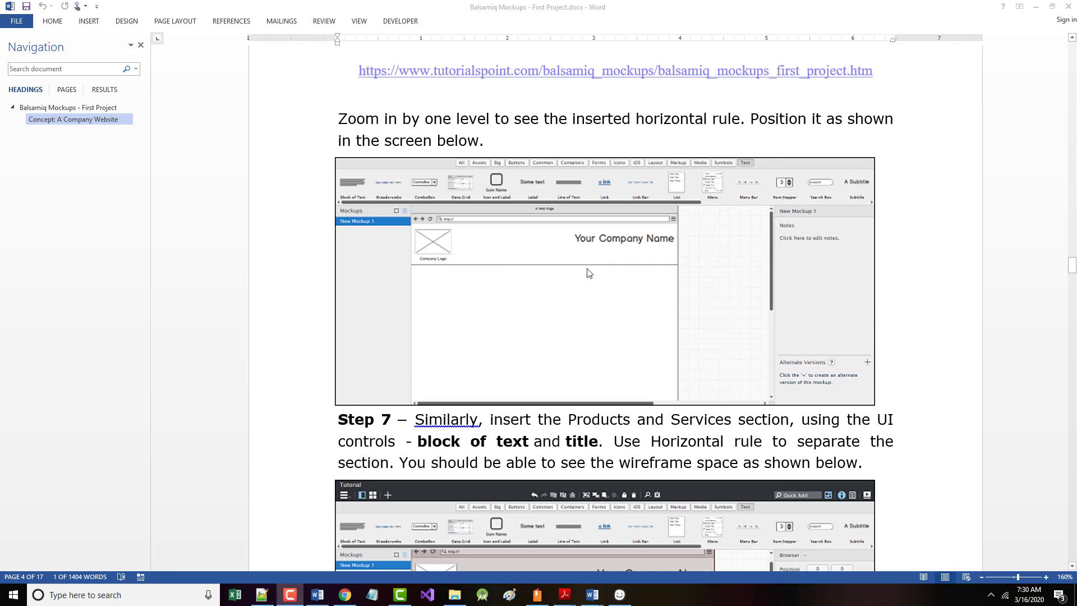
scroll(586, 271, "up", 16)
scroll(553, 253, "up", 10)
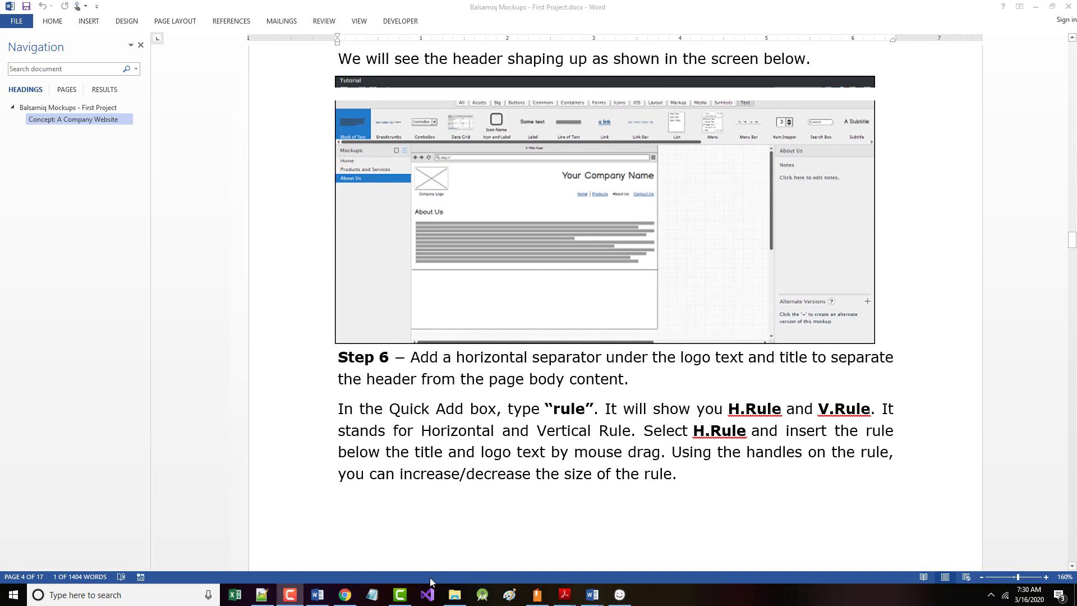
Quick Add an H.Rule with 'sep' and place it below the Company Logo label at 34, 232
left_click(619, 595)
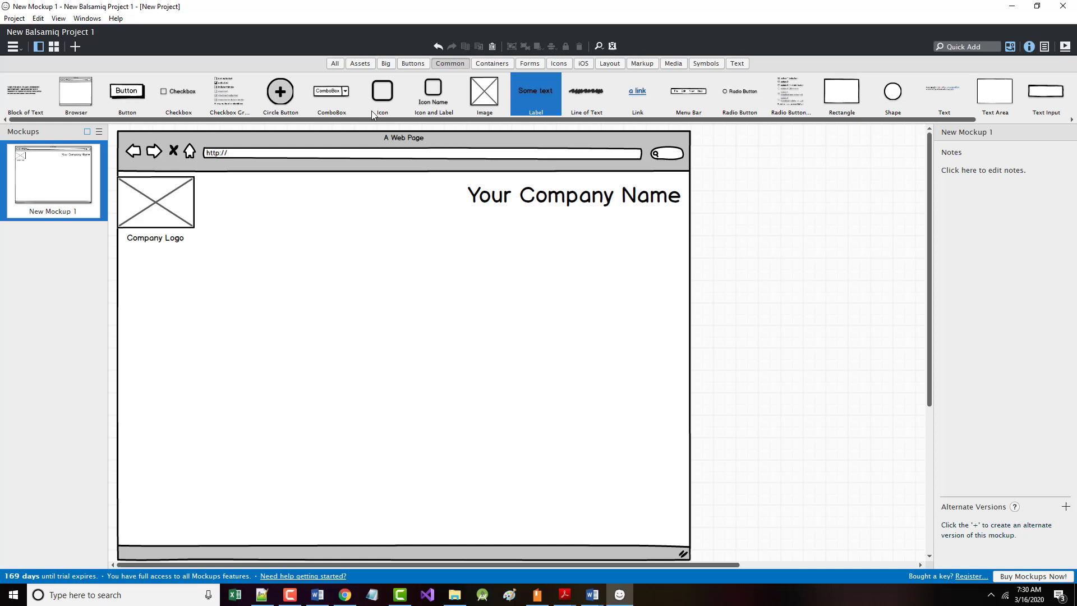
left_click_drag(388, 119, 492, 117)
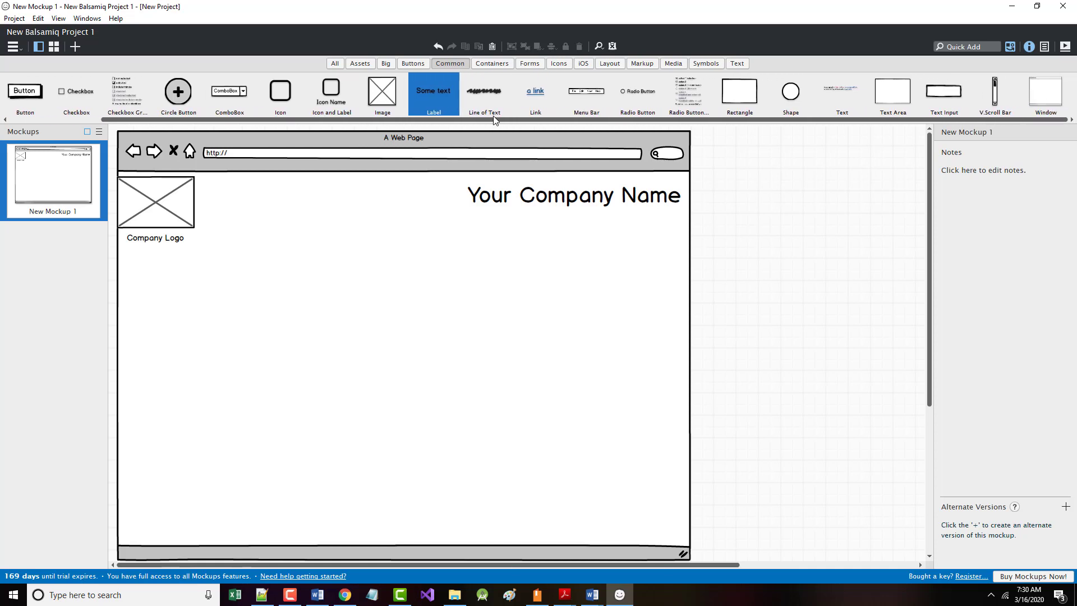
left_click_drag(491, 118, 386, 125)
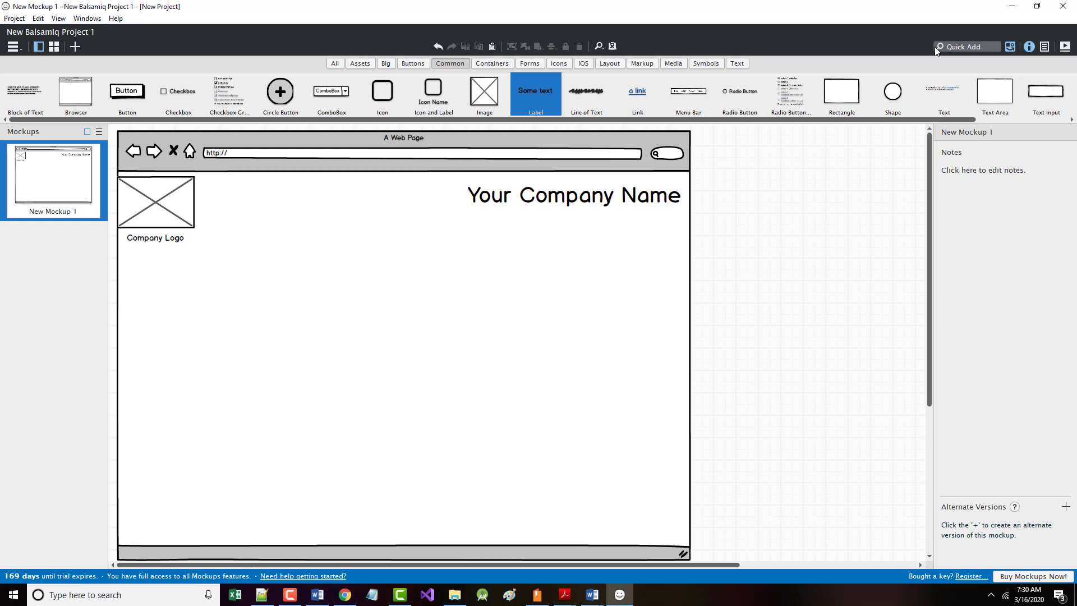
left_click(954, 44)
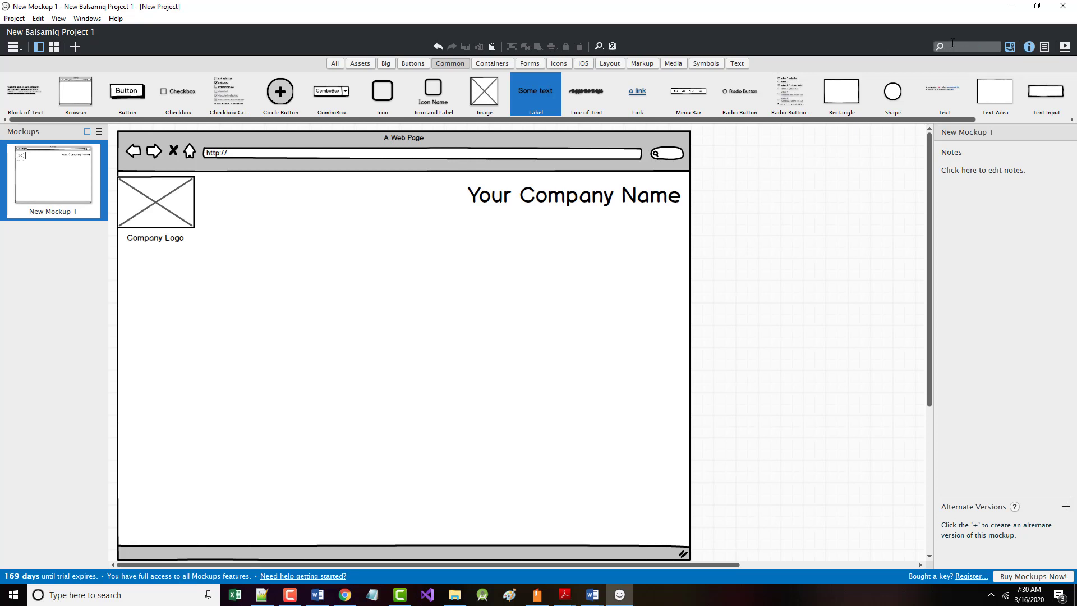
type("sep")
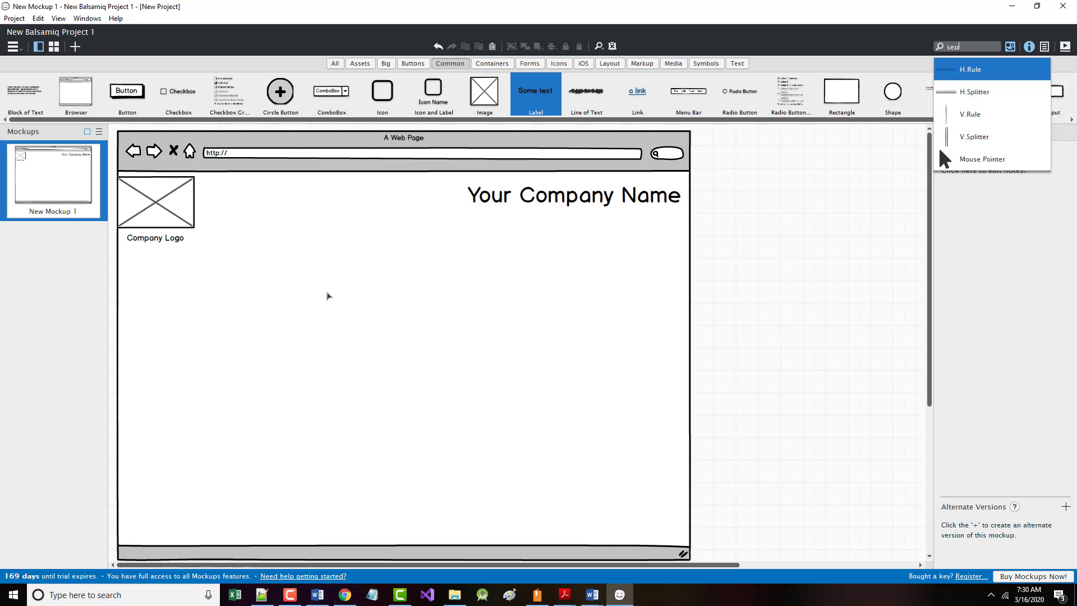
left_click(962, 72)
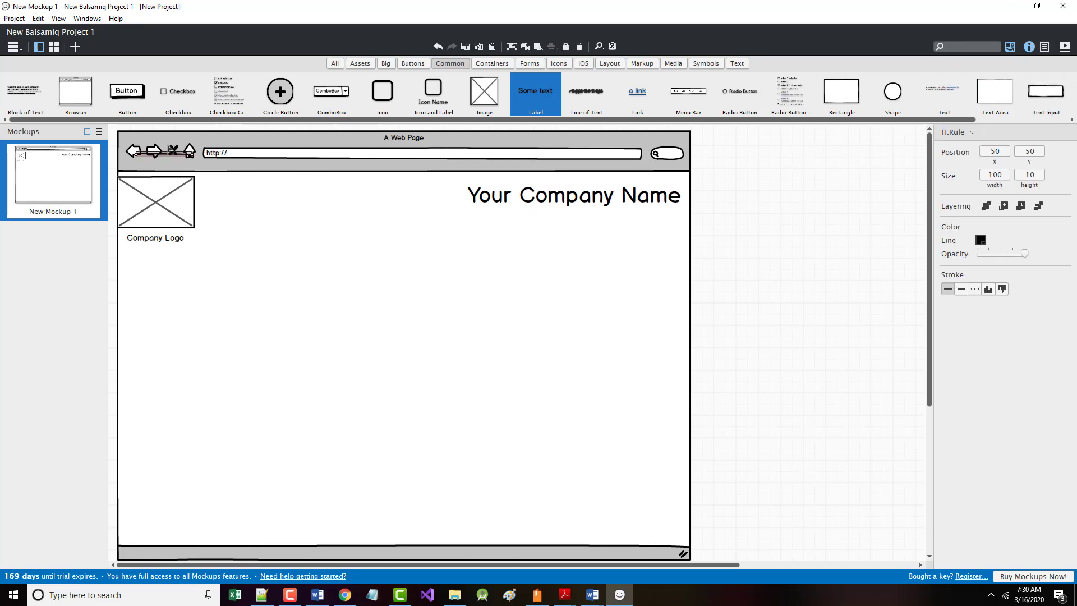
left_click_drag(169, 152, 156, 260)
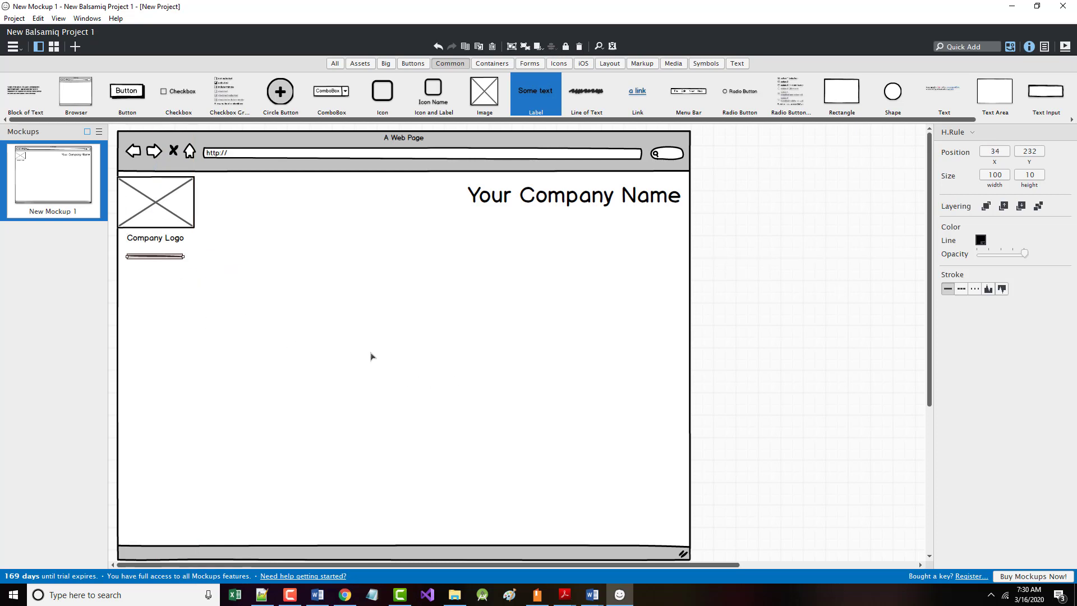
left_click(317, 595)
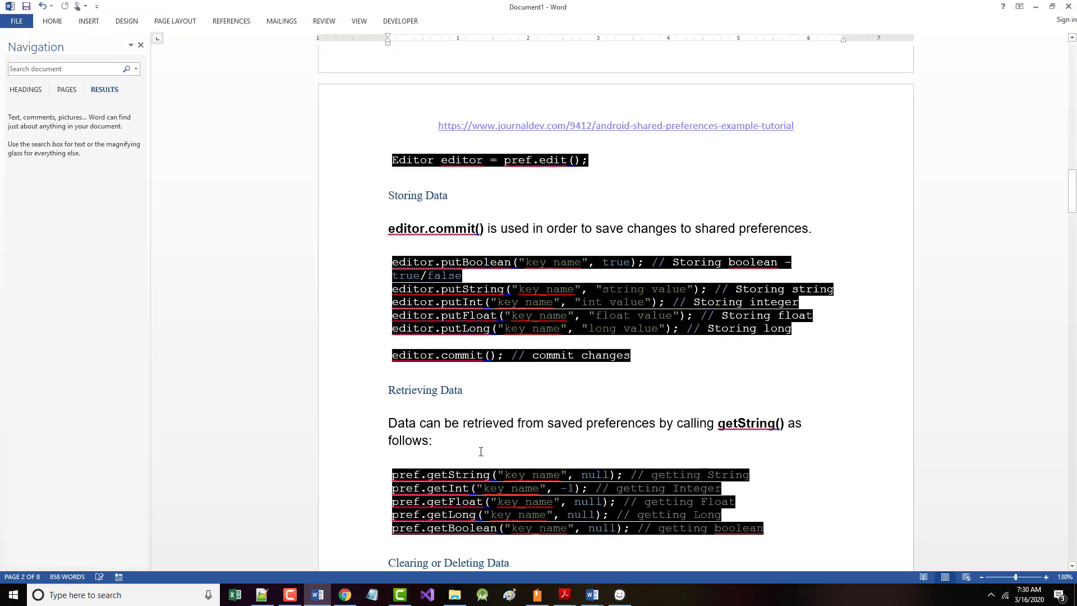
mouse_move(592, 593)
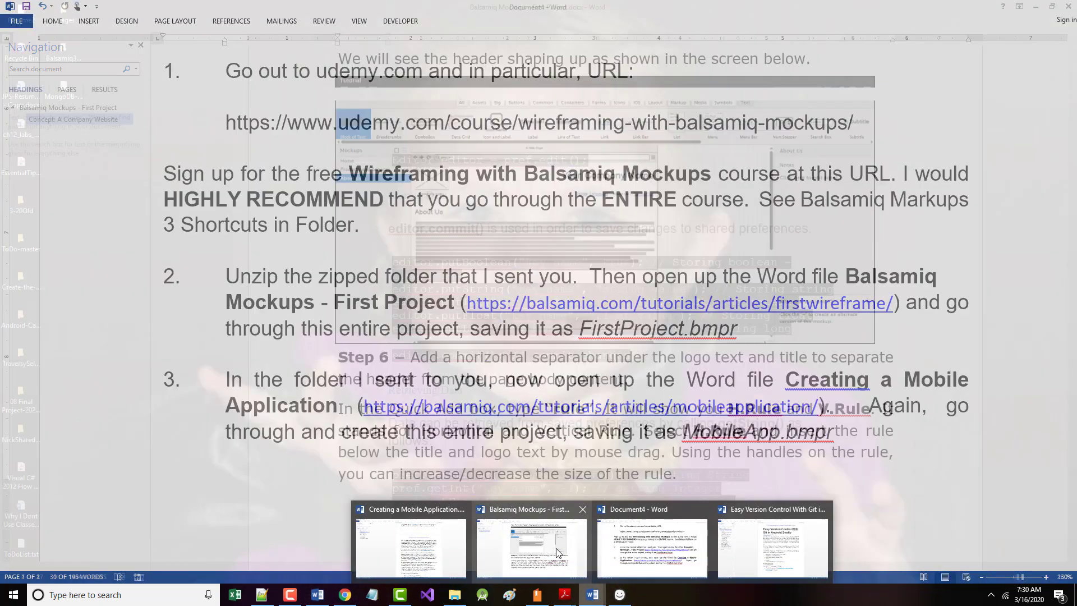
left_click(558, 552)
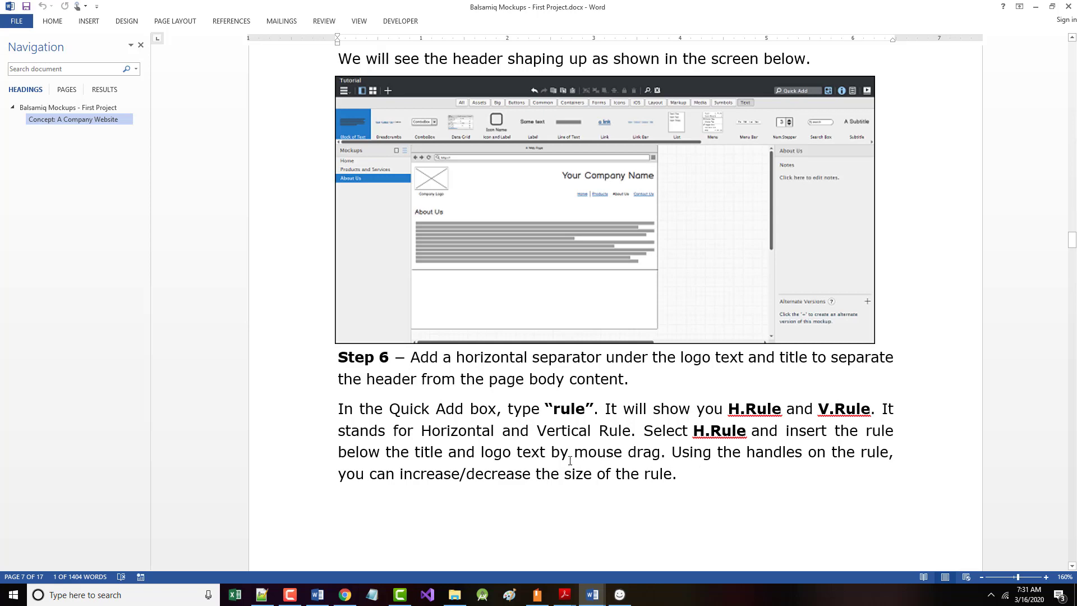
scroll(547, 460, "down", 10)
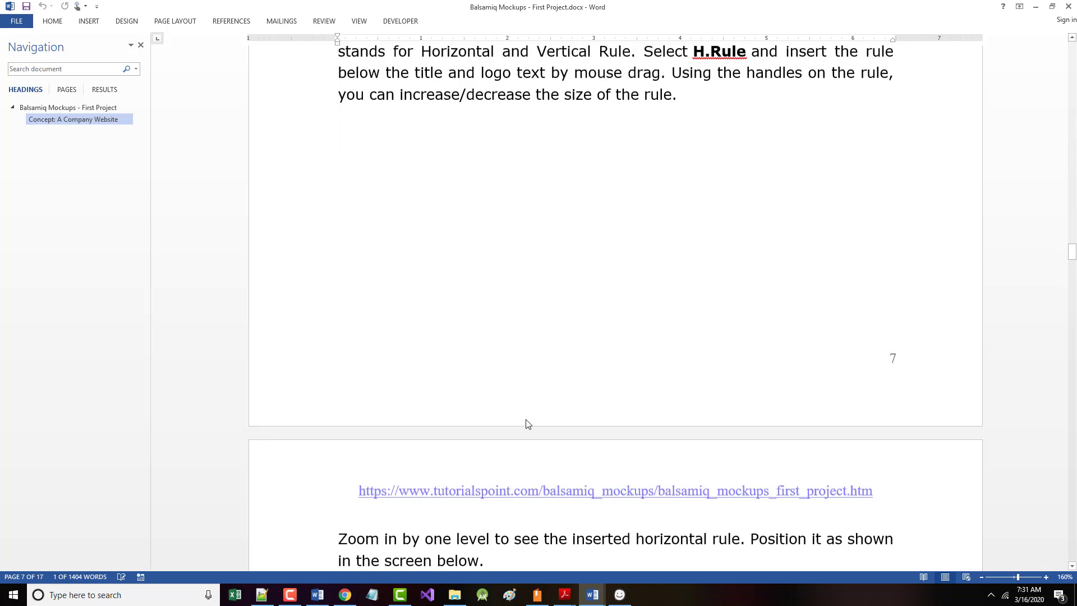
scroll(526, 419, "down", 5)
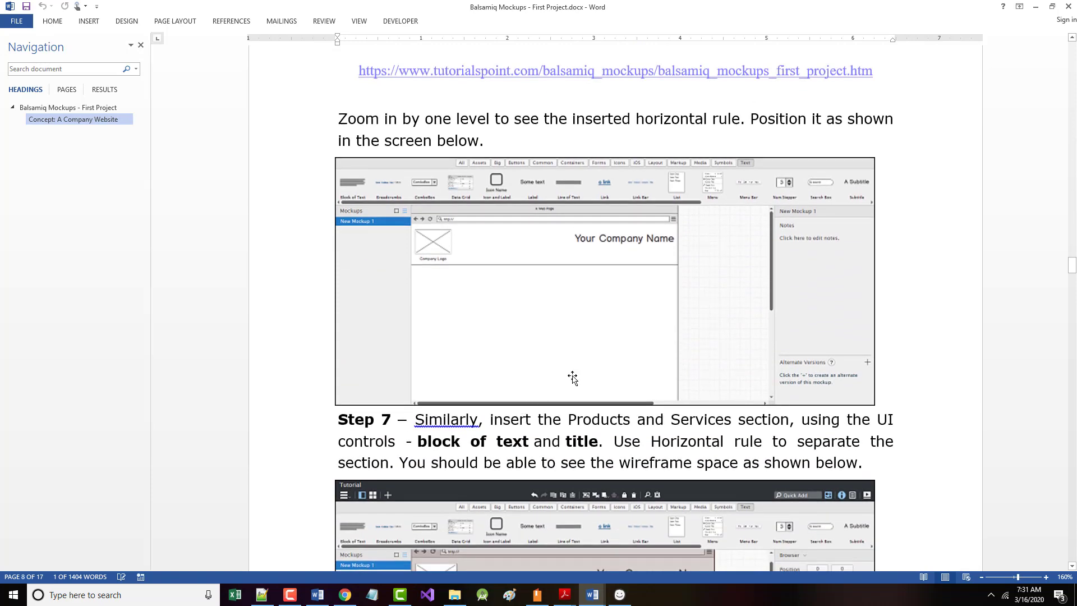
left_click(1035, 7)
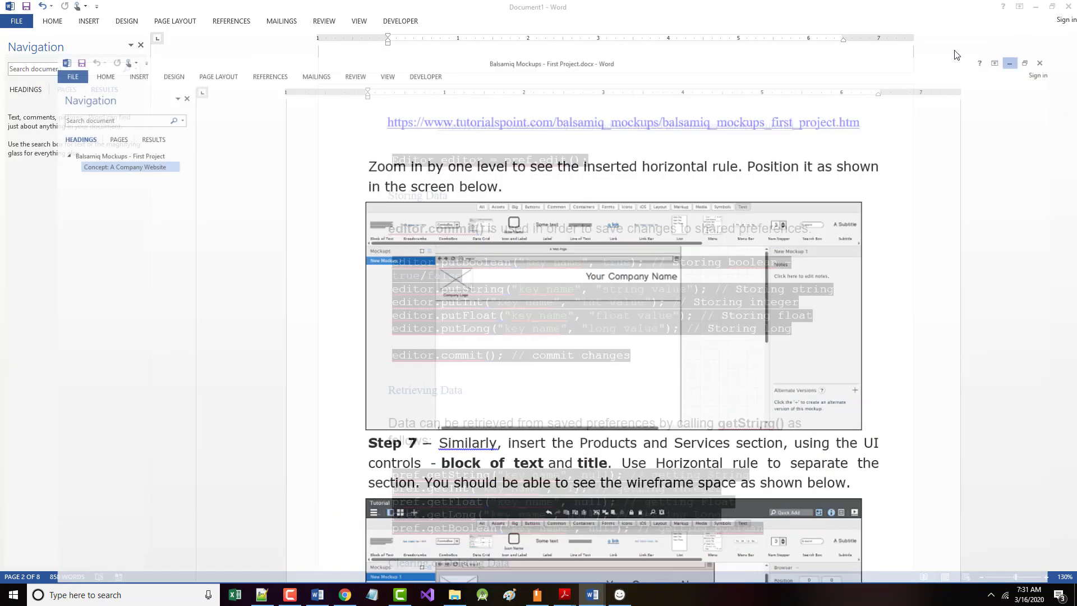
Delete the old separator and insert a fresh H.Rule via Quick Add 'rul'
left_click(619, 595)
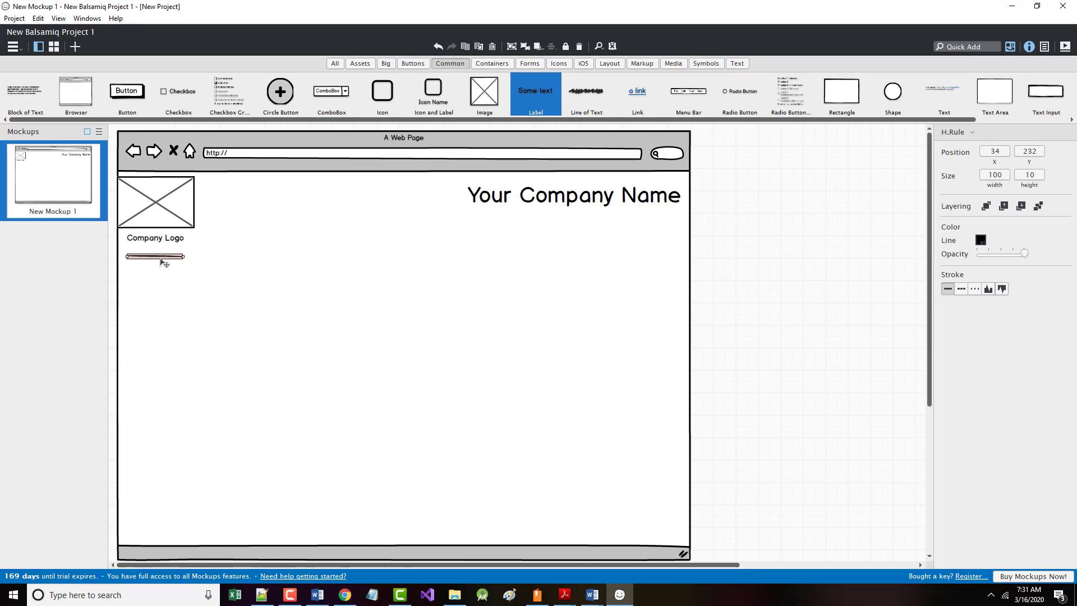
key("Delete")
left_click(953, 46)
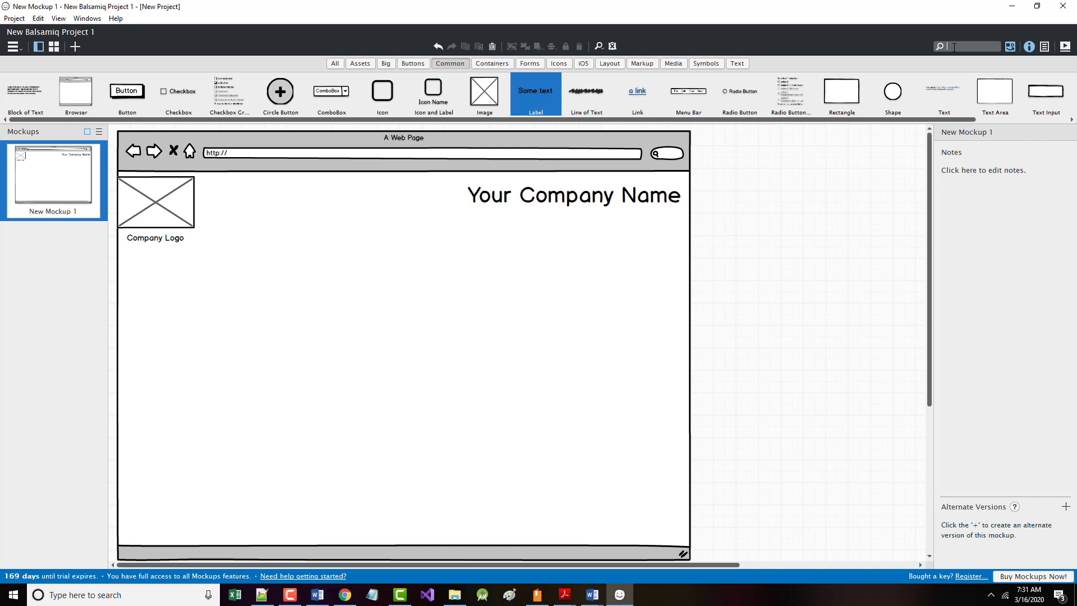
type("rule")
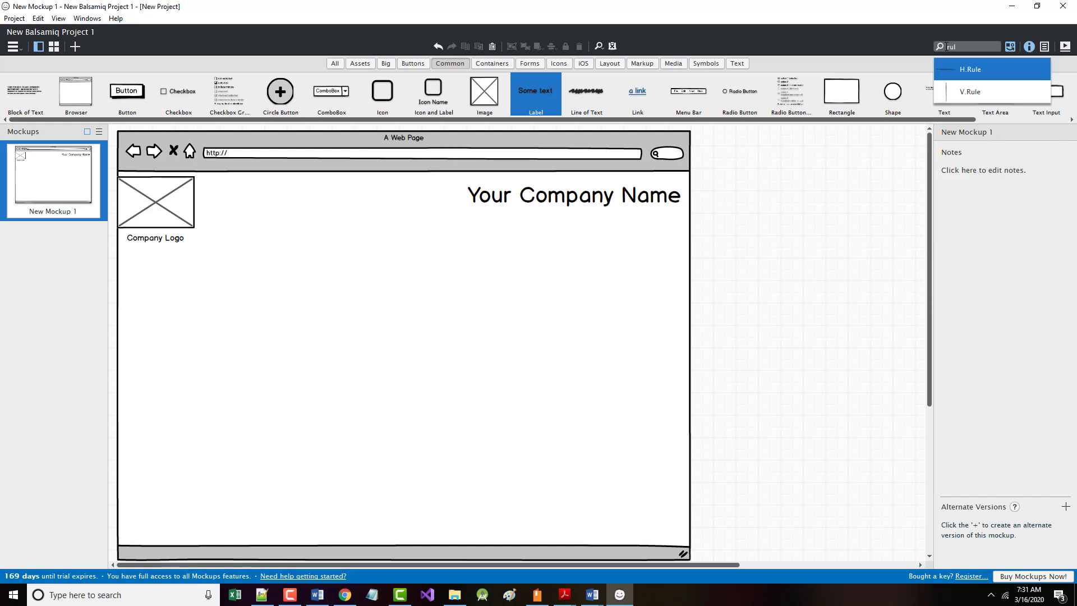
left_click(971, 70)
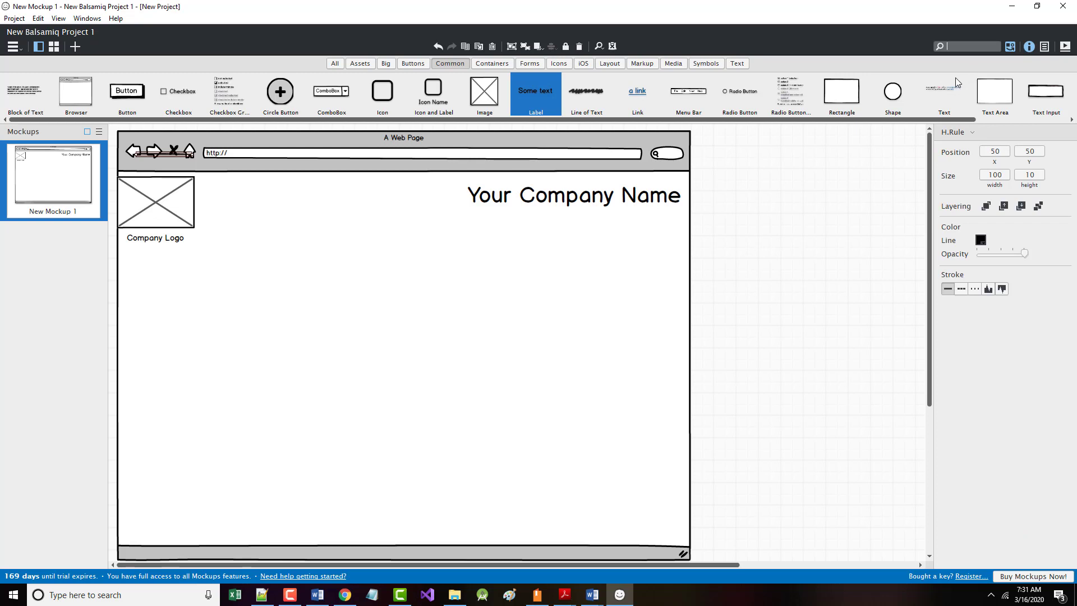
Put the browser frame back and move the rule to 26, 222 under the Company Logo caption
mouse_move(159, 153)
left_mouse_down()
mouse_move(160, 213)
mouse_move(159, 150)
left_mouse_up()
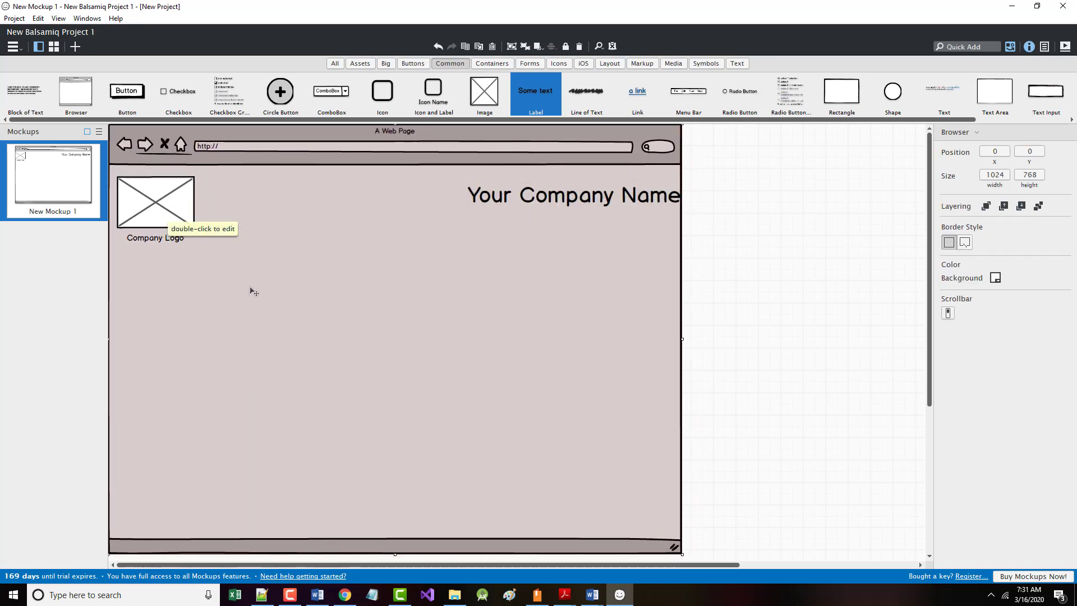
left_click_drag(251, 291, 255, 315)
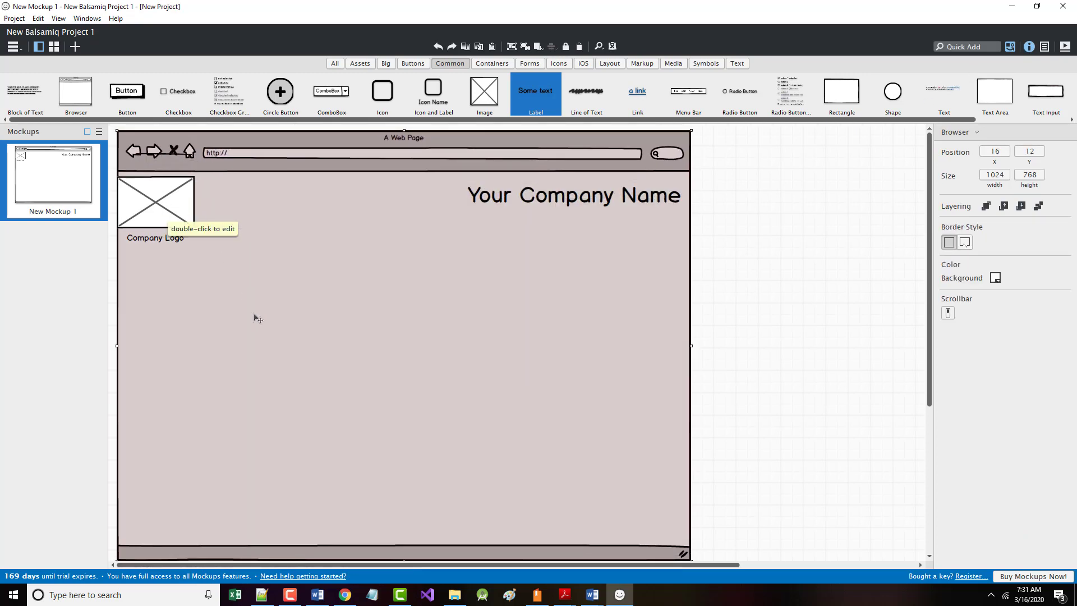
left_click(173, 155)
left_click_drag(174, 160, 159, 254)
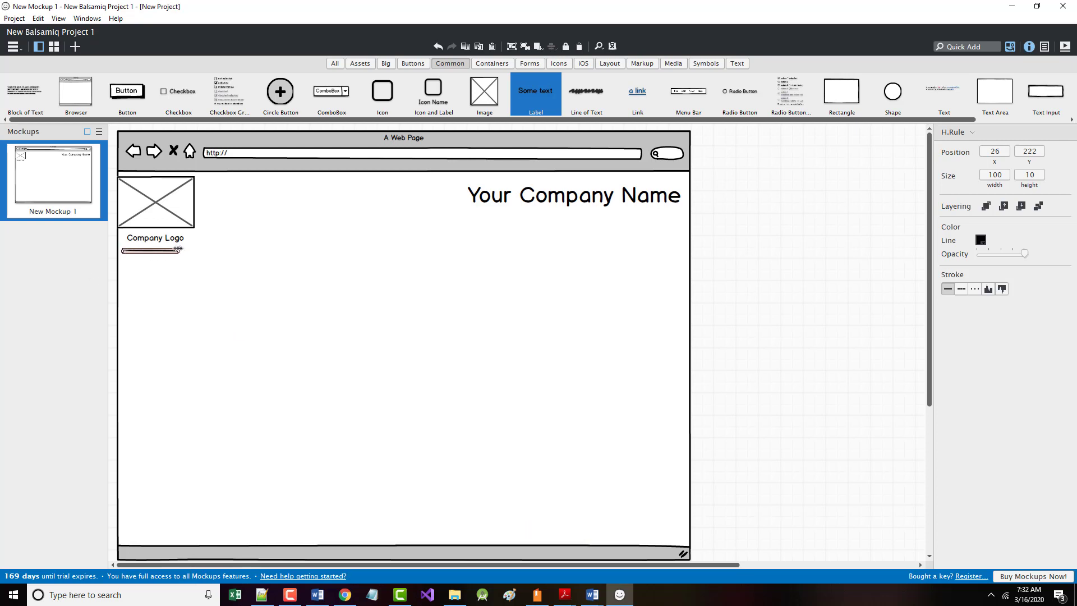
Stretch the H.Rule's right end to about 998 px, spanning the browser width
left_click_drag(178, 250, 680, 249)
left_click(162, 280)
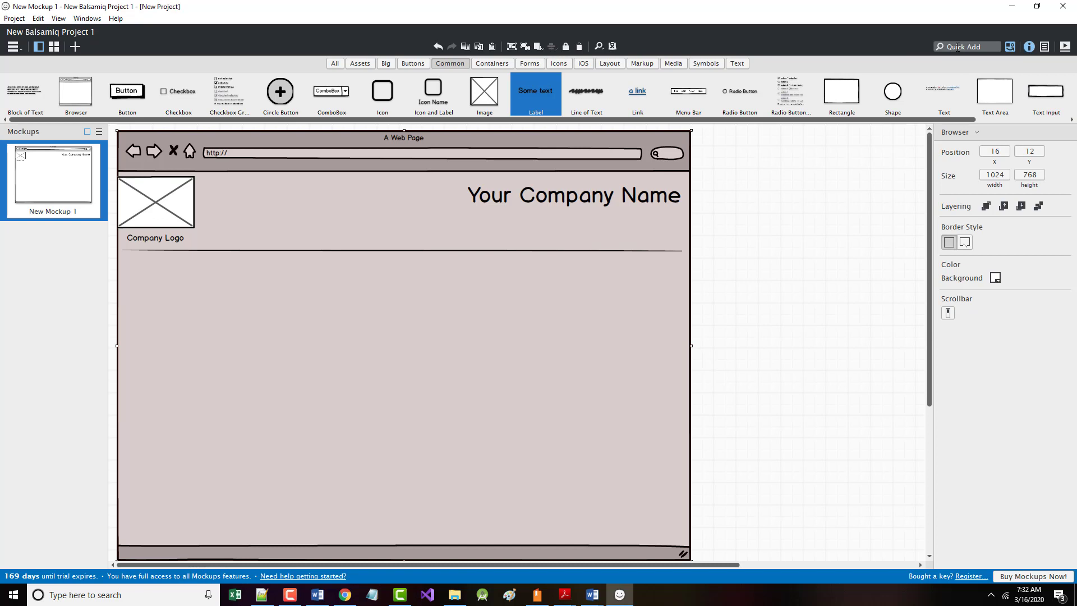
Quick Add a Title component and place it below the separator line
left_click(957, 48)
type("title")
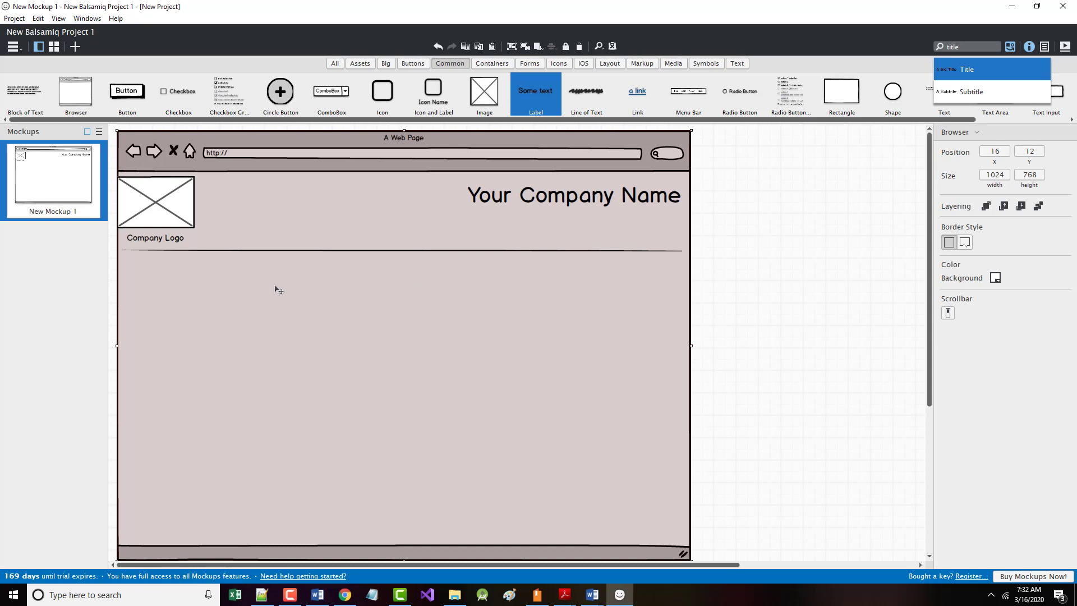
left_click(959, 72)
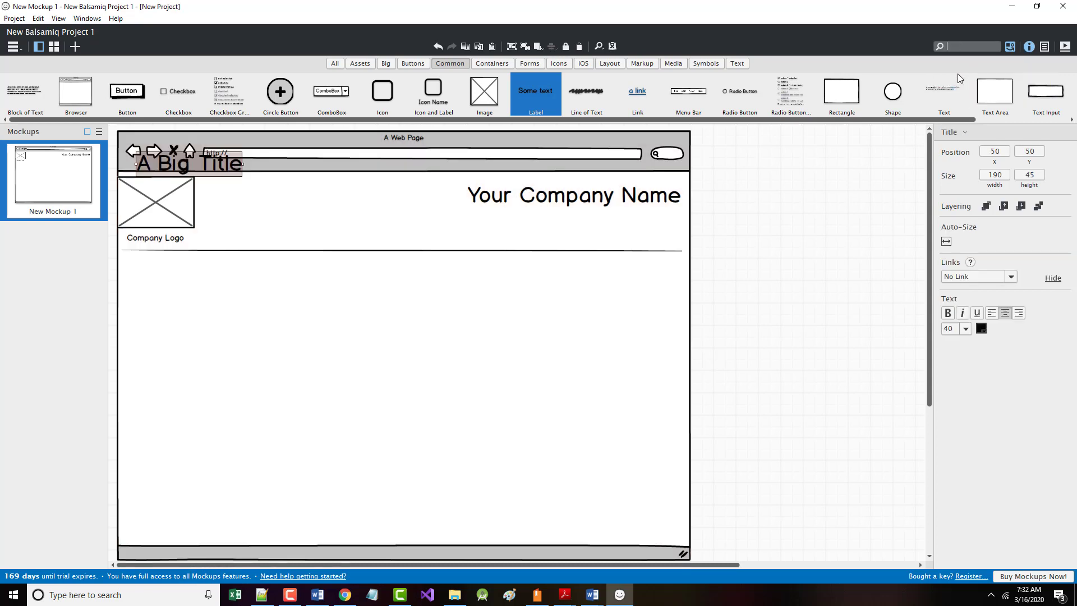
left_click_drag(189, 162, 182, 276)
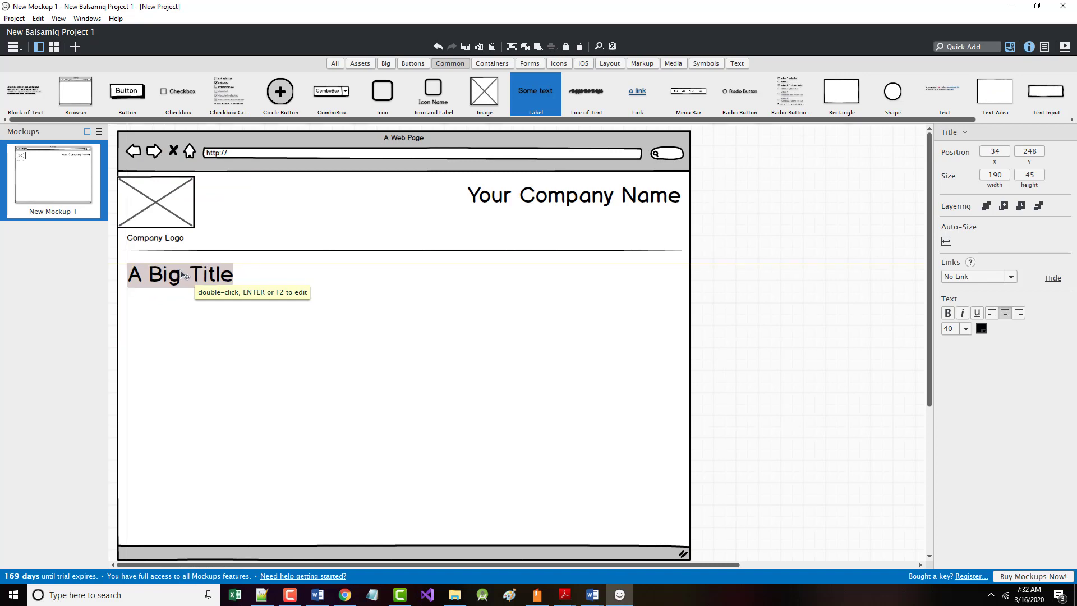
Change the title's text to 'Products and Services'
double_click(185, 276)
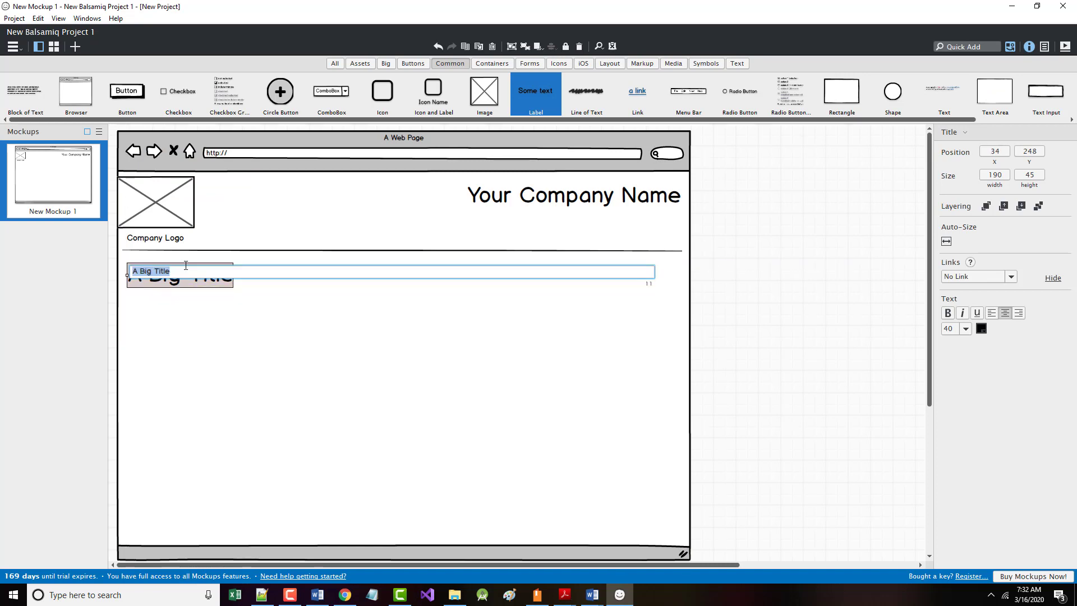
type("Products and Services")
key("Return")
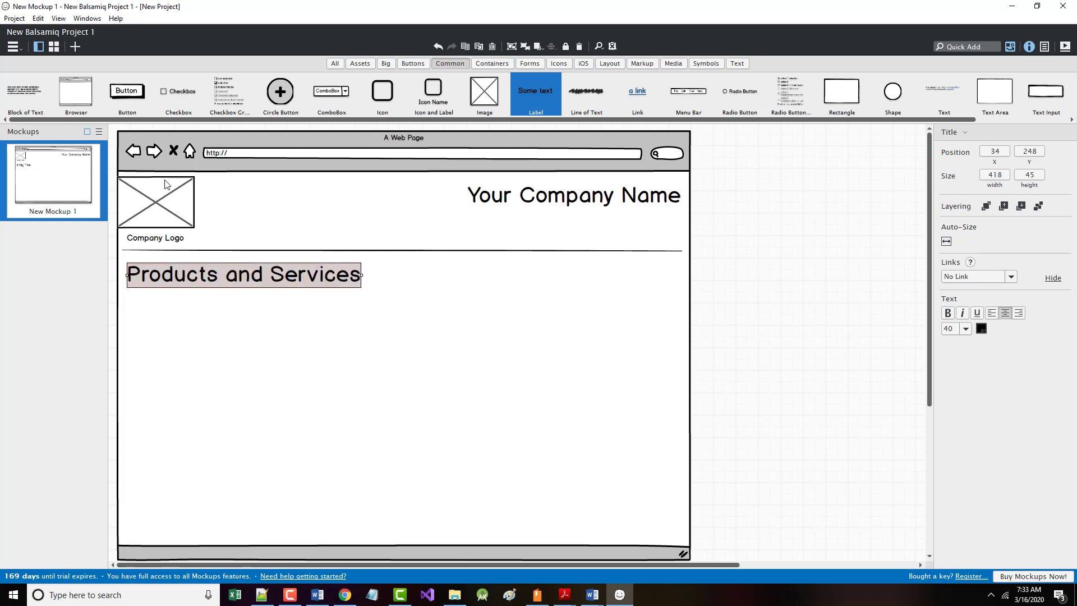
left_click(233, 370)
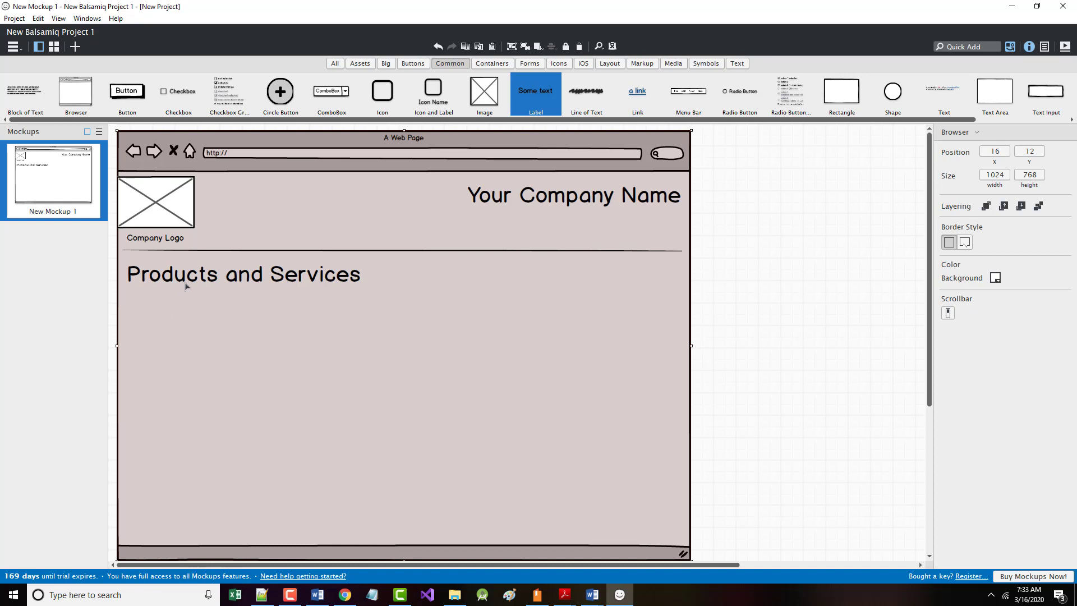
left_click_drag(250, 315, 248, 314)
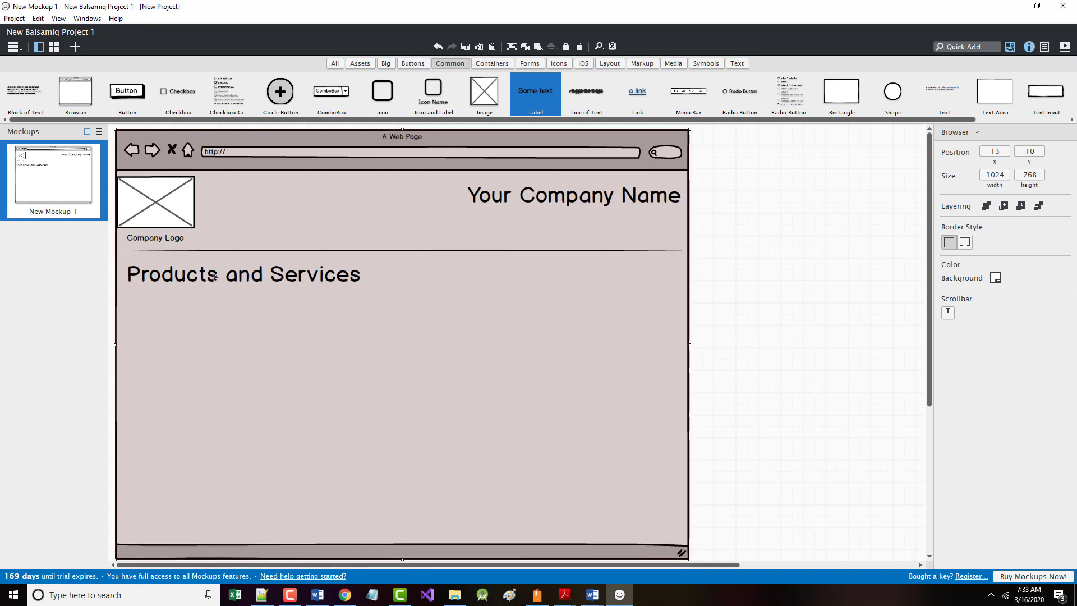
left_click(216, 276)
left_click(283, 342)
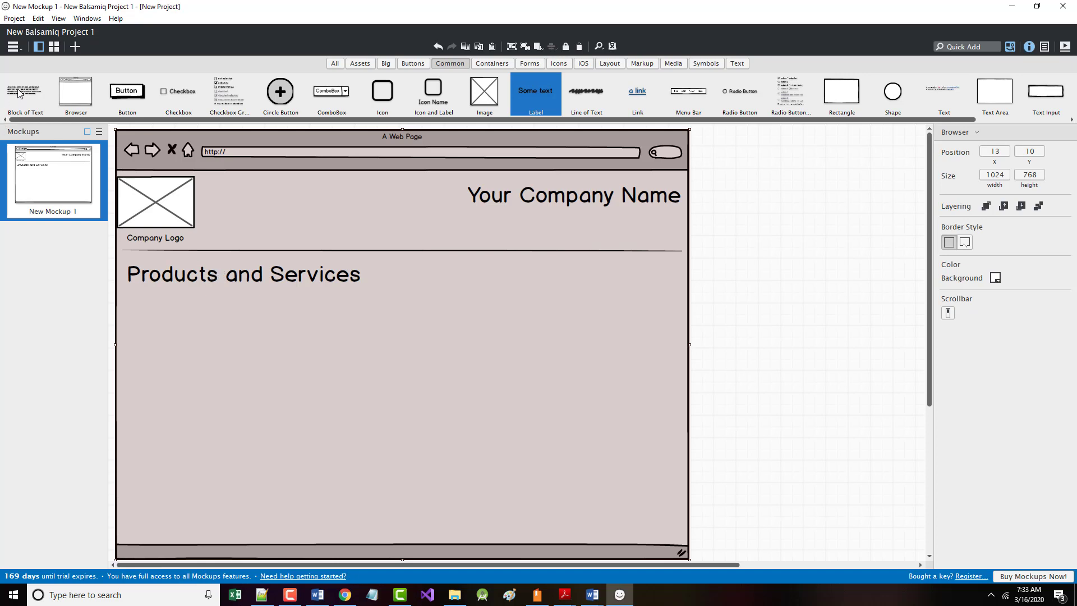
Add a page-wide, taller Block of Text under the heading and move the rule below it to 26, 469
left_click_drag(18, 94, 219, 308)
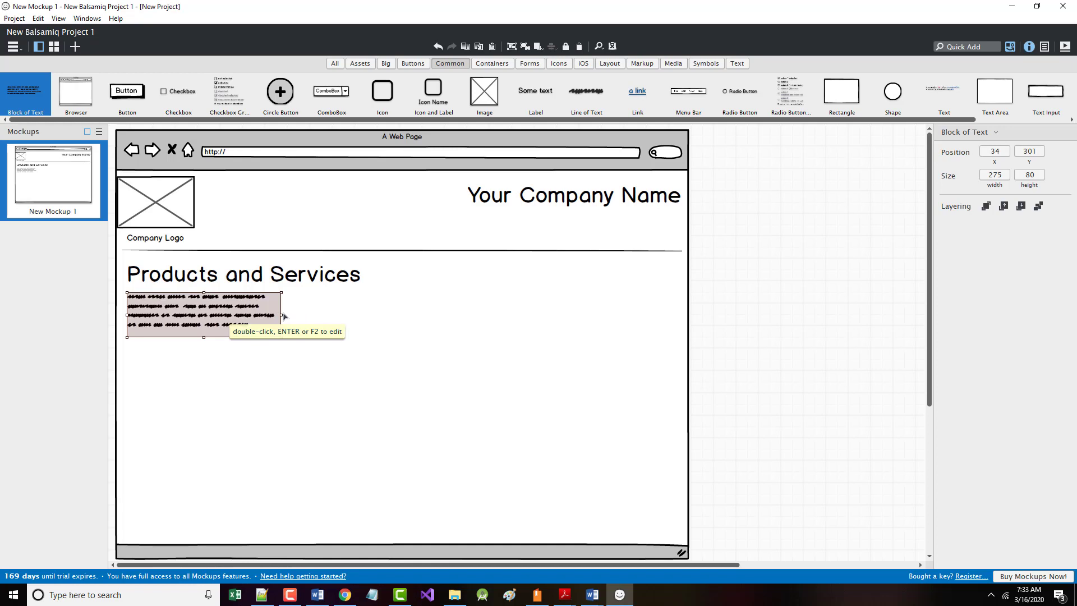
left_click_drag(282, 316, 675, 308)
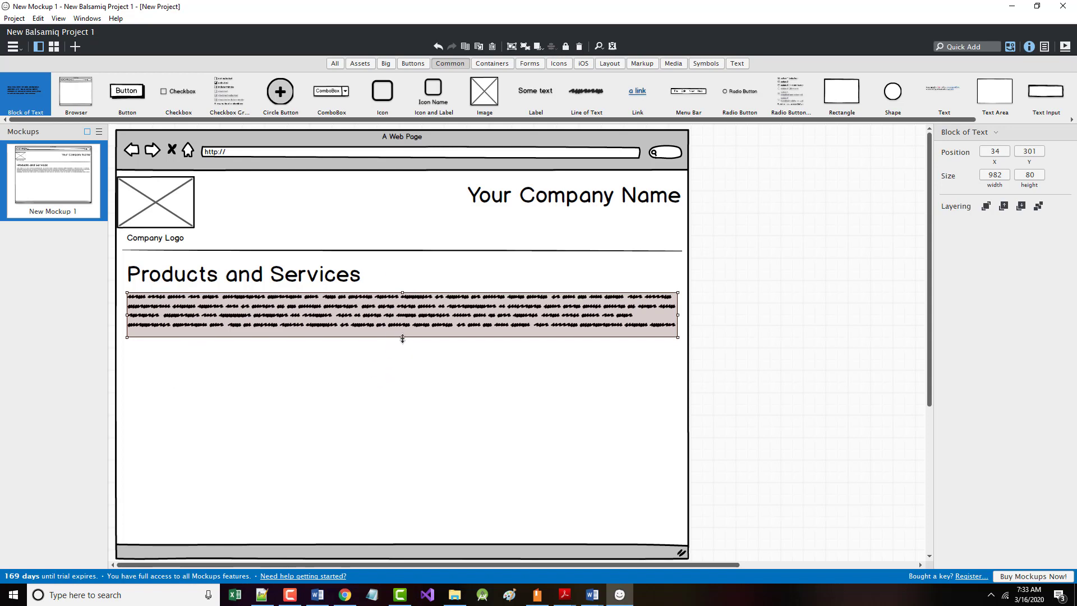
left_click_drag(402, 337, 405, 384)
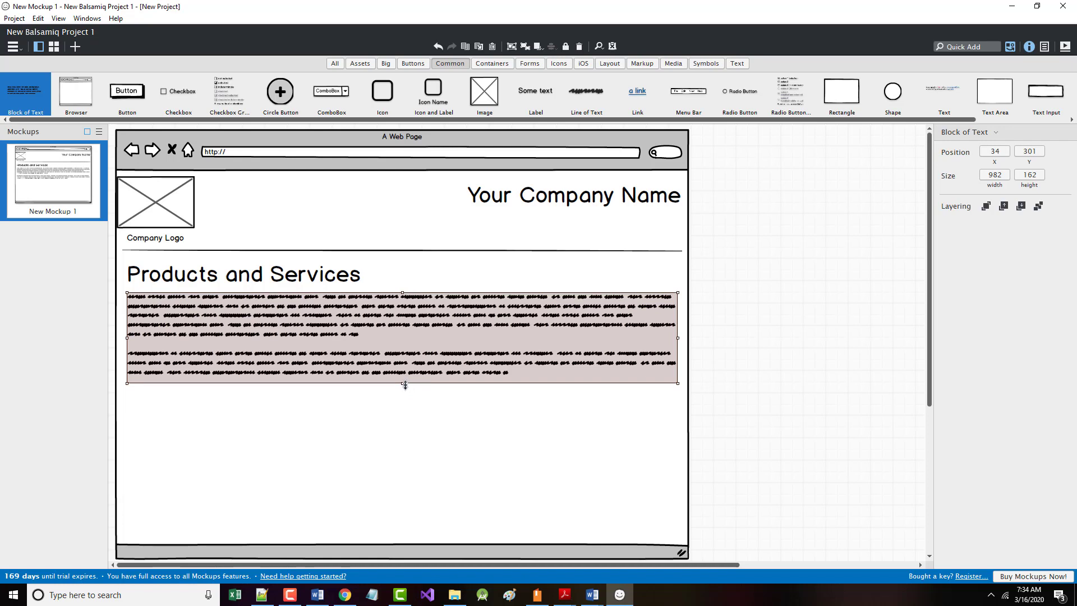
left_click_drag(322, 251, 331, 396)
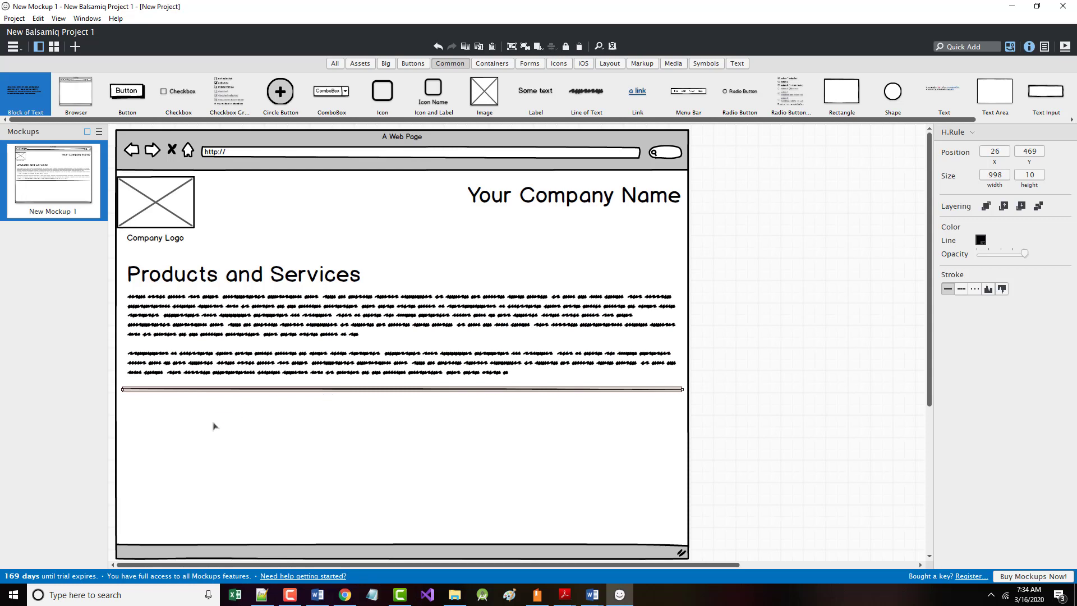
Undo the rule move and shift the rule left to align with the browser edge
key("ctrl+z")
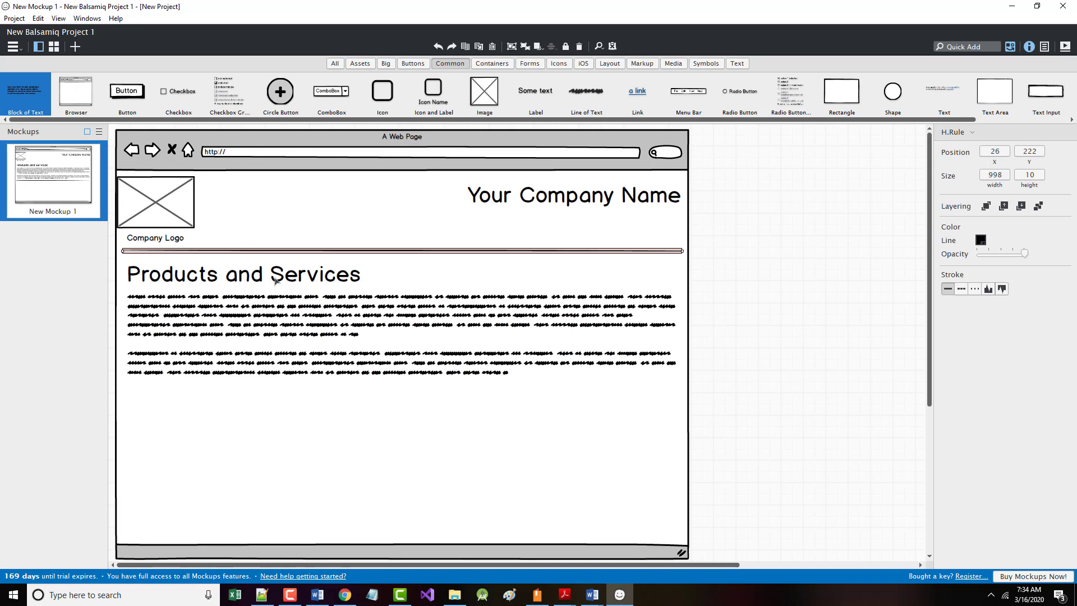
left_click_drag(260, 425, 254, 423)
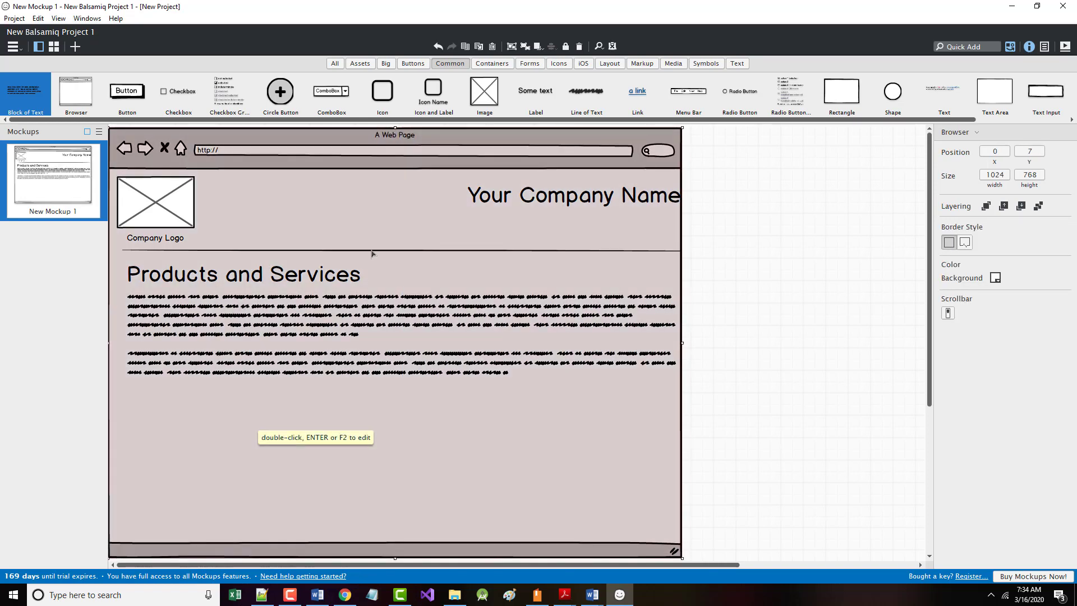
left_click_drag(372, 250, 362, 254)
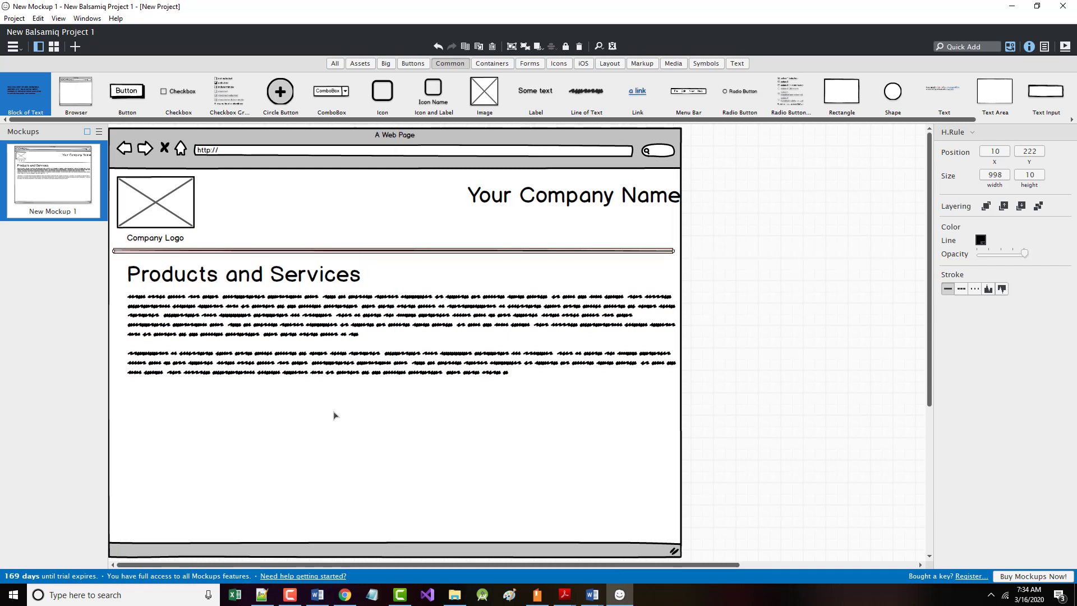
left_click(335, 451)
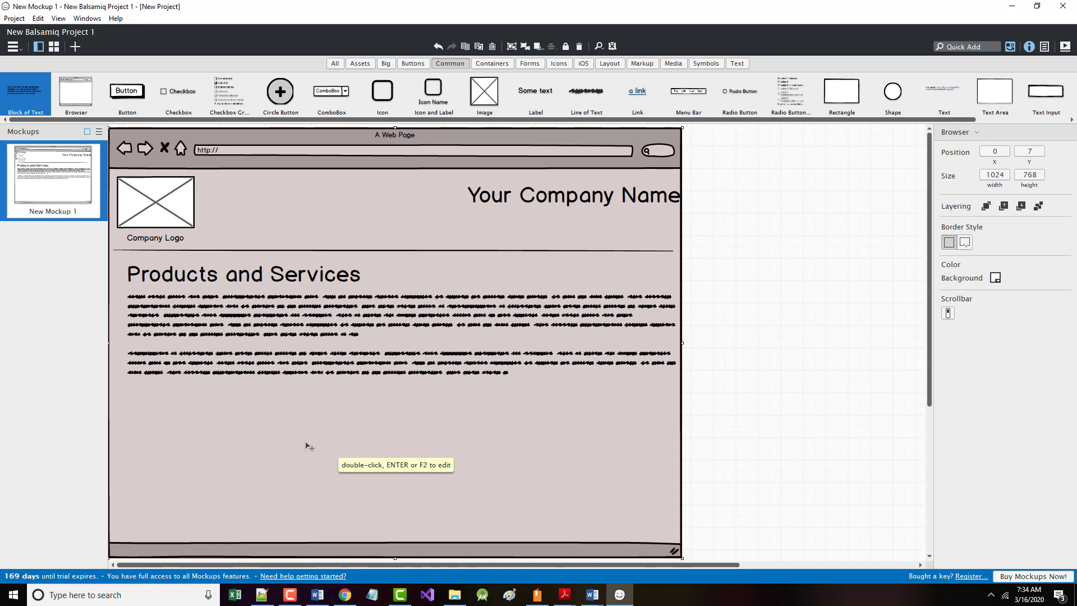
Select the Products and Services heading to copy it
left_click(168, 273)
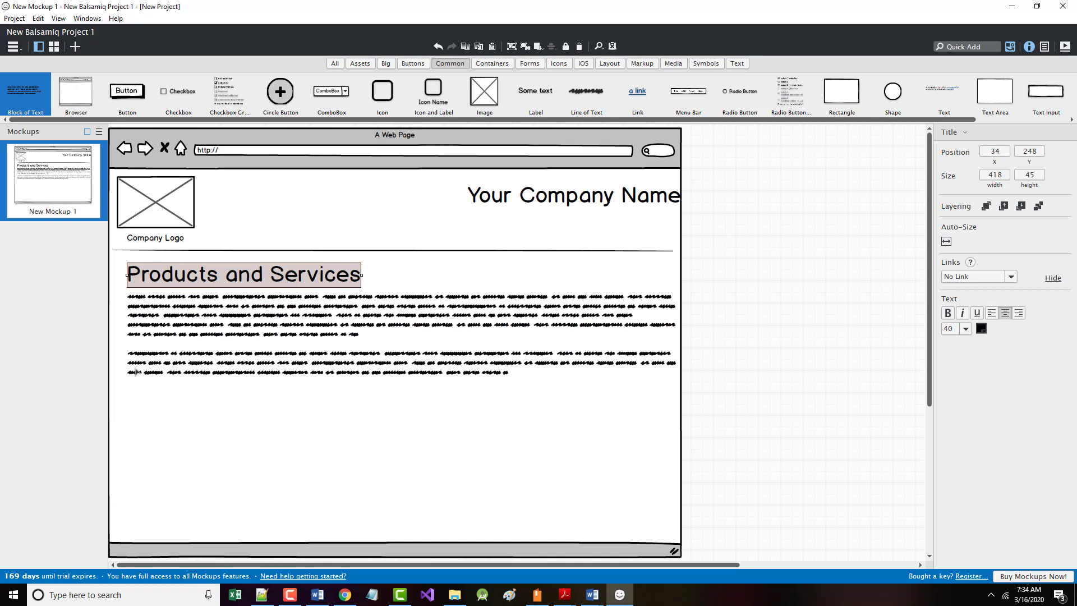
left_click(153, 404)
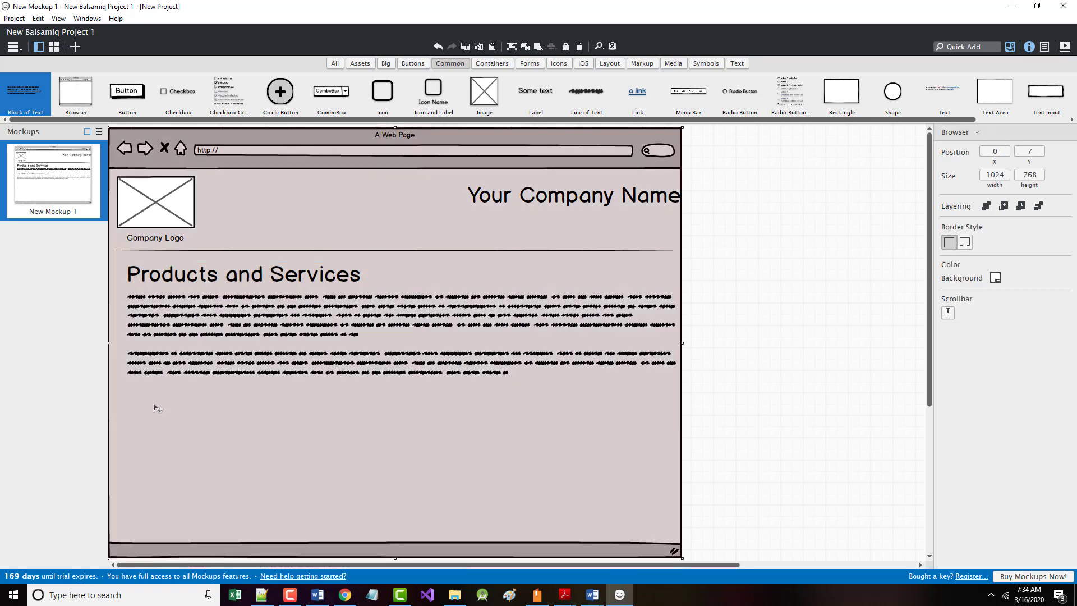
left_click(222, 276)
Place a copy of the heading below the paragraphs and rename it 'Company Vision'
left_click_drag(222, 276, 217, 398)
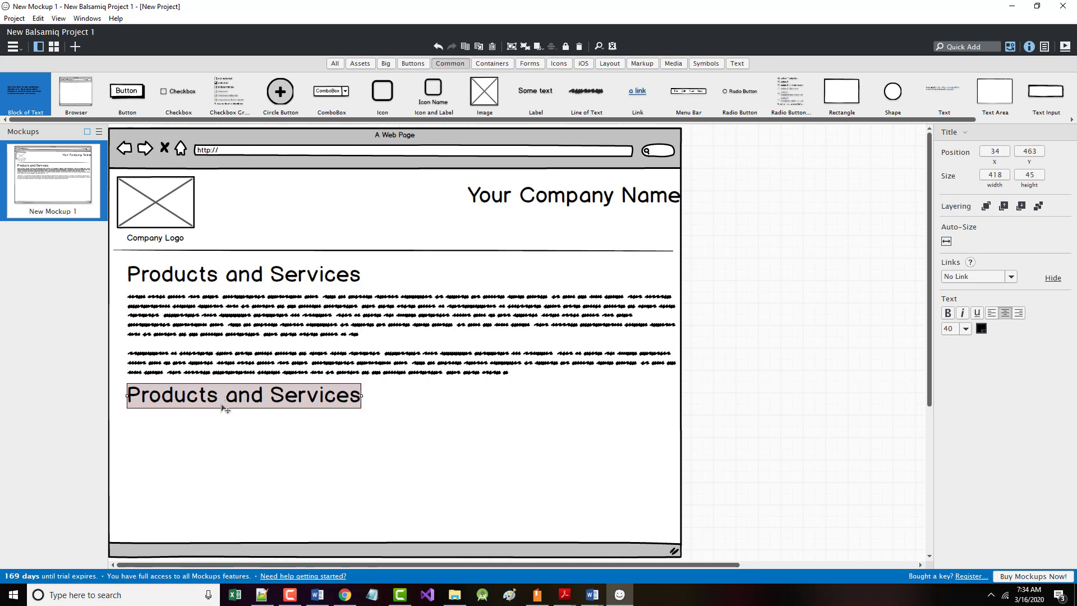
double_click(232, 401)
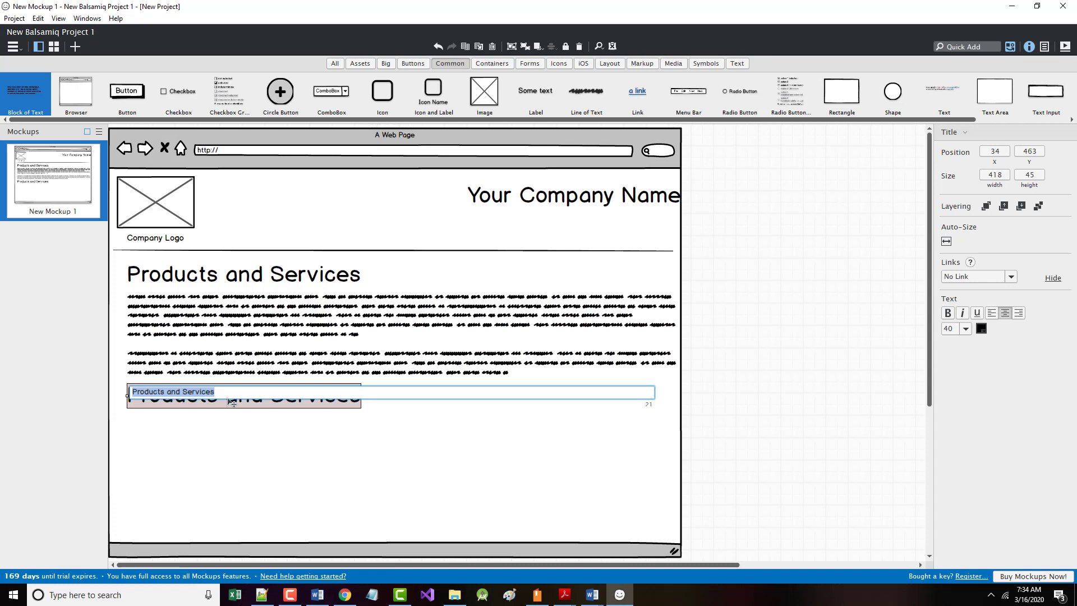
type("Company")
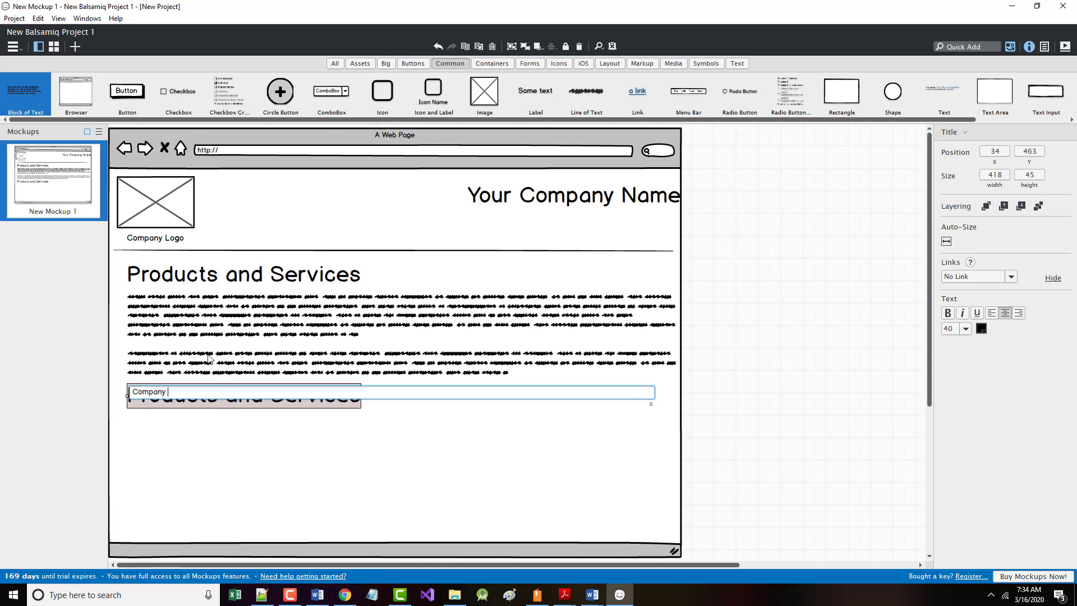
type(" Vision")
key("Return")
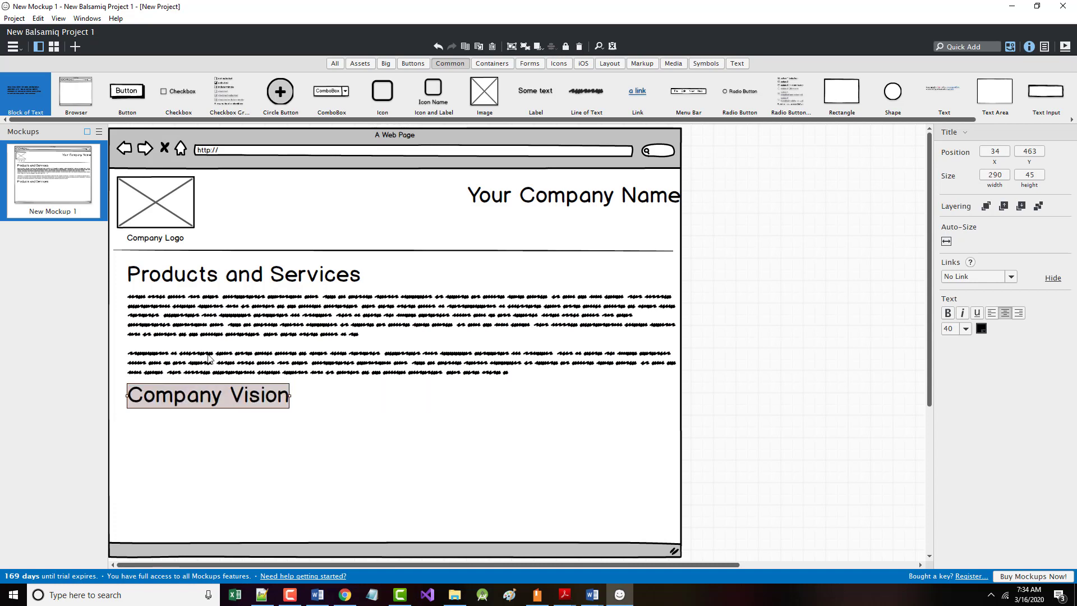
left_click(235, 467)
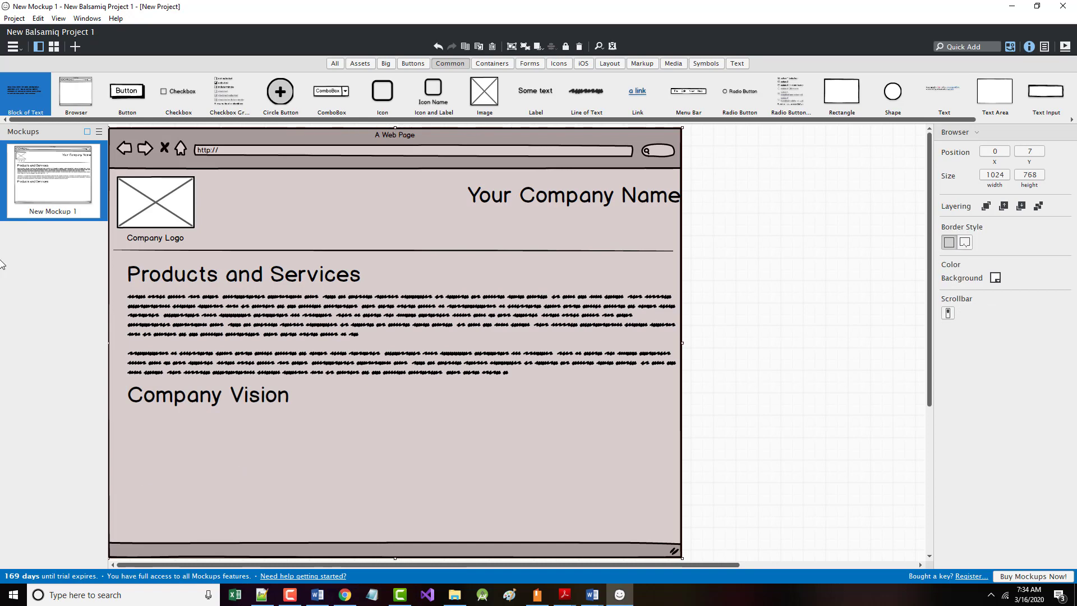
Duplicate the placeholder text block and move the copy under Company Vision at 26, 508
left_click(145, 299)
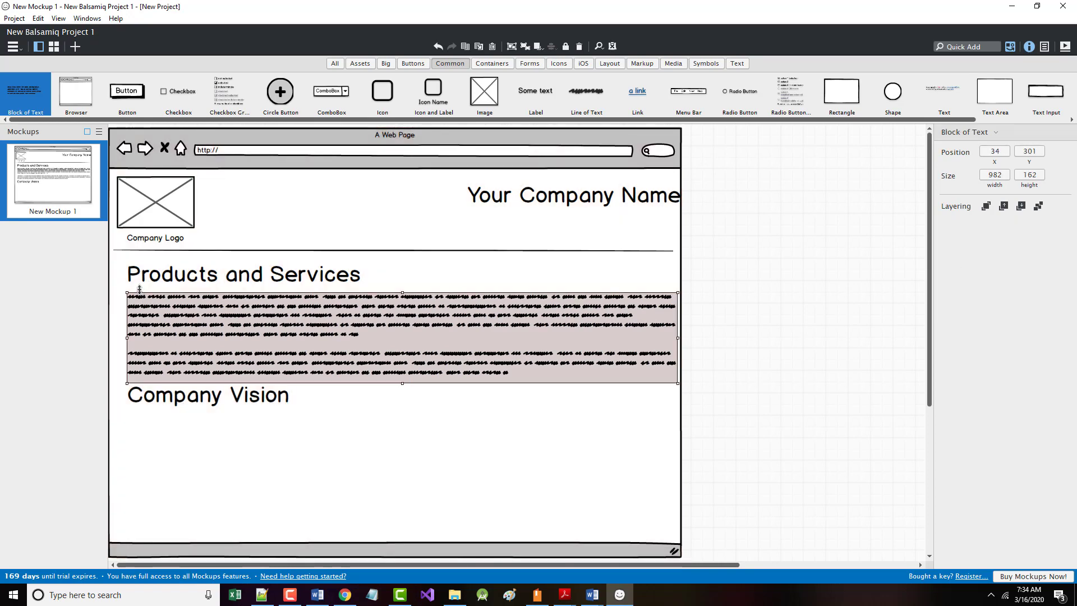
key("ctrl+d")
left_click_drag(200, 327, 203, 431)
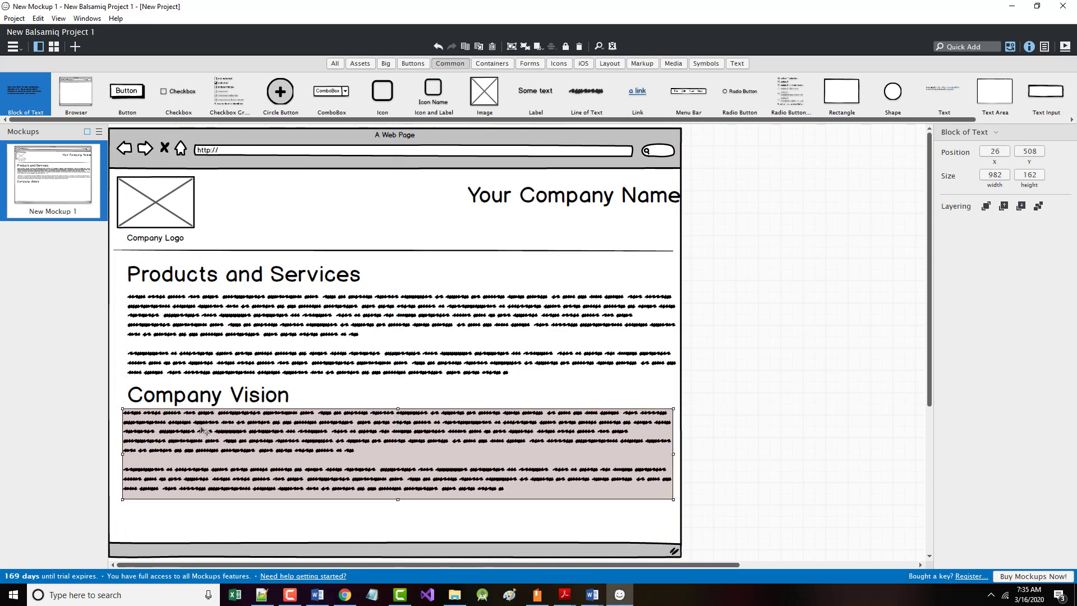
Nudge the Company Vision text block into line within the page margins
left_click(243, 543)
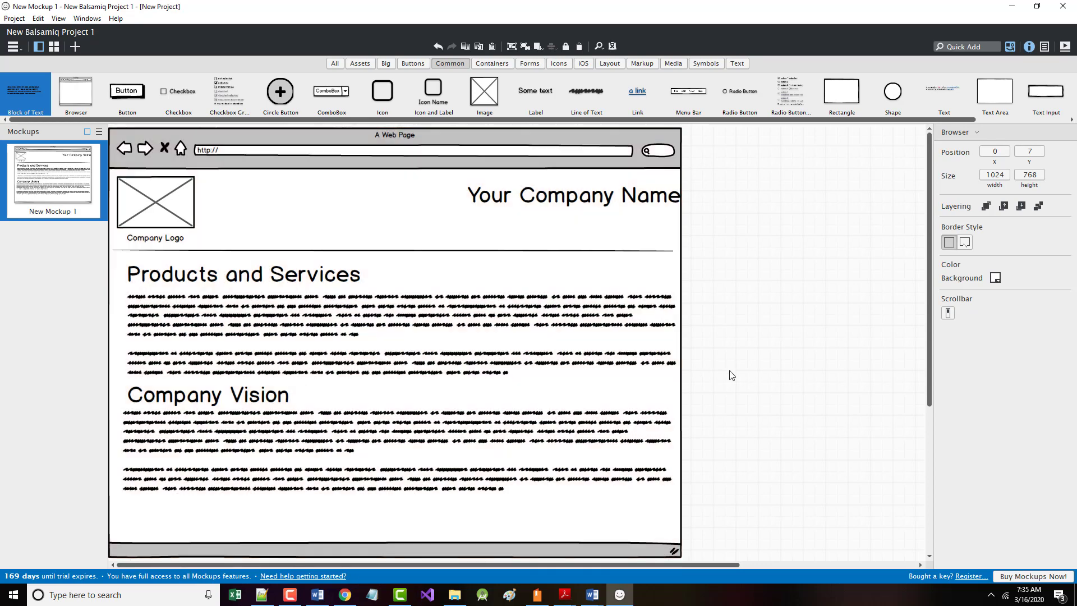
left_click(730, 375)
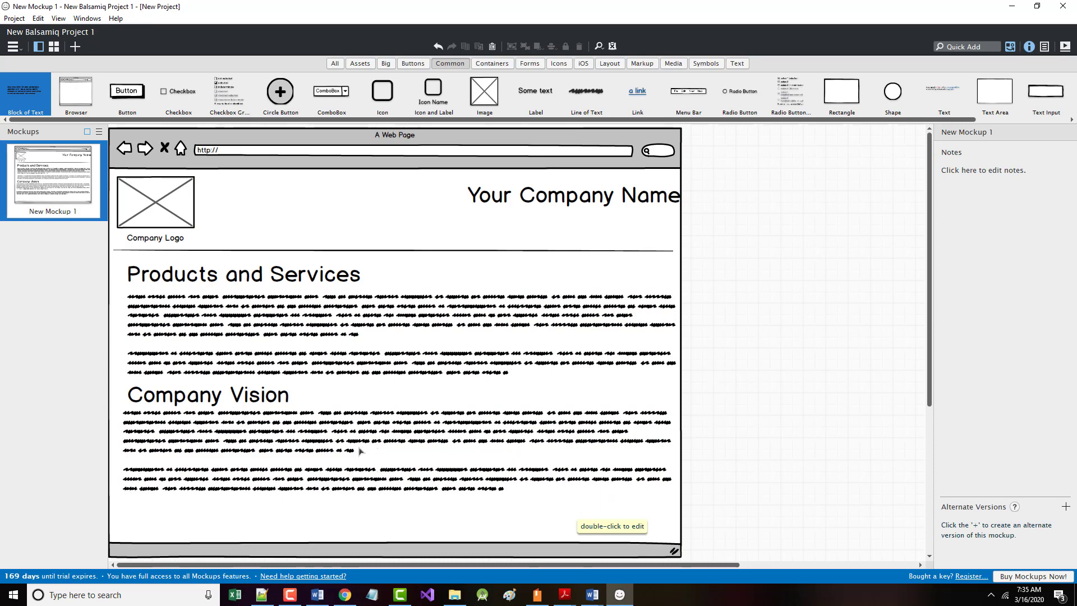
left_click_drag(351, 447, 357, 456)
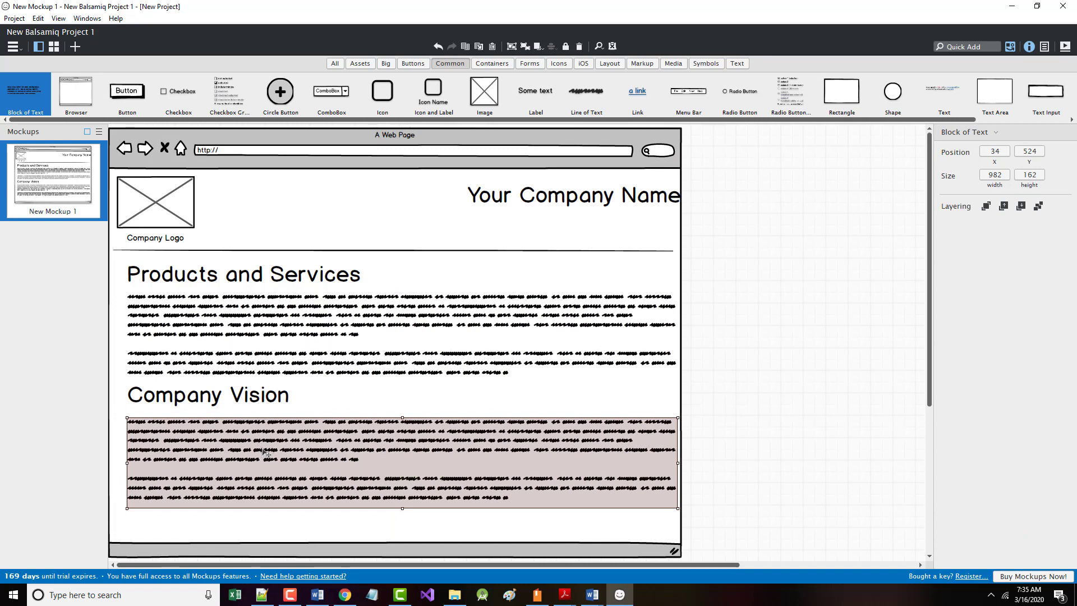
left_click_drag(266, 452, 267, 446)
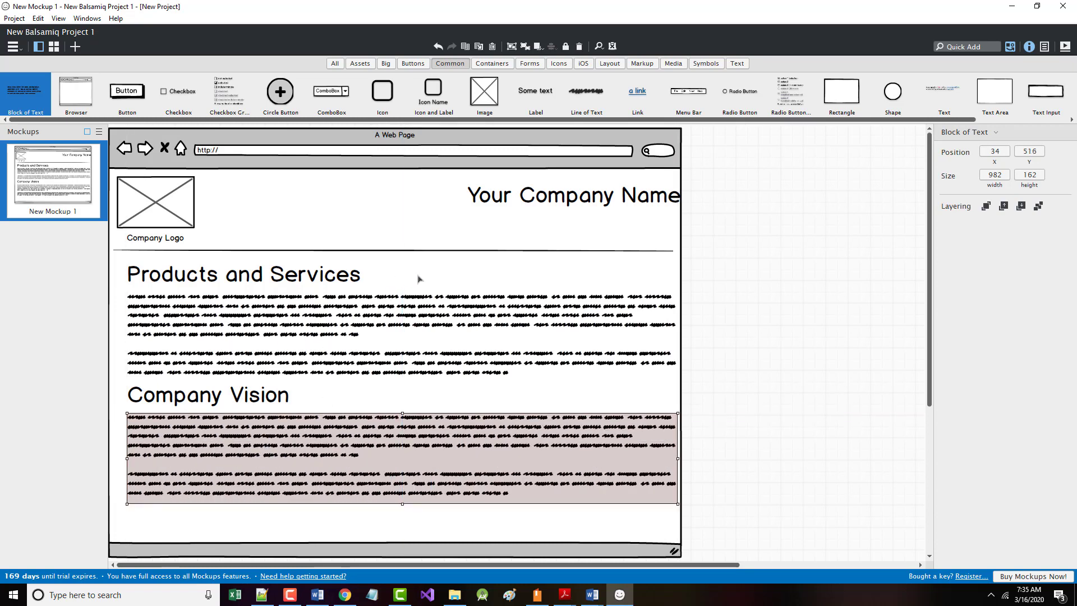
left_click(476, 402)
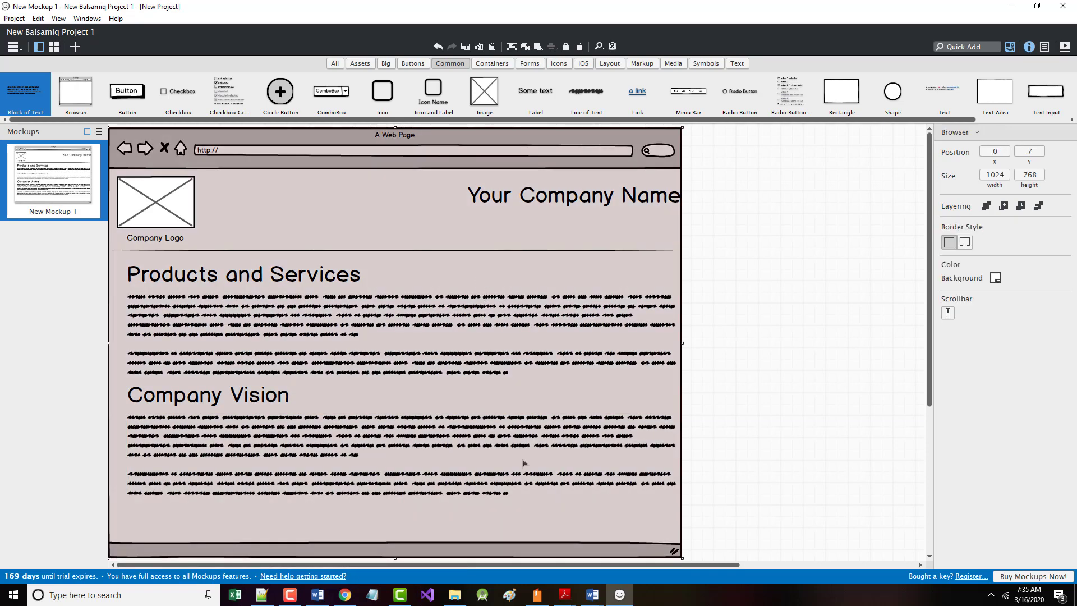
left_click(814, 357)
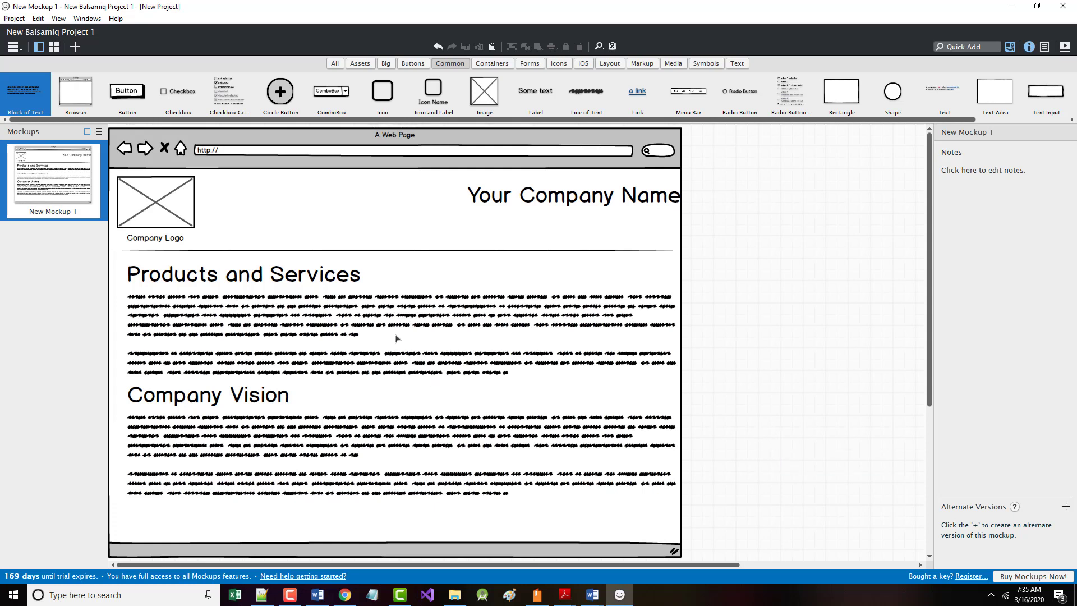
Align the company logo and its caption, and move Your Company Name to 607, 106
left_click_drag(153, 206, 163, 248)
left_click(158, 243)
left_click(284, 211)
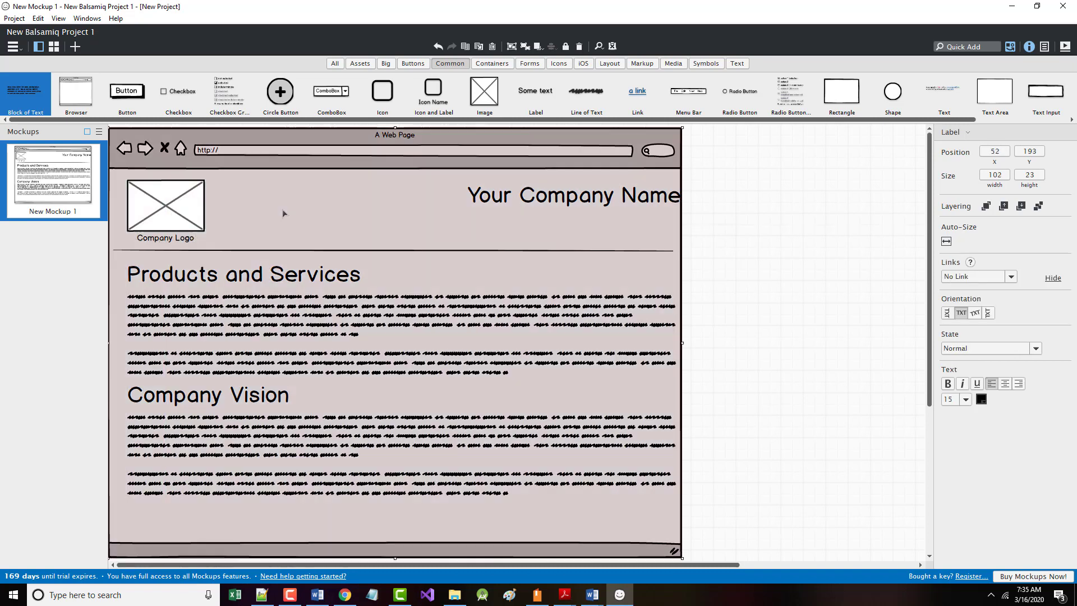
left_click(785, 342)
left_click(594, 201)
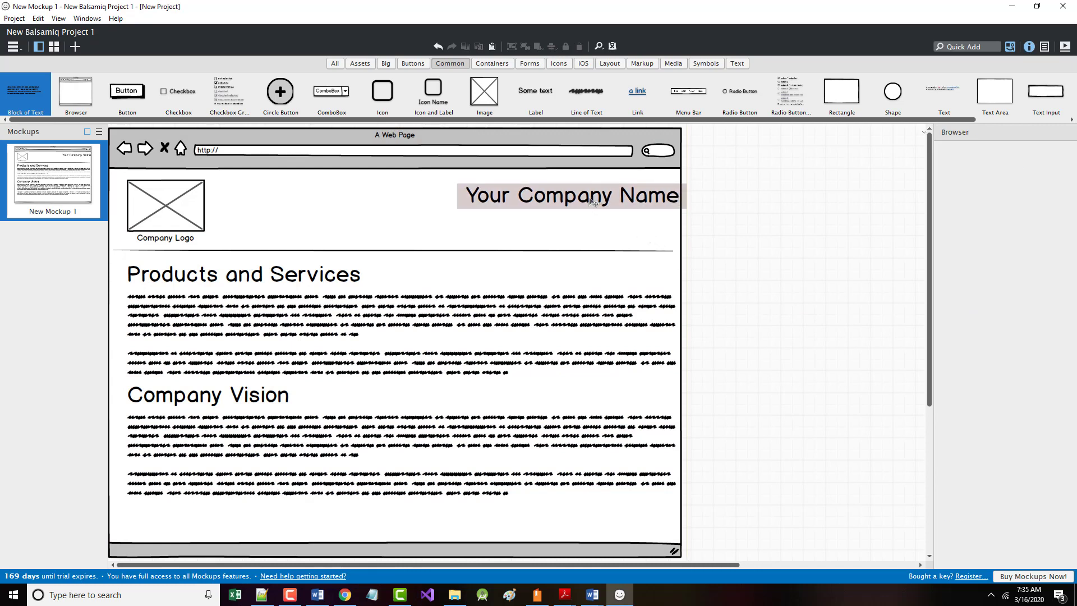
left_click_drag(594, 200, 595, 202)
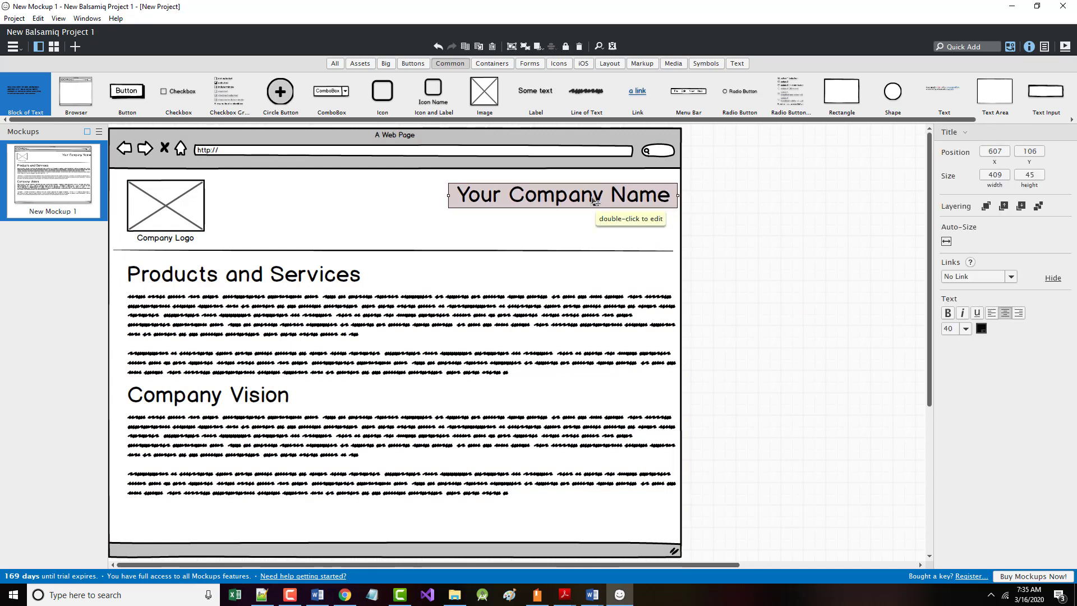
left_click(728, 269)
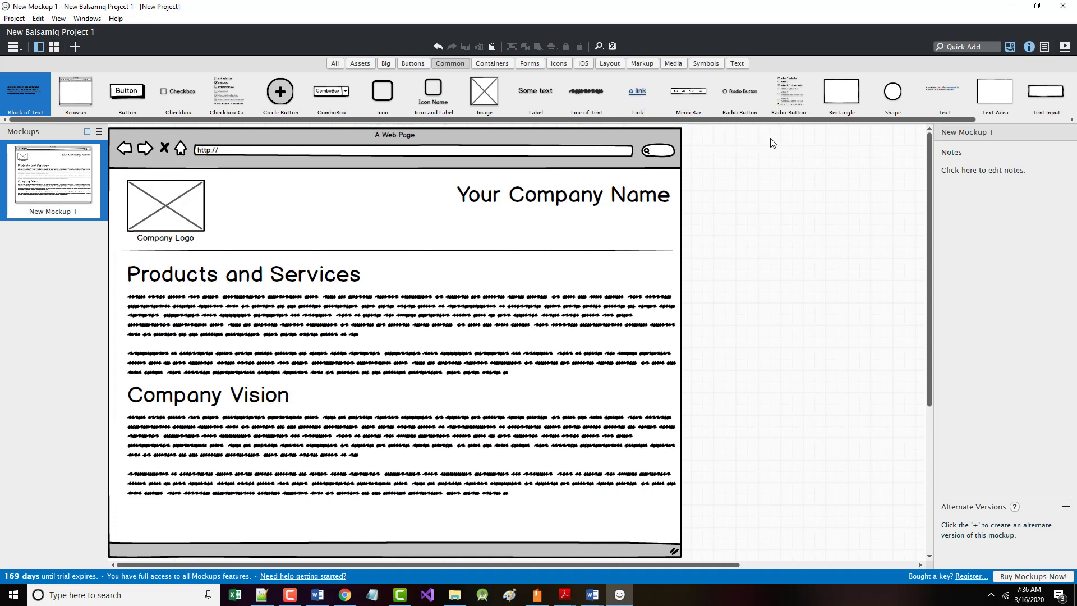
Quick Add a Home, Products, Company, Blog Link Bar and place it under the company name
left_click(961, 46)
type("link")
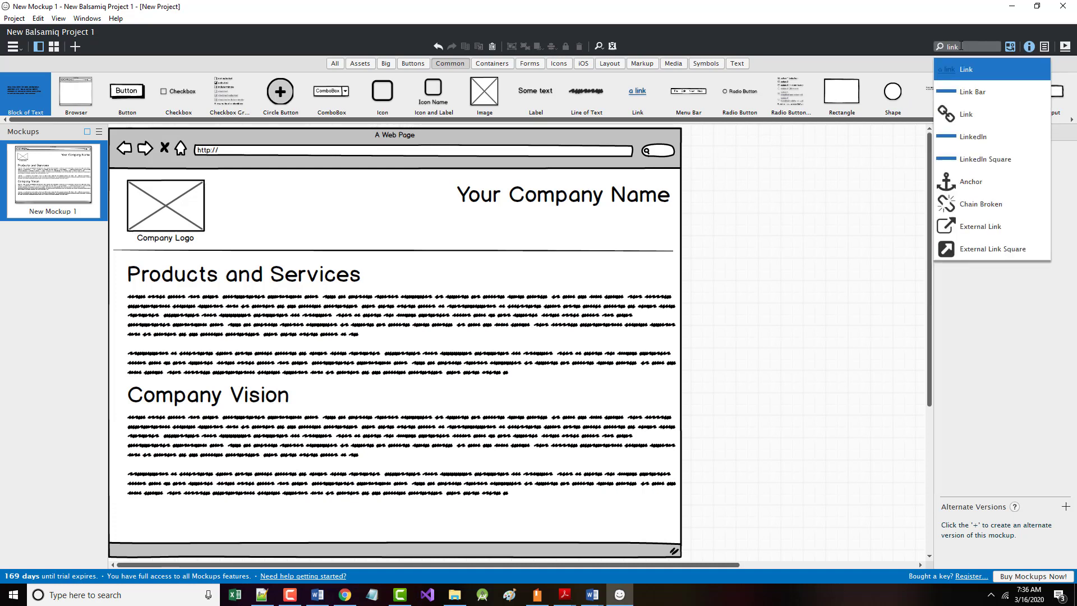
left_click(989, 92)
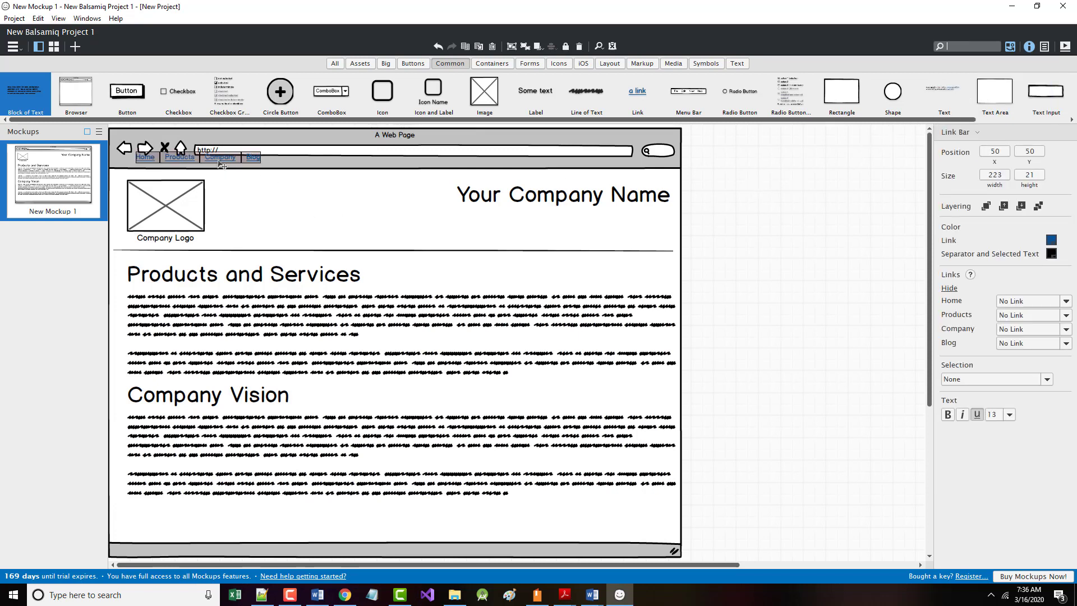
left_click_drag(236, 161, 603, 231)
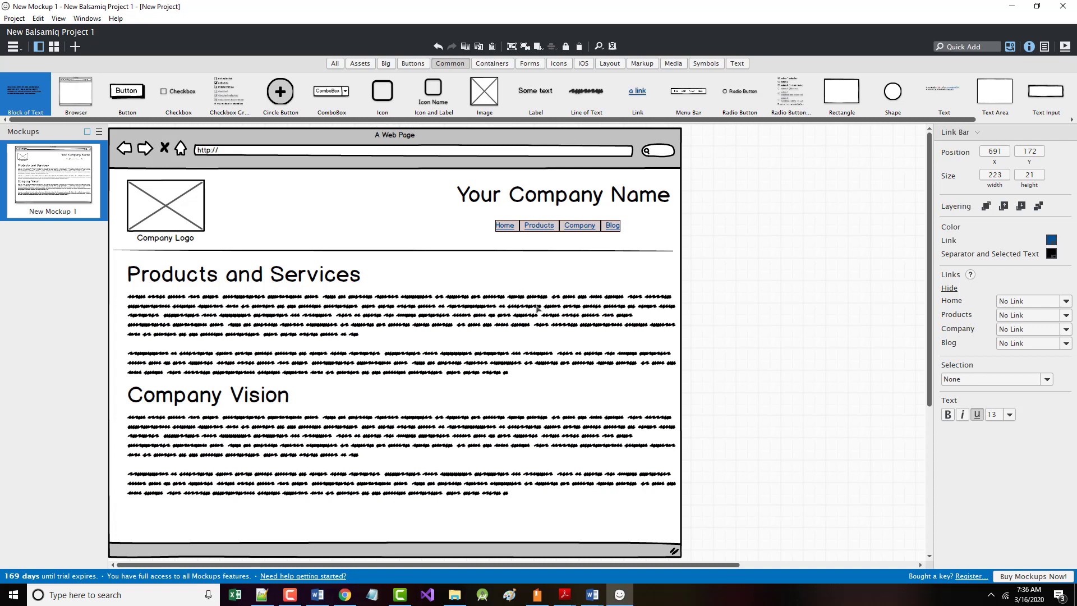
left_click(593, 595)
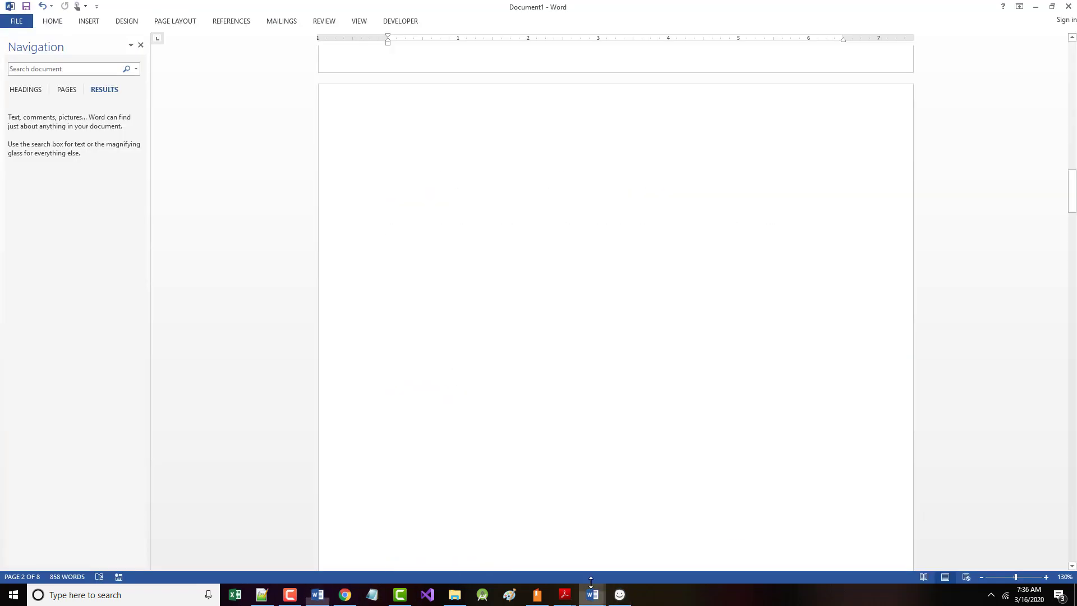
mouse_move(594, 594)
left_click(553, 548)
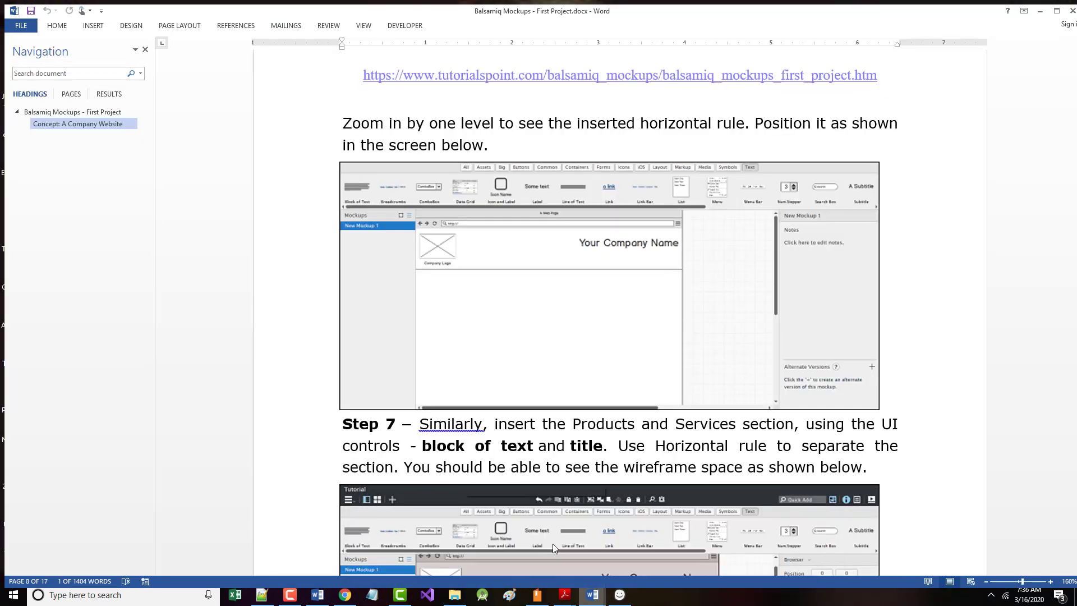
scroll(518, 420, "down", 5)
scroll(518, 420, "down", 12)
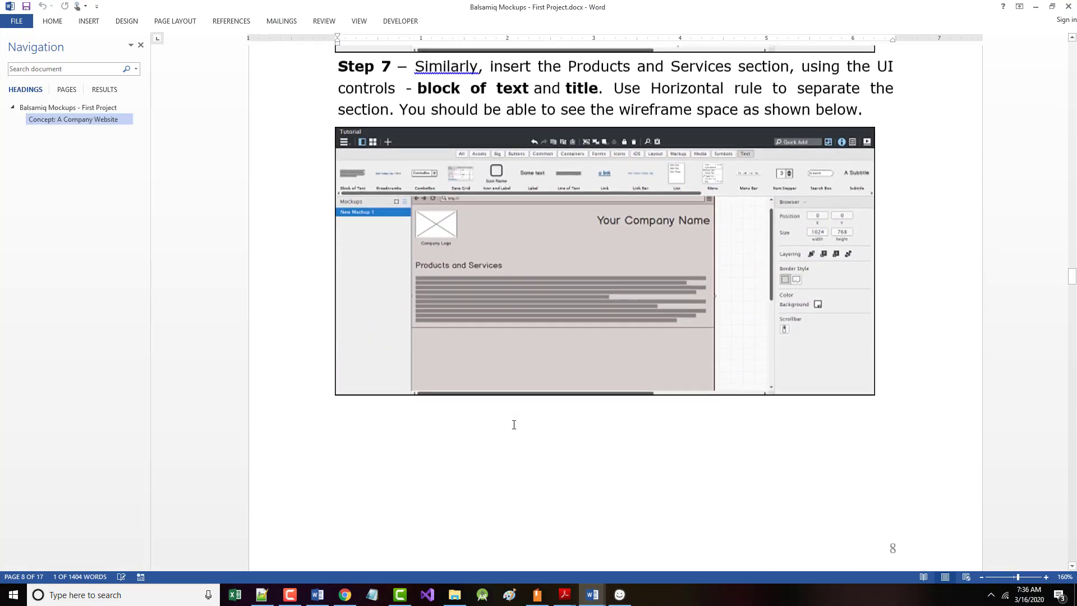
scroll(508, 430, "down", 5)
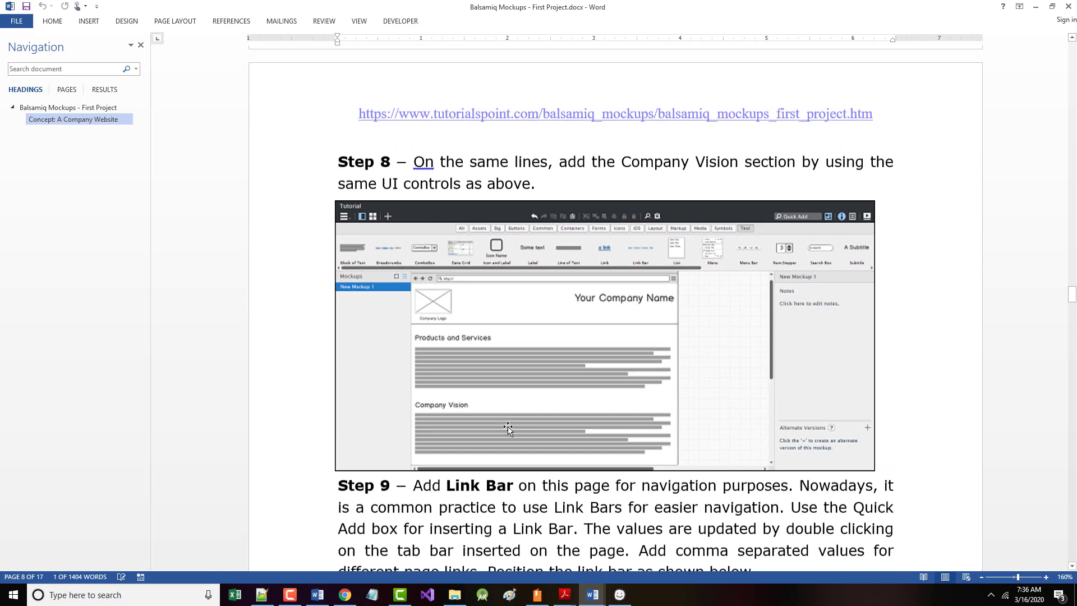
scroll(631, 383, "down", 5)
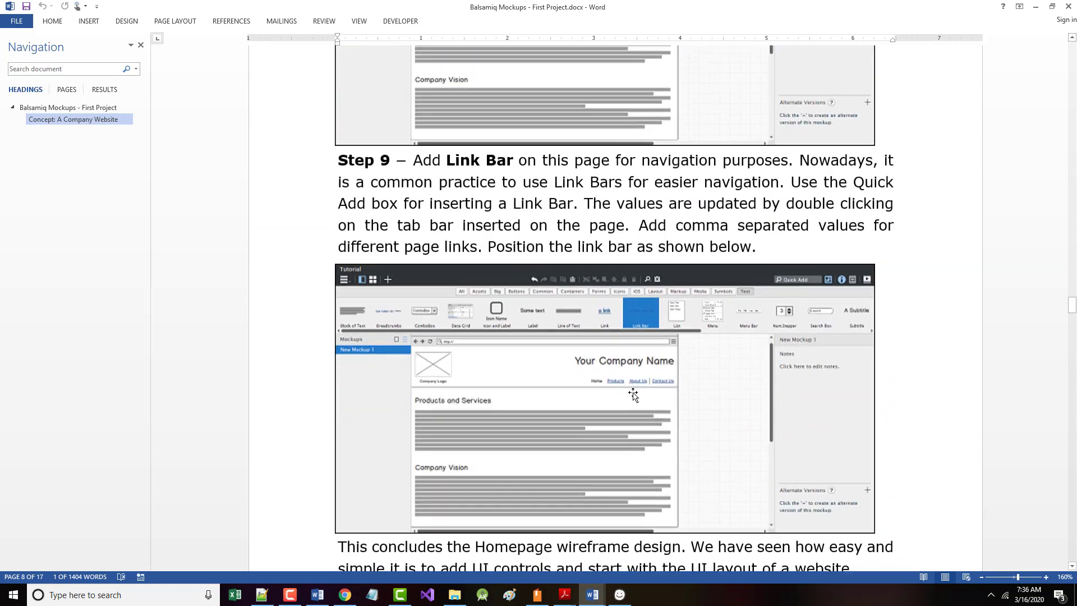
scroll(600, 321, "up", 2, "ctrl")
scroll(613, 325, "down", 3)
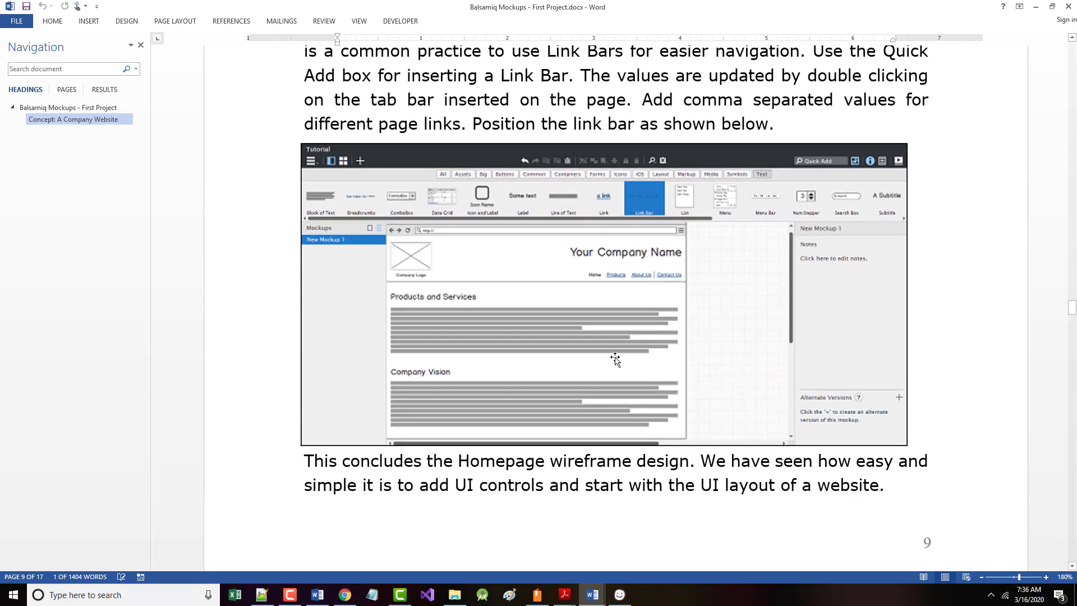
scroll(612, 309, "up", 3, "ctrl")
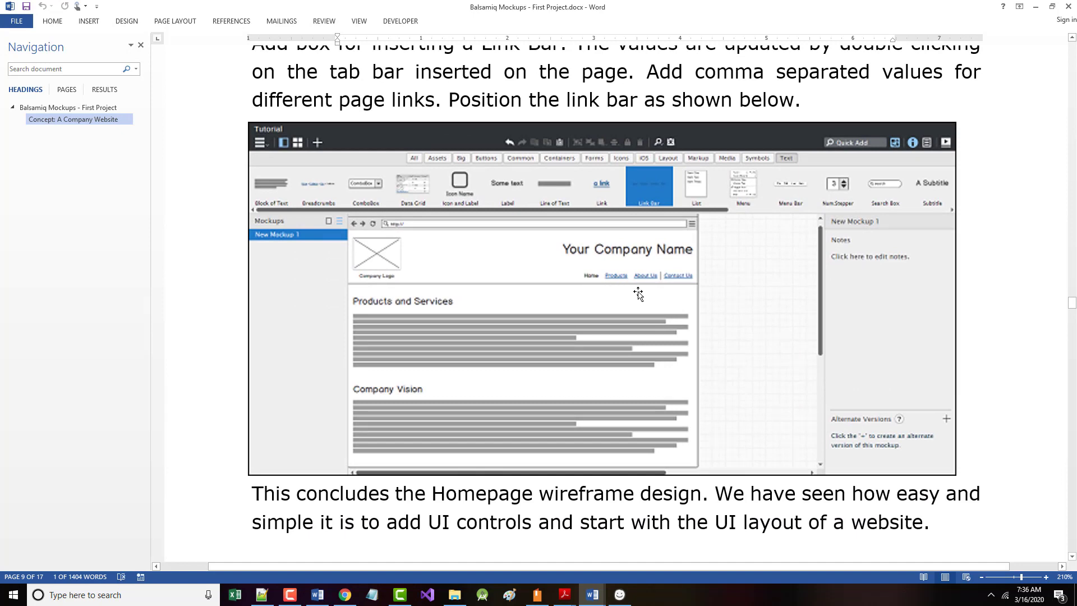
scroll(645, 292, "up", 2, "ctrl")
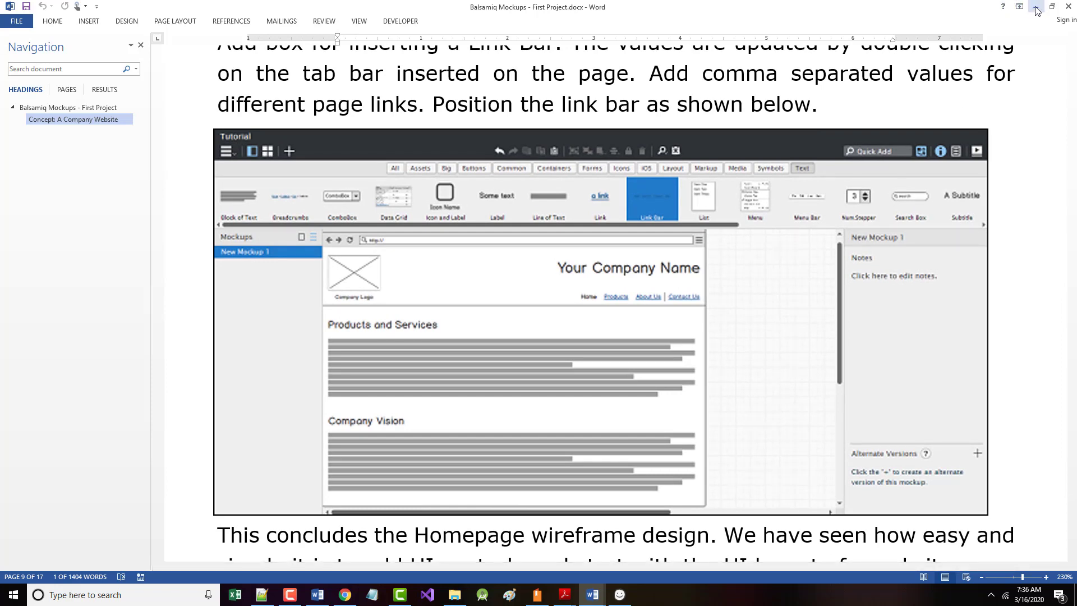
key("alt+Tab")
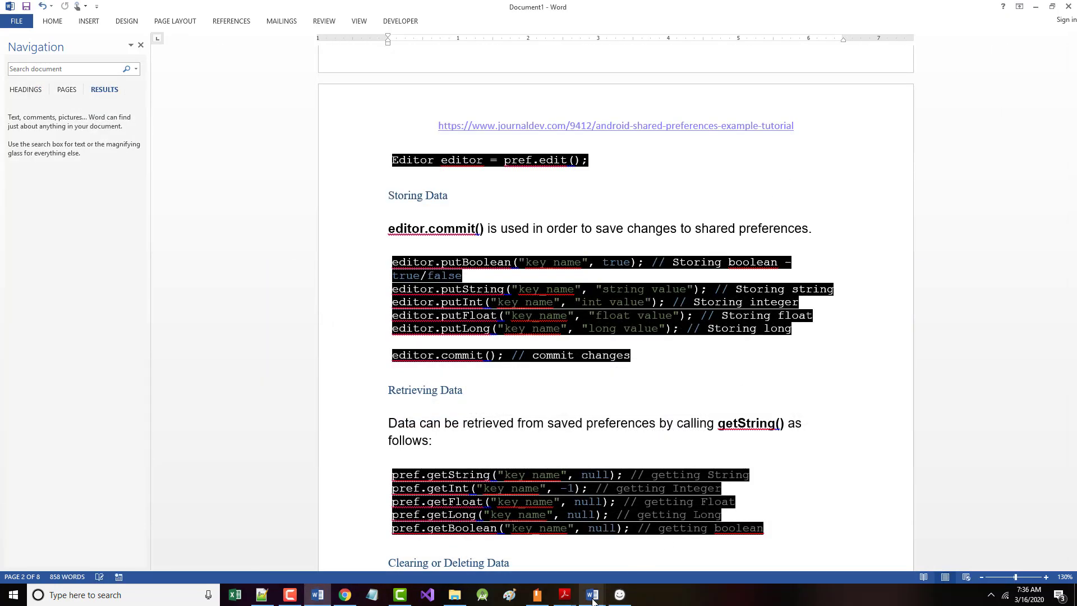
In the link bar, replace Company with About Us and Blog with Contact Us
left_click(617, 596)
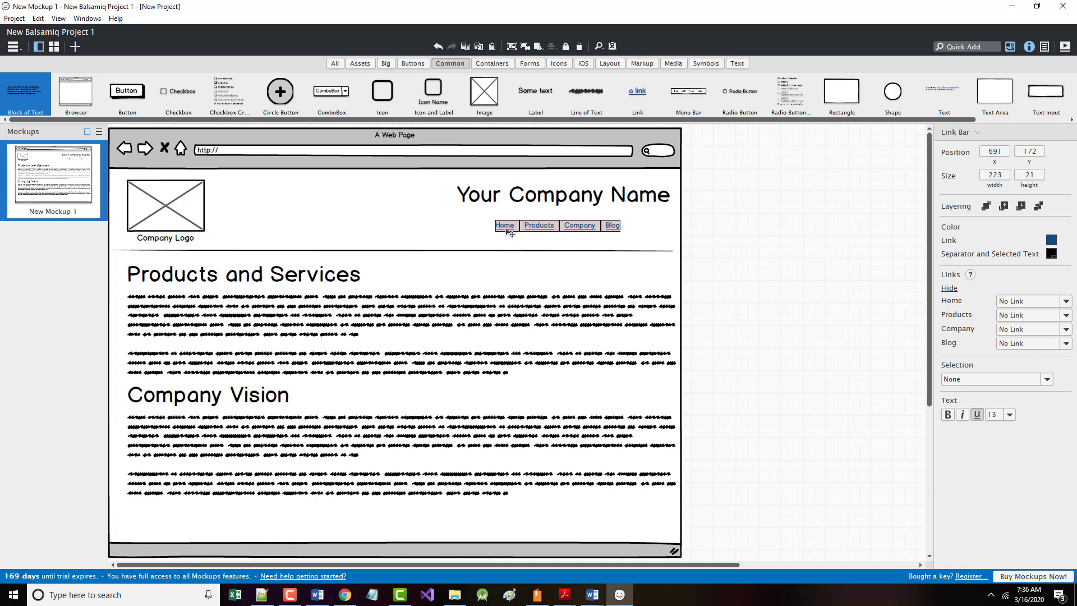
double_click(581, 229)
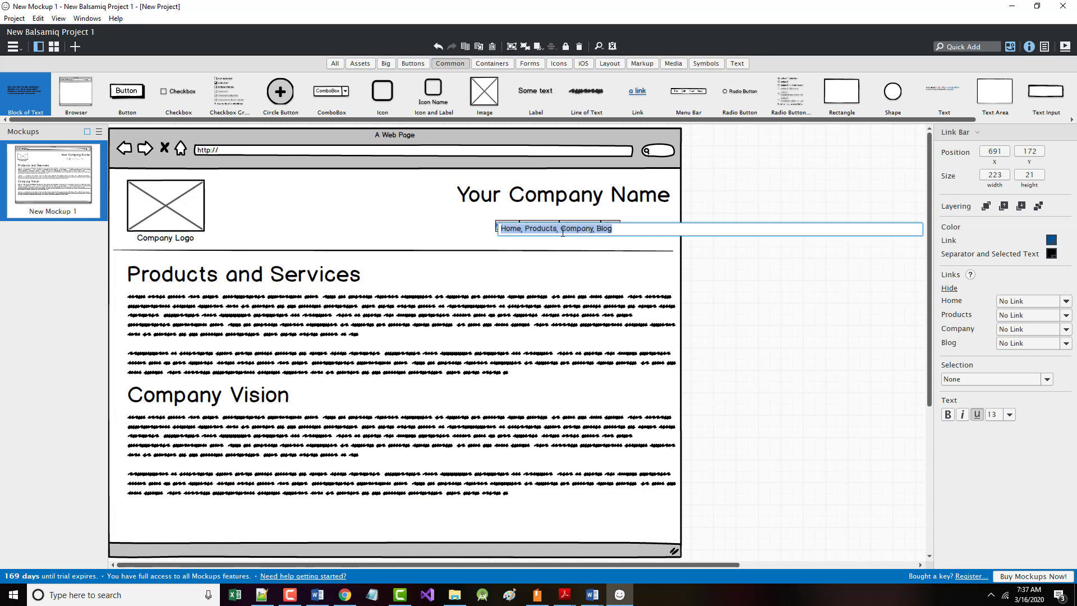
left_click_drag(561, 230, 592, 229)
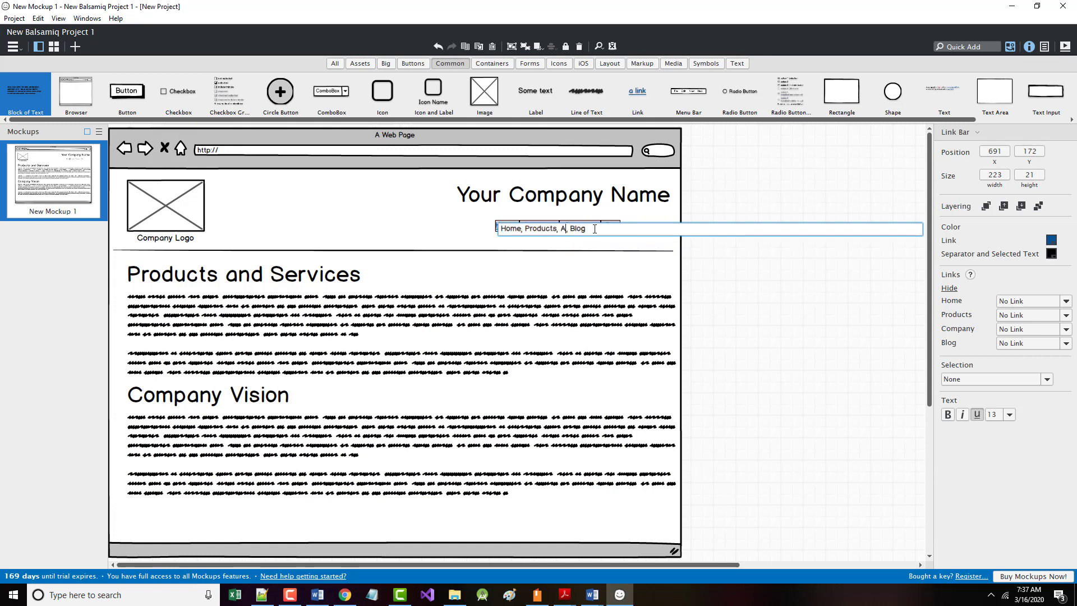
type("About Us")
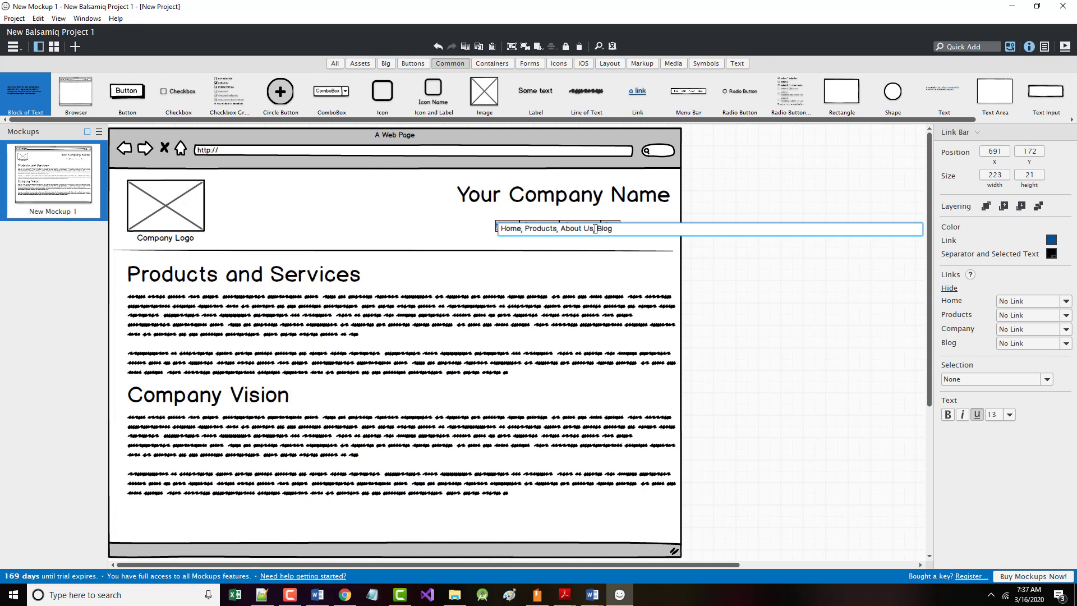
left_click_drag(595, 230, 613, 230)
type("Contact Us")
key("Return")
left_click(409, 237)
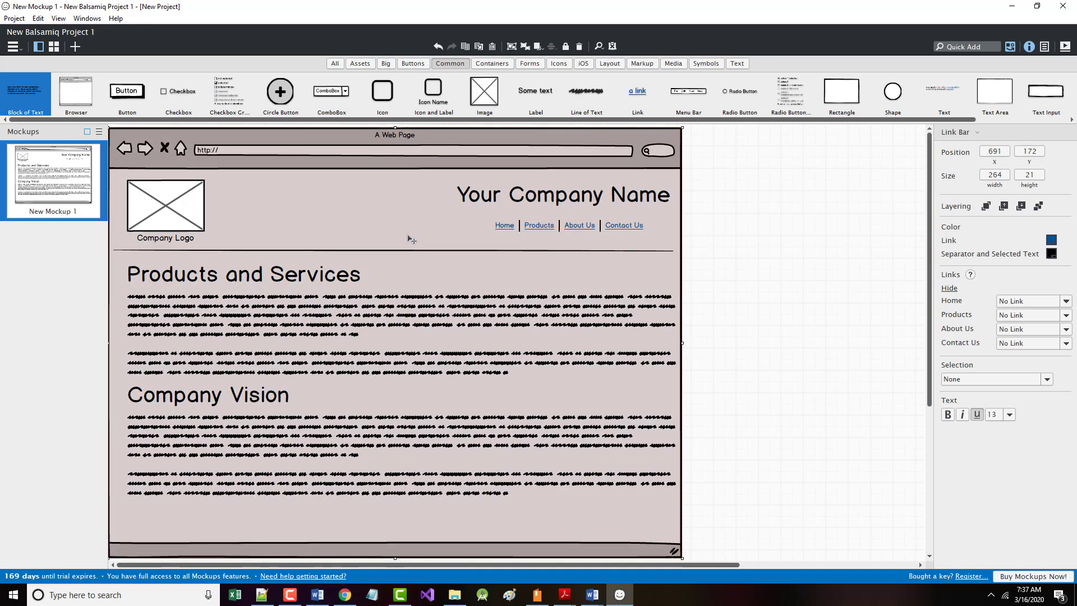
left_click(793, 237)
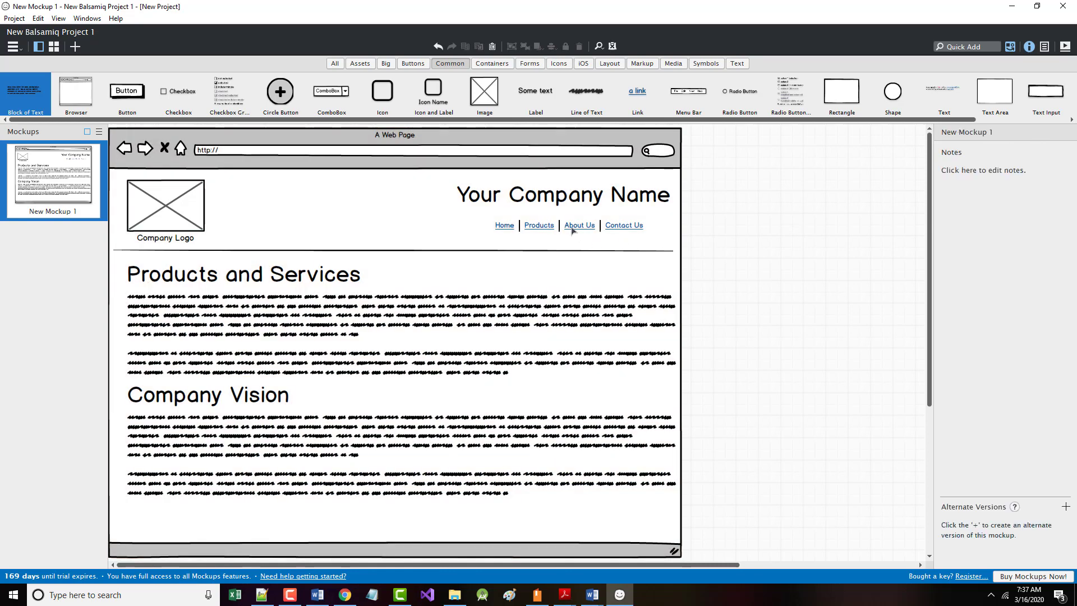
left_click_drag(572, 229, 565, 226)
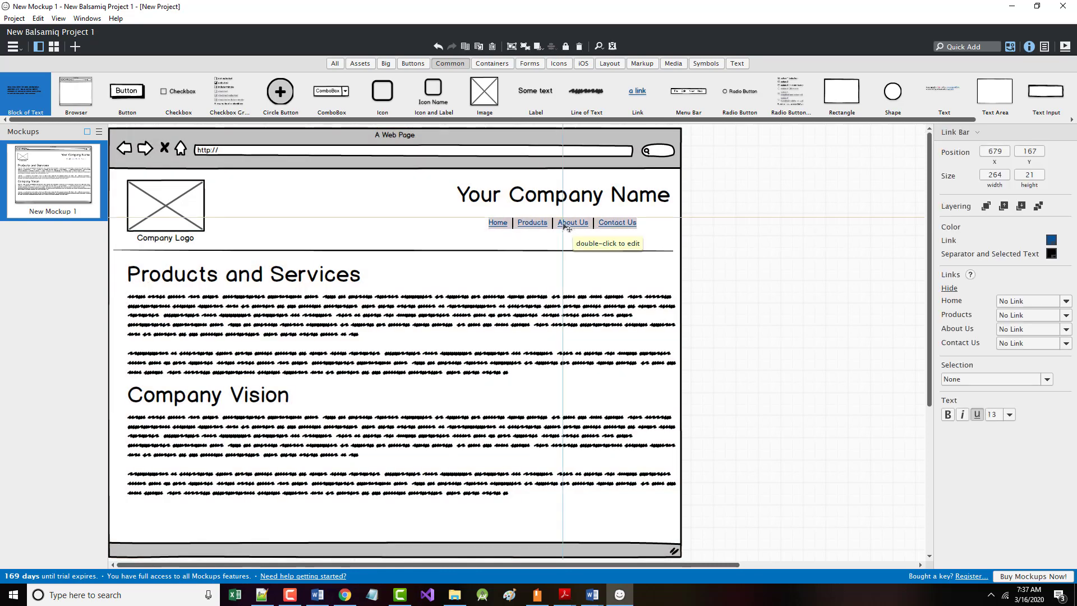
left_click(786, 262)
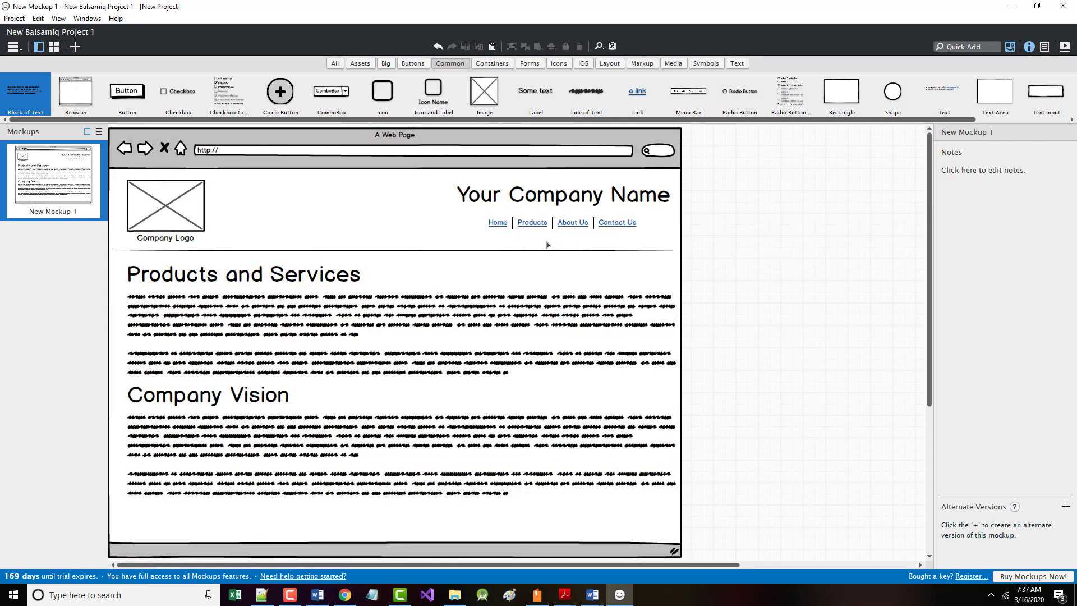
left_click(497, 224)
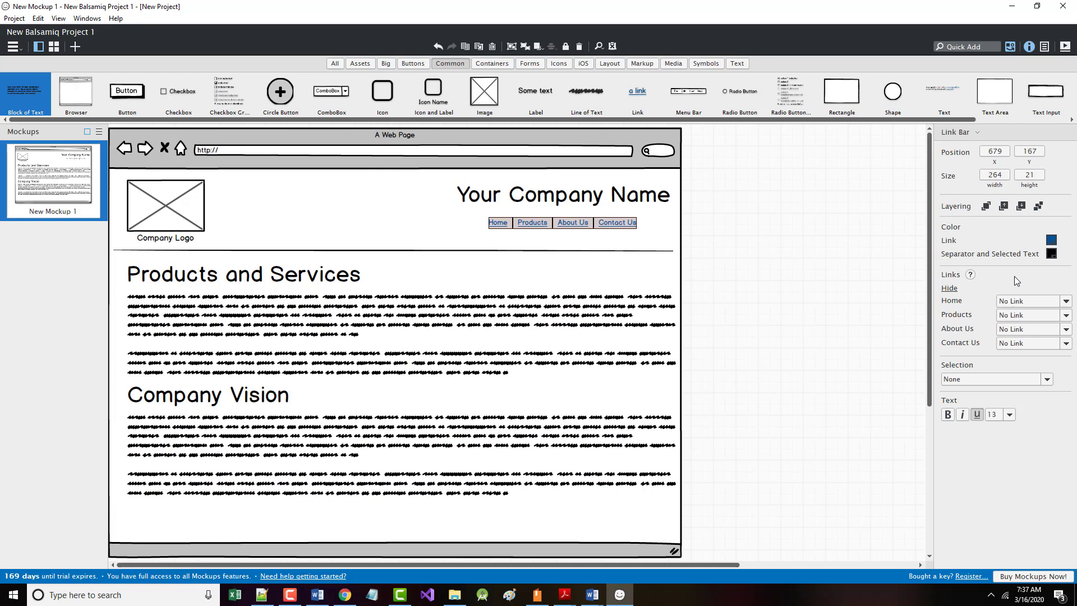
left_click(1051, 241)
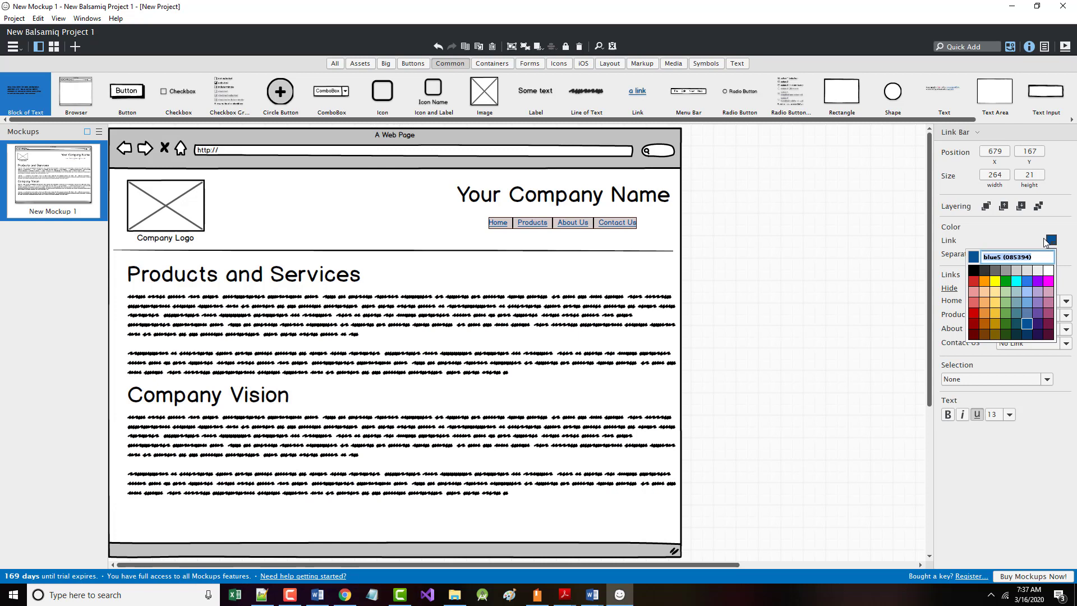
left_click(974, 272)
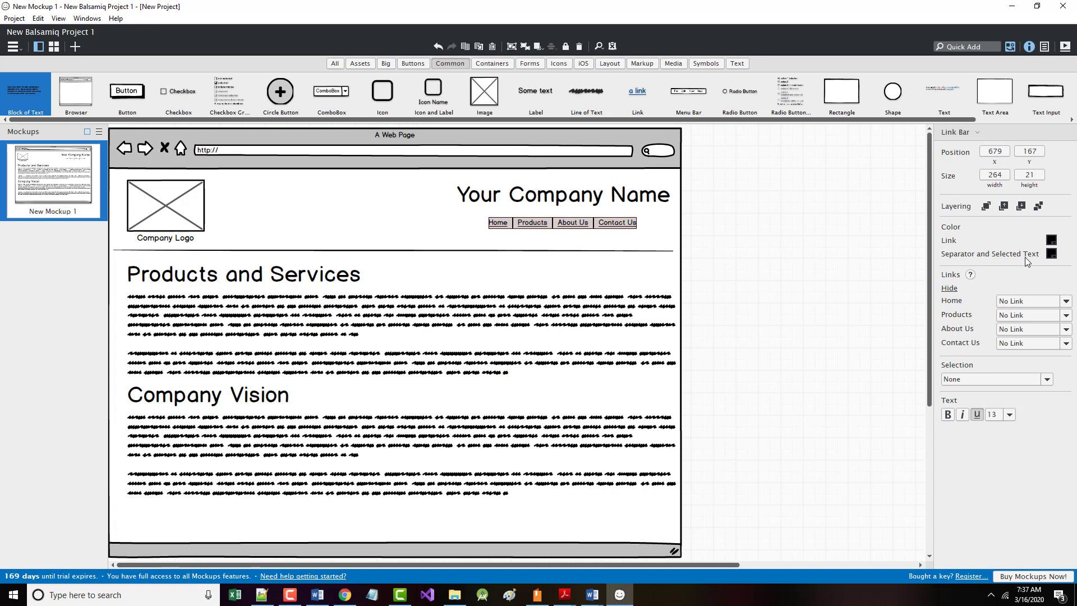
key("ctrl+z")
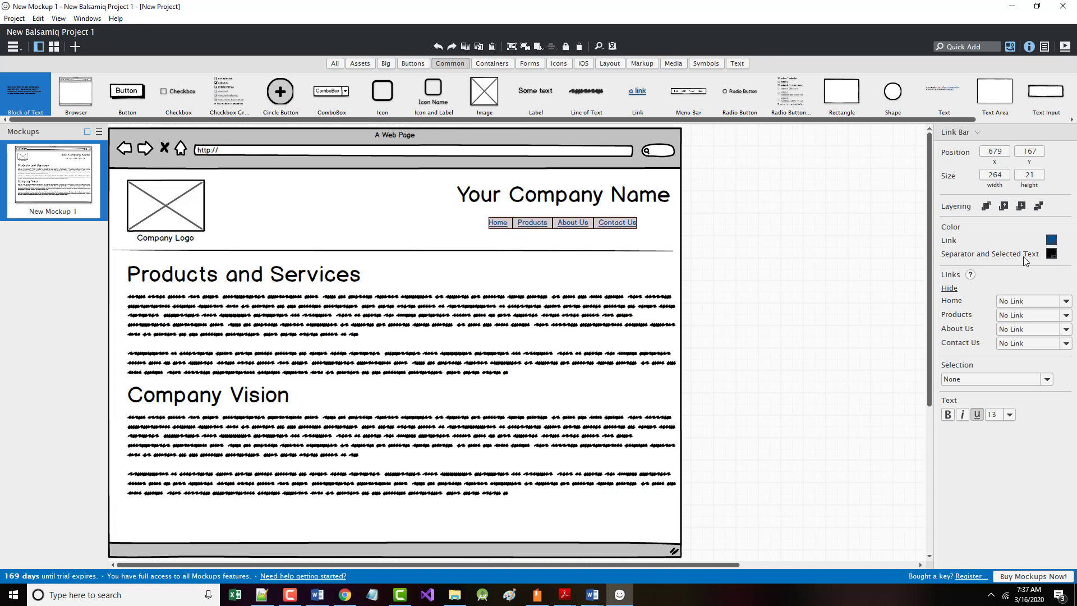
left_click(433, 216)
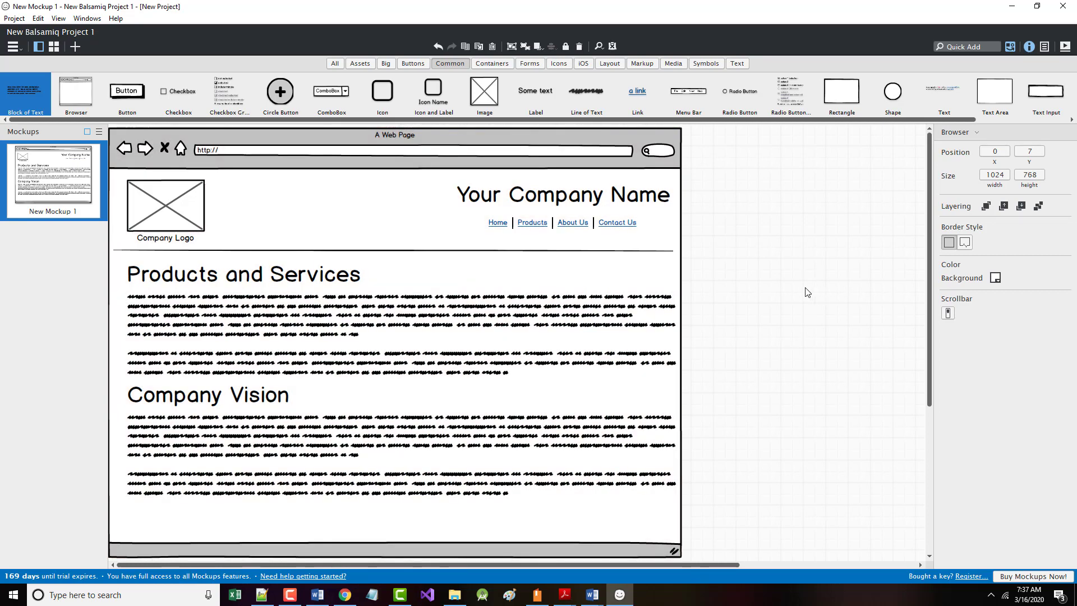
Nudge the link bar about 28 px right and 5 px down, under the company name
left_click(808, 292)
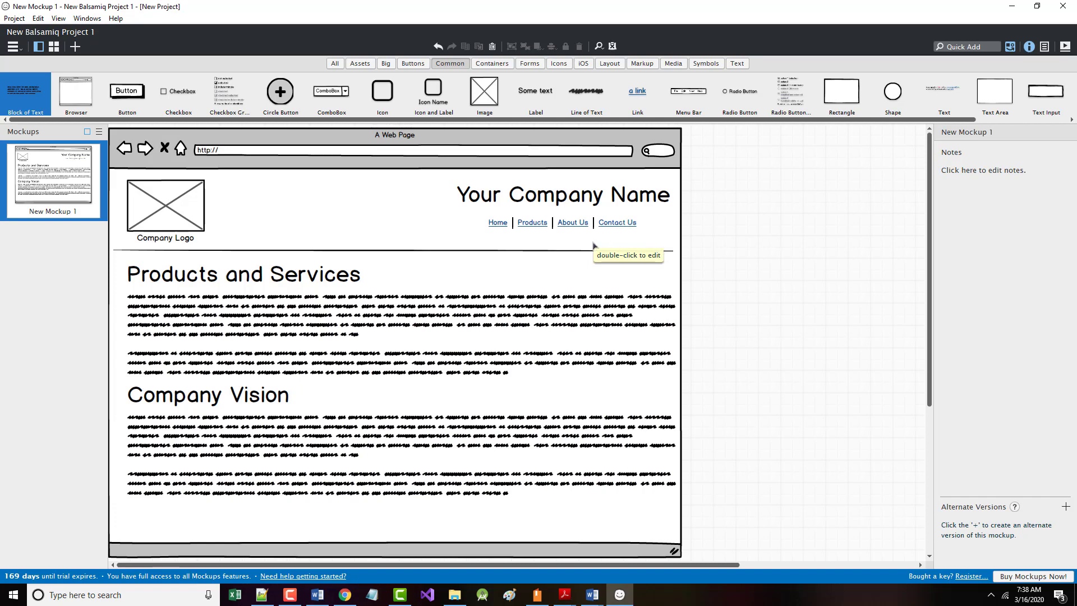
left_click(398, 225)
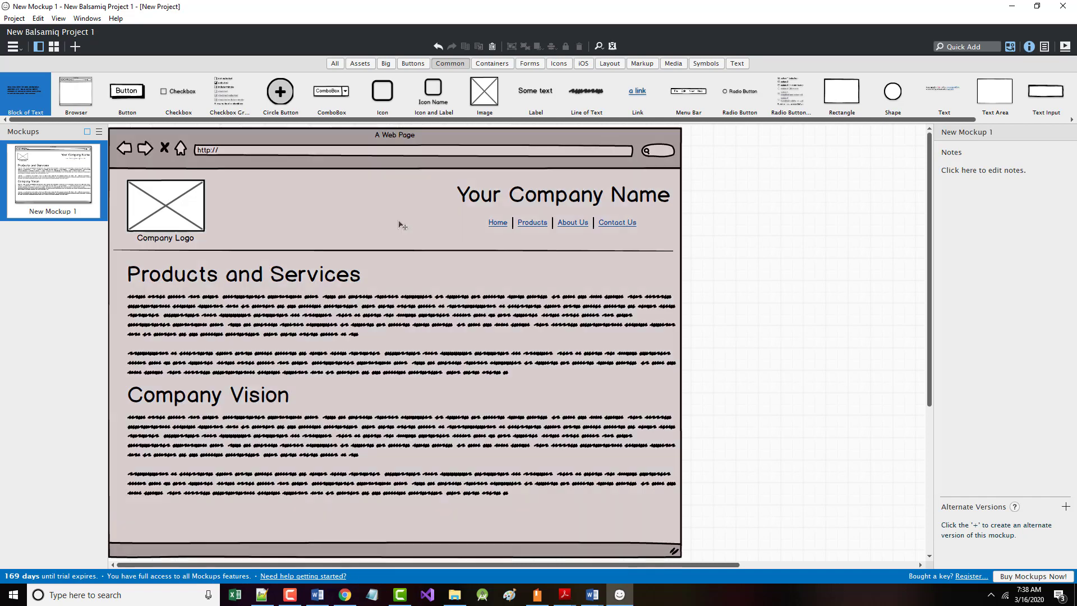
left_click(758, 241)
left_click_drag(578, 227, 611, 237)
left_click(777, 259)
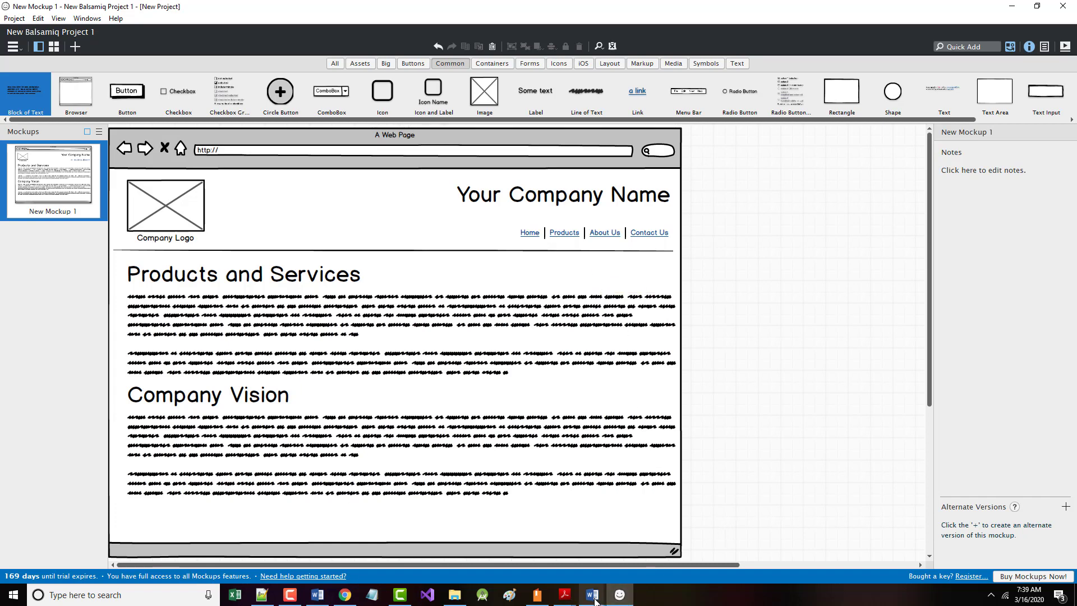
mouse_move(577, 580)
left_click(533, 538)
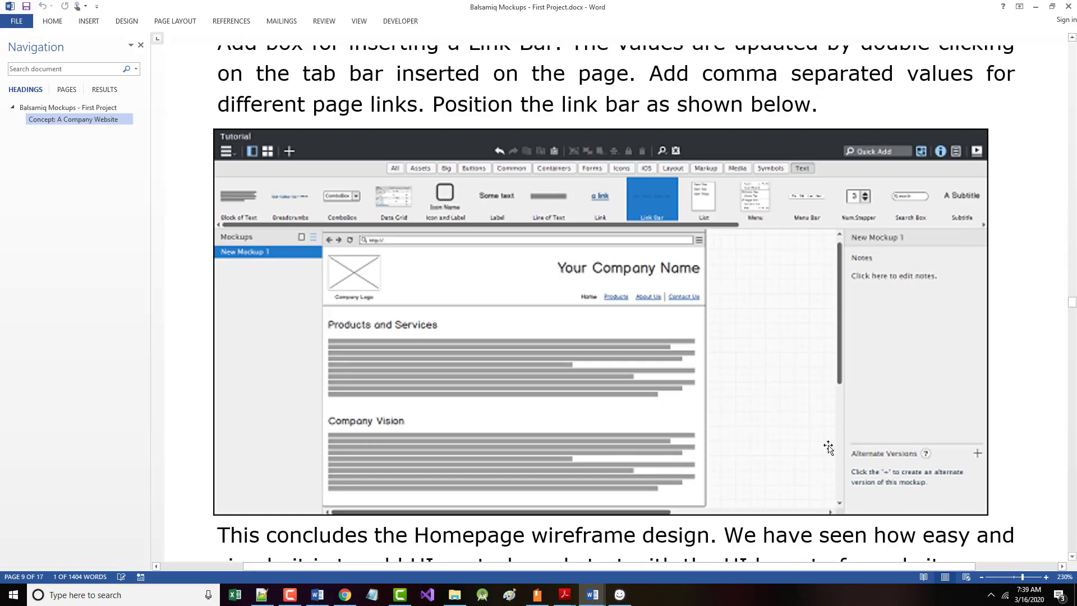
key("ctrl+Home")
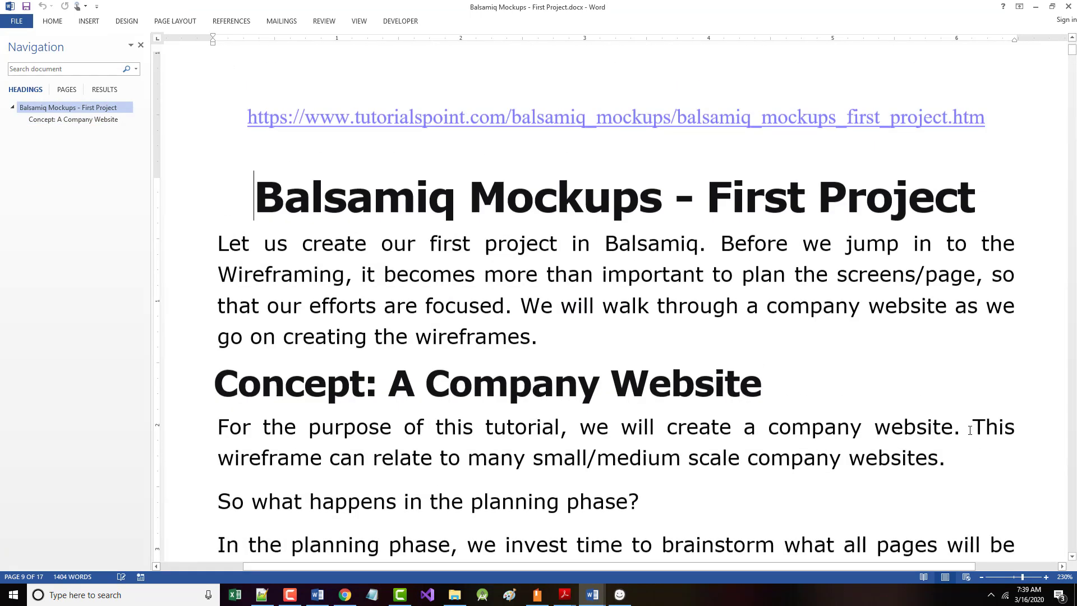
scroll(726, 413, "down", 10)
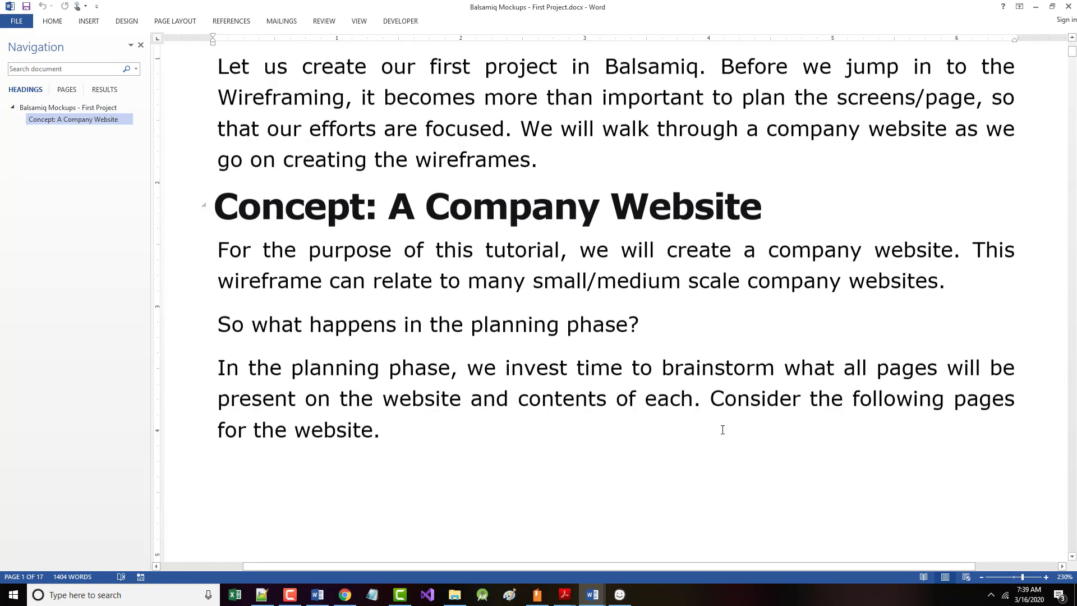
scroll(725, 427, "down", 15)
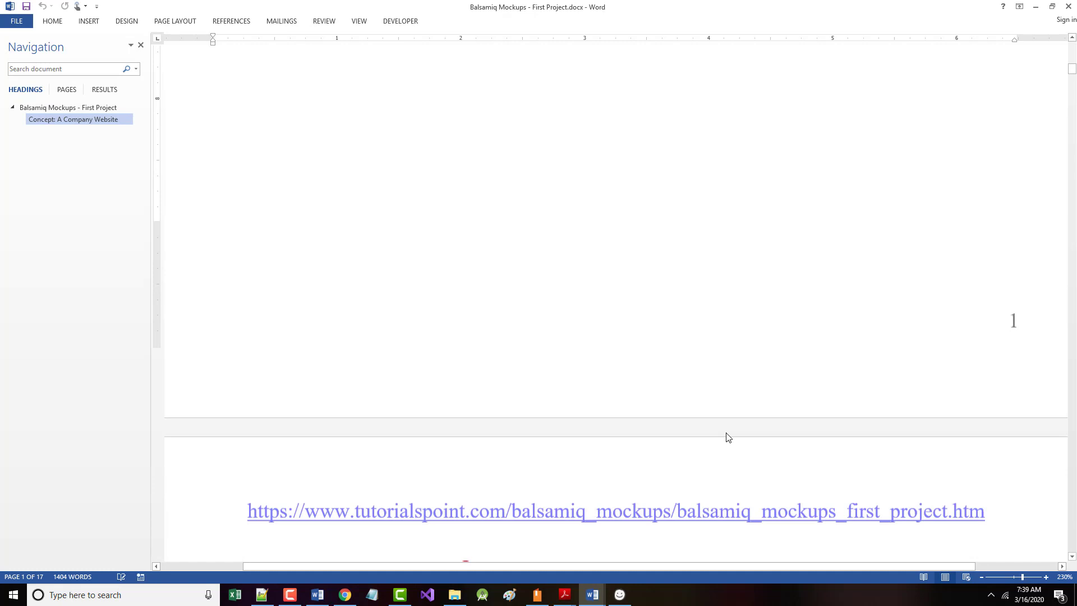
scroll(726, 439, "down", 5)
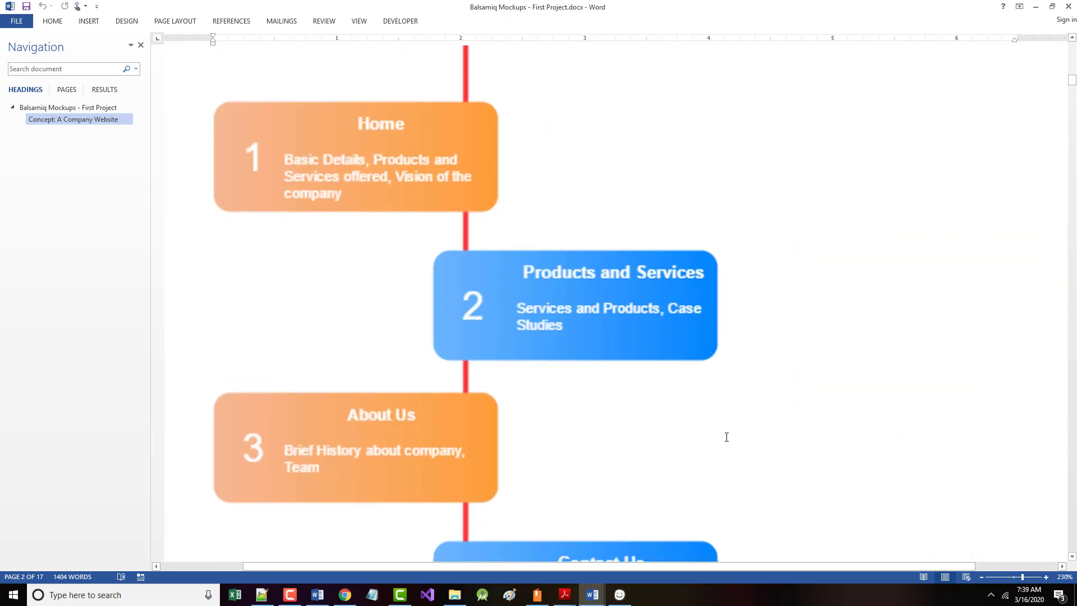
scroll(726, 436, "down", 10)
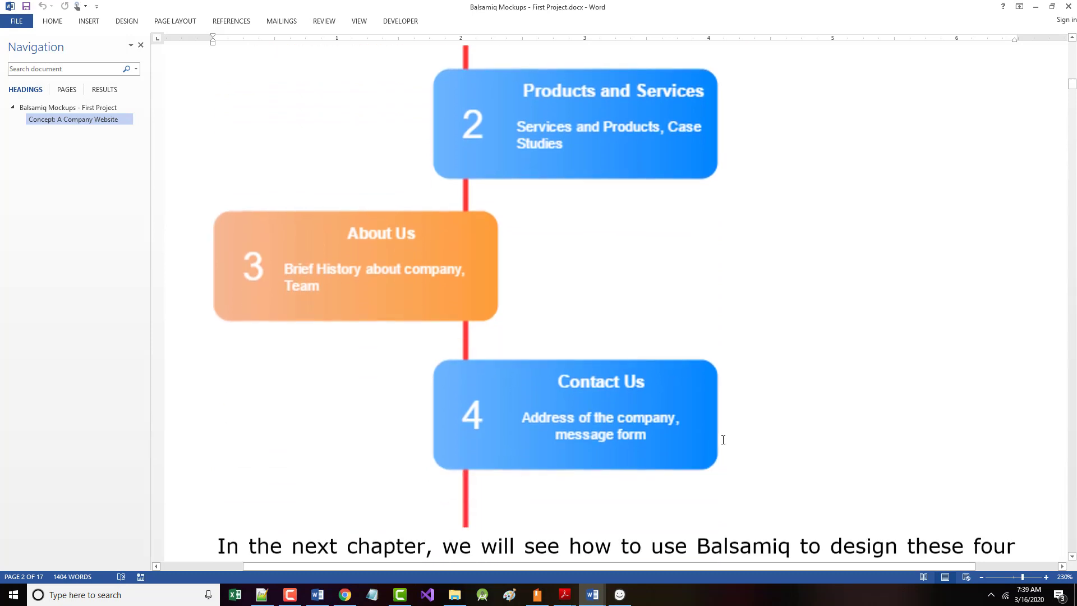
scroll(722, 440, "down", 20)
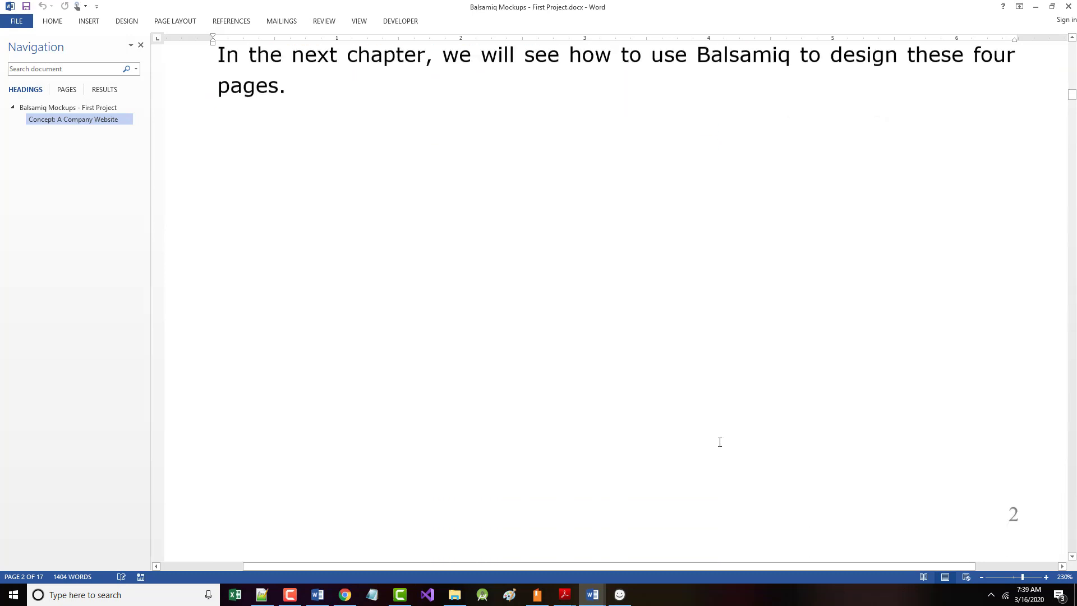
scroll(721, 447, "down", 20)
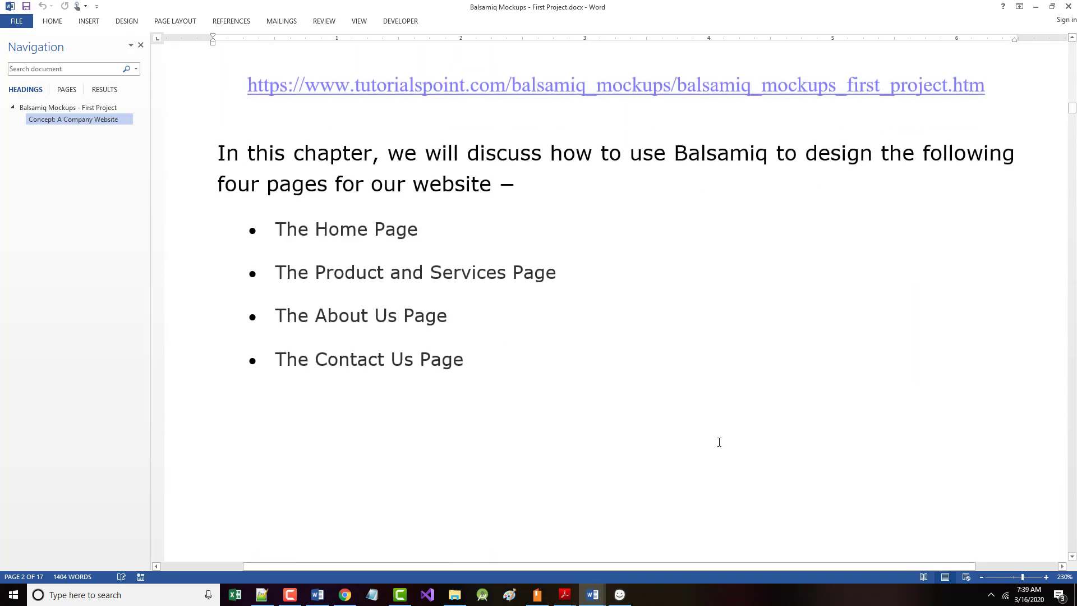
scroll(719, 442, "down", 9)
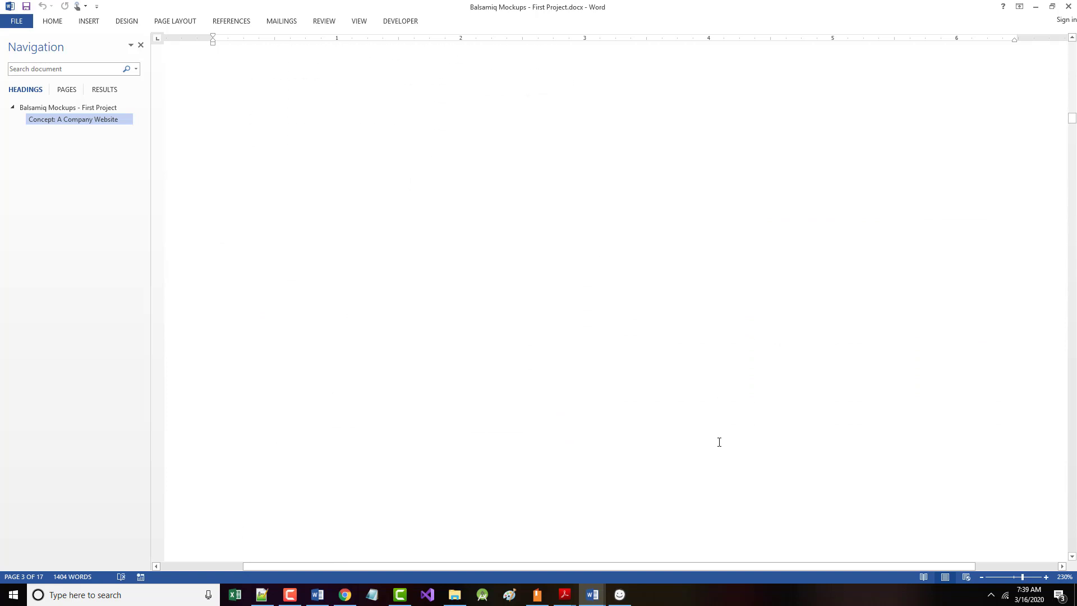
scroll(718, 442, "down", 18)
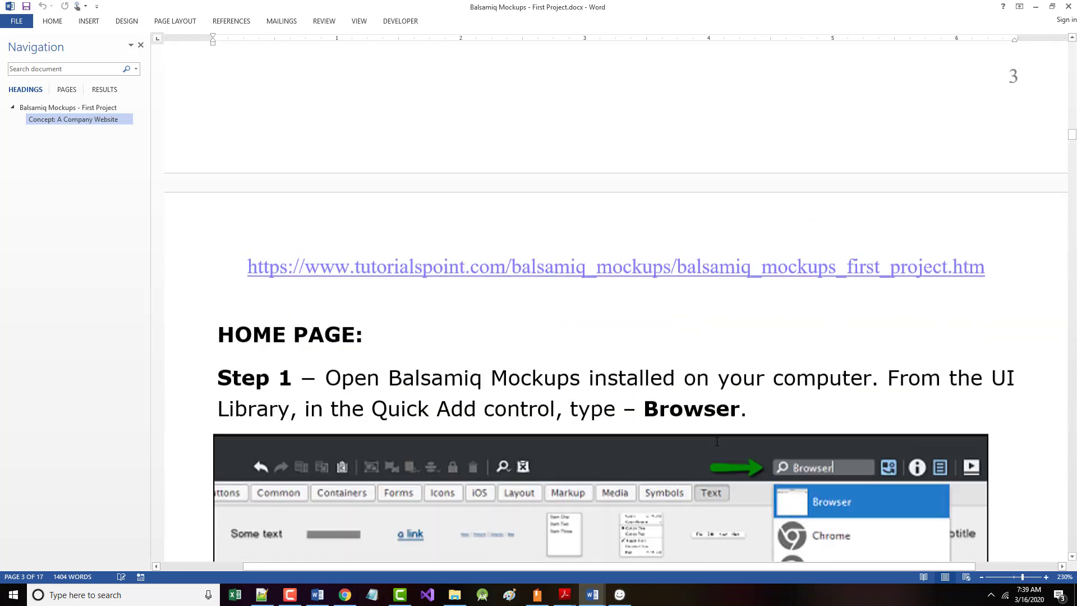
scroll(716, 443, "down", 5)
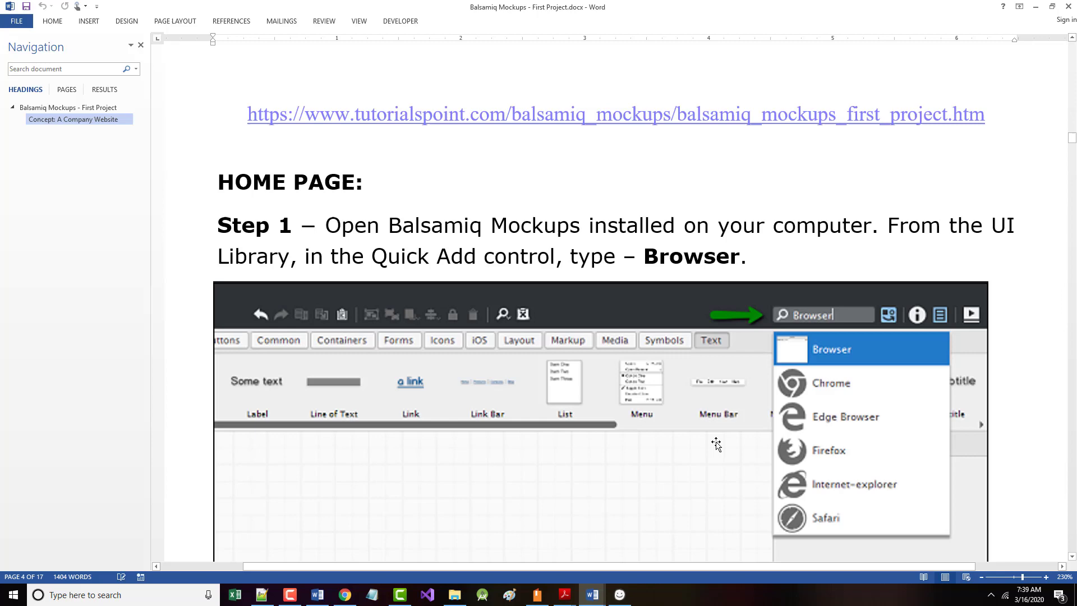
scroll(716, 443, "down", 3)
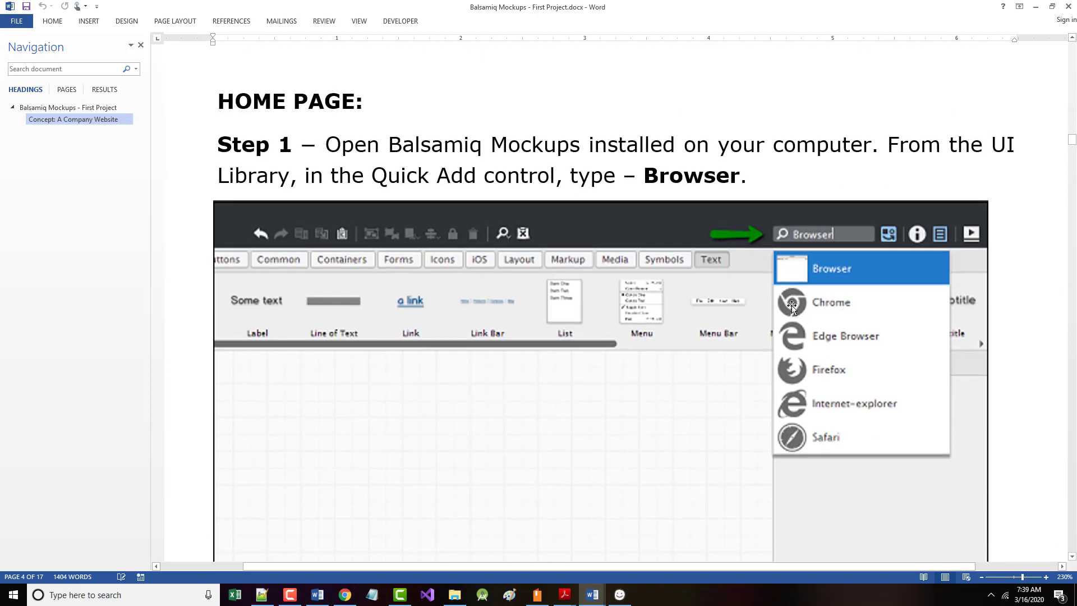
scroll(555, 409, "down", 11)
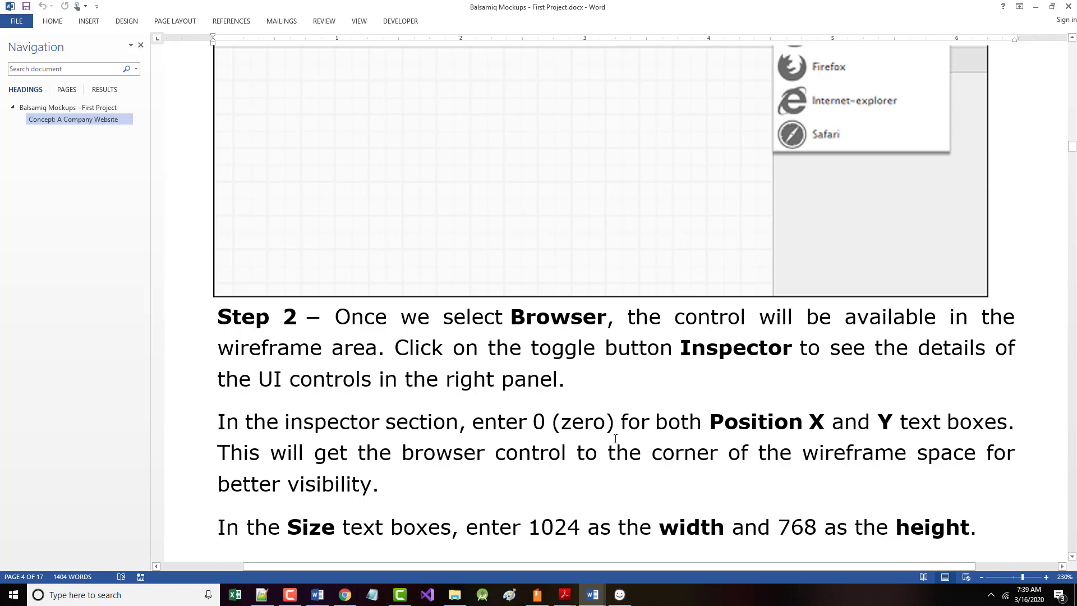
scroll(563, 484, "down", 4)
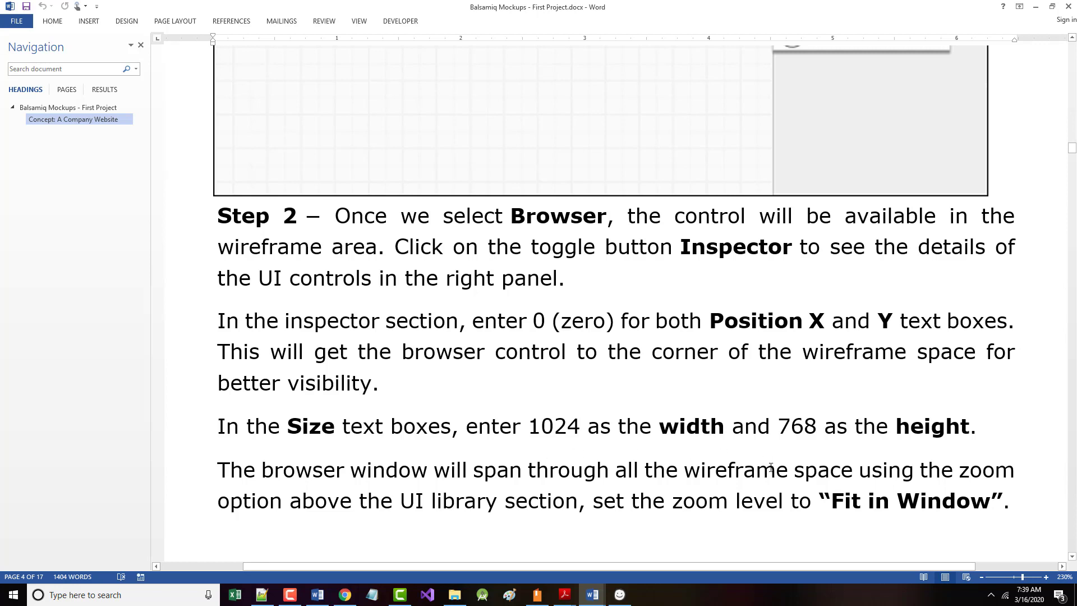
scroll(770, 467, "down", 4)
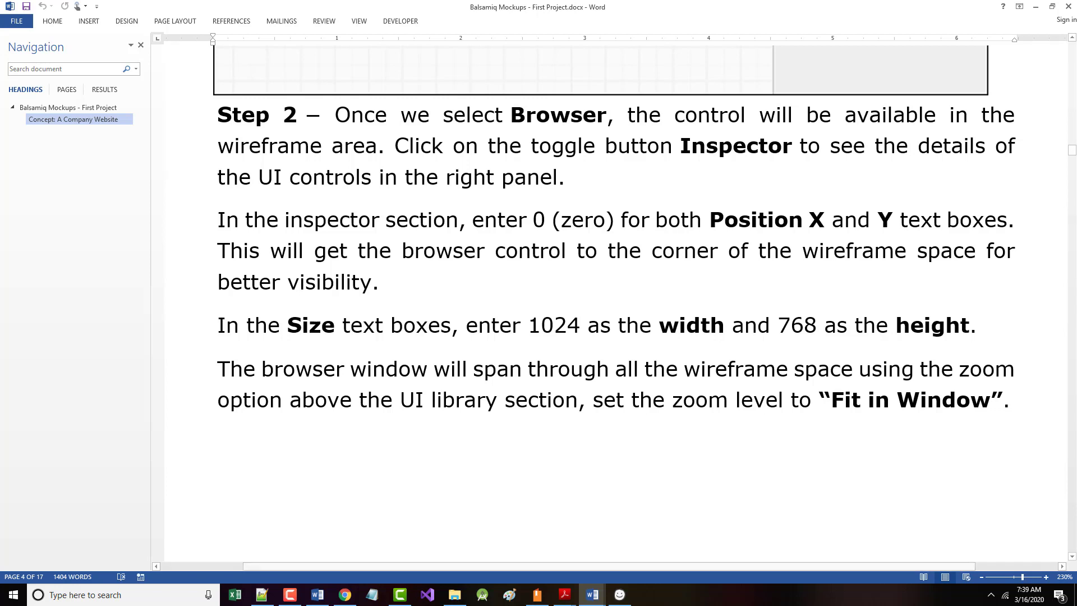
left_click(619, 594)
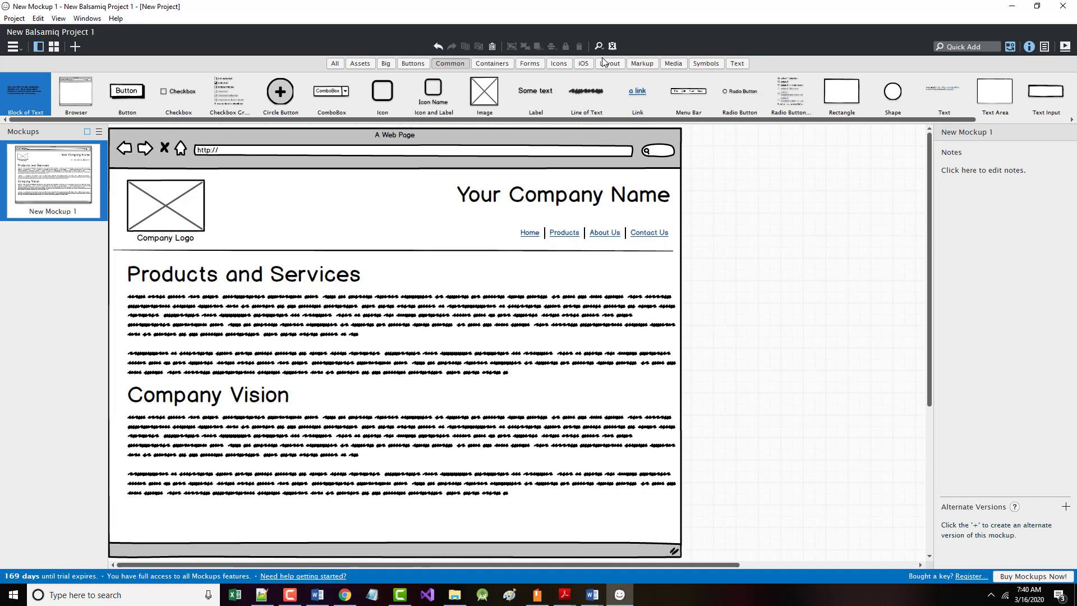
Browse the Project, Windows and Help menus, then bring the Word First Project tutorial to front
left_click(15, 20)
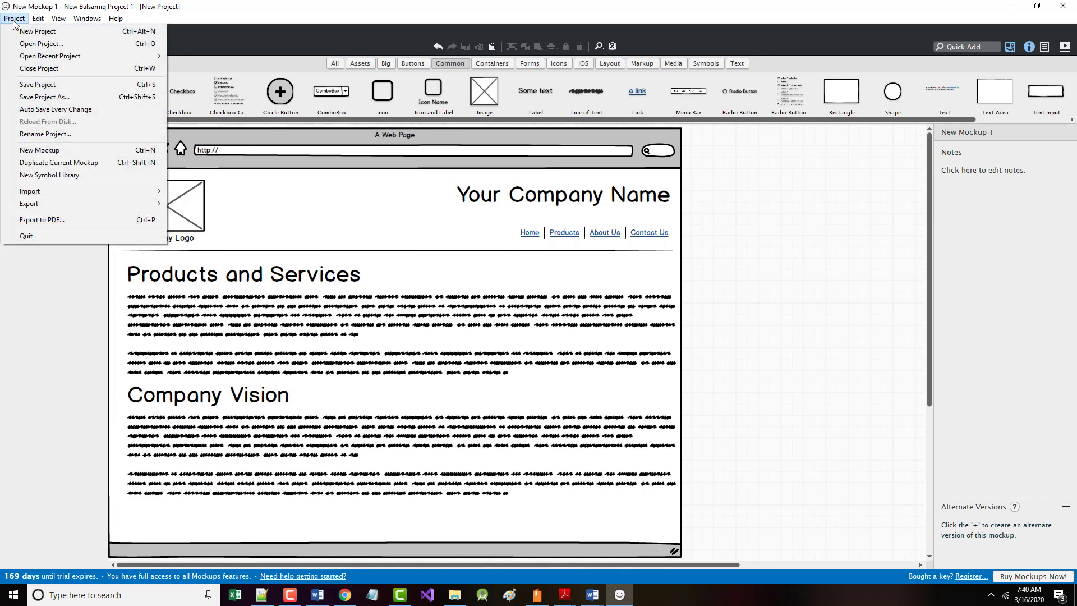
mouse_move(34, 22)
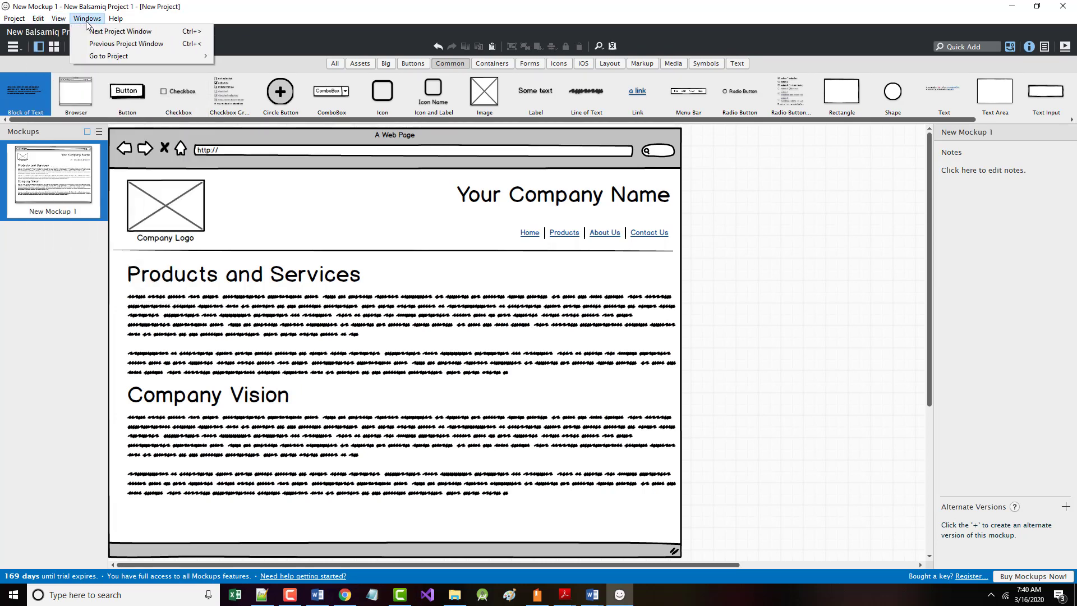
mouse_move(119, 24)
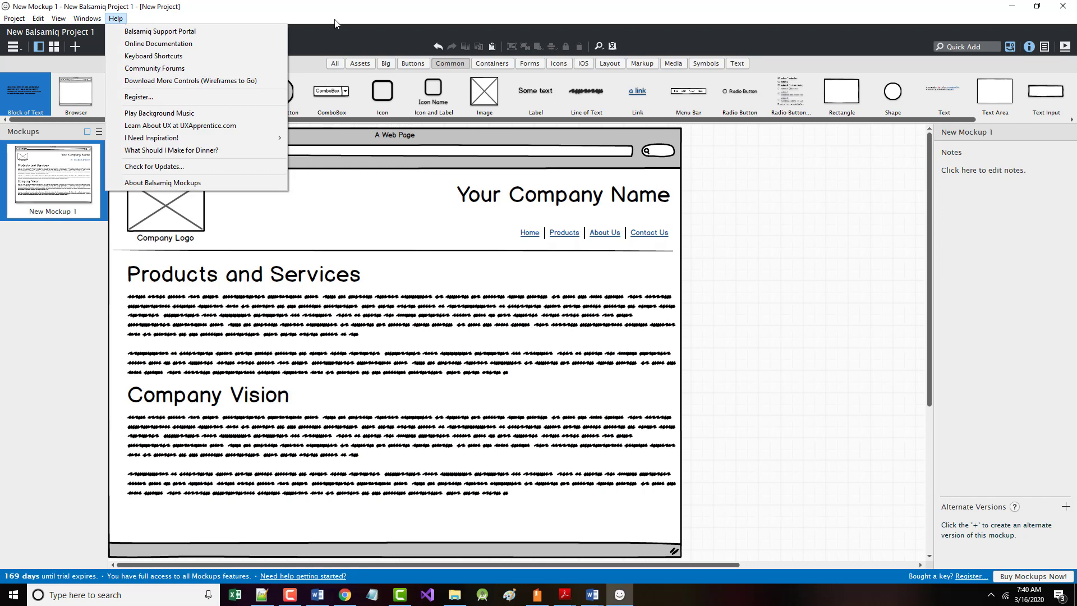
left_click(593, 595)
left_click(536, 567)
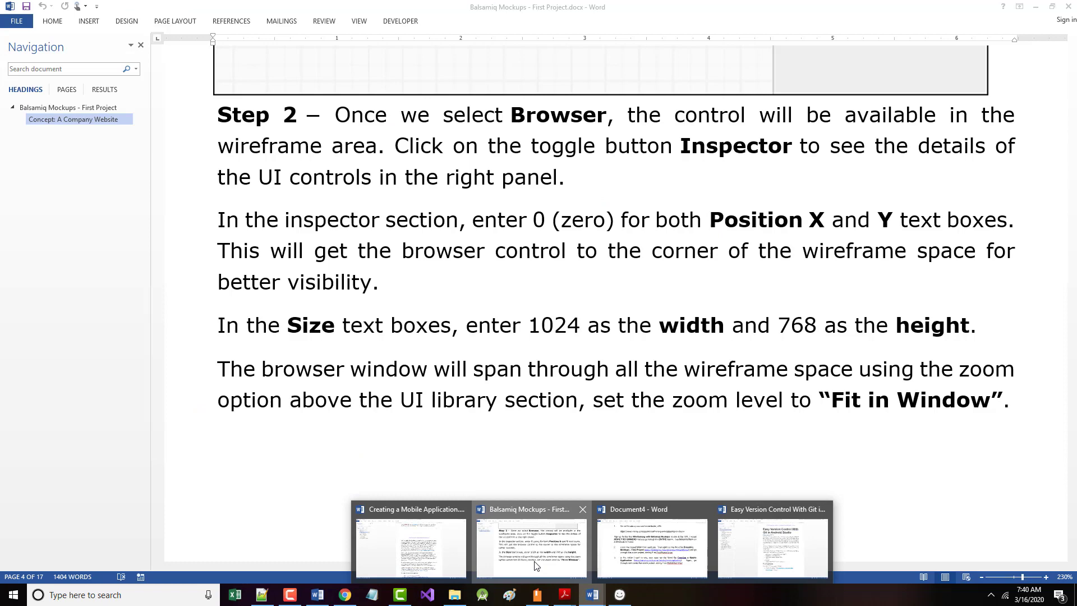
Scroll the tutorial from Step 3 down to Step 9's link bar screenshot and closing note
scroll(376, 446, "down", 10)
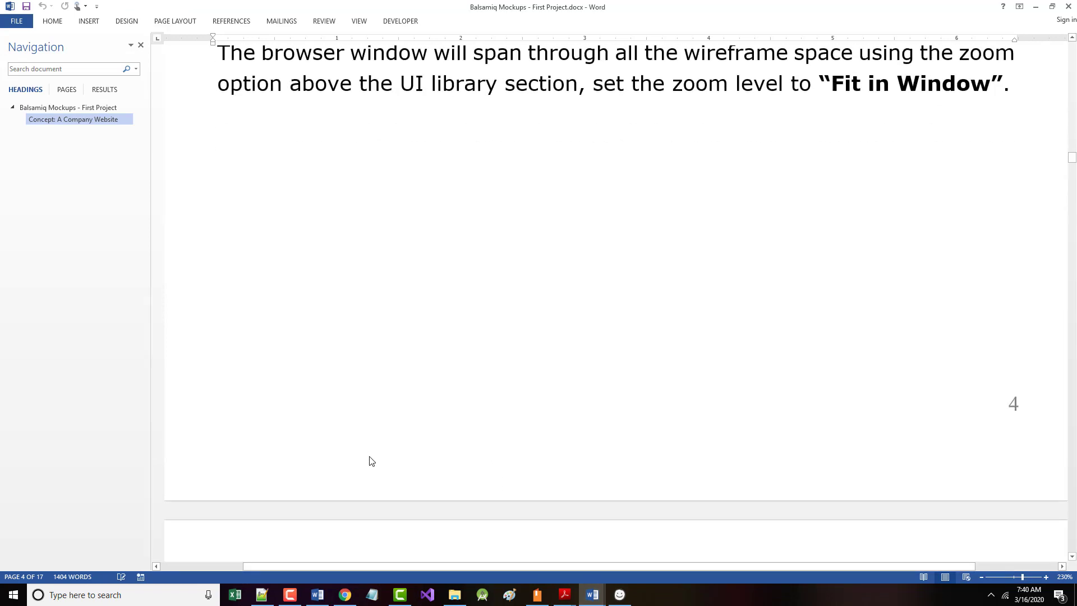
scroll(369, 461, "down", 10)
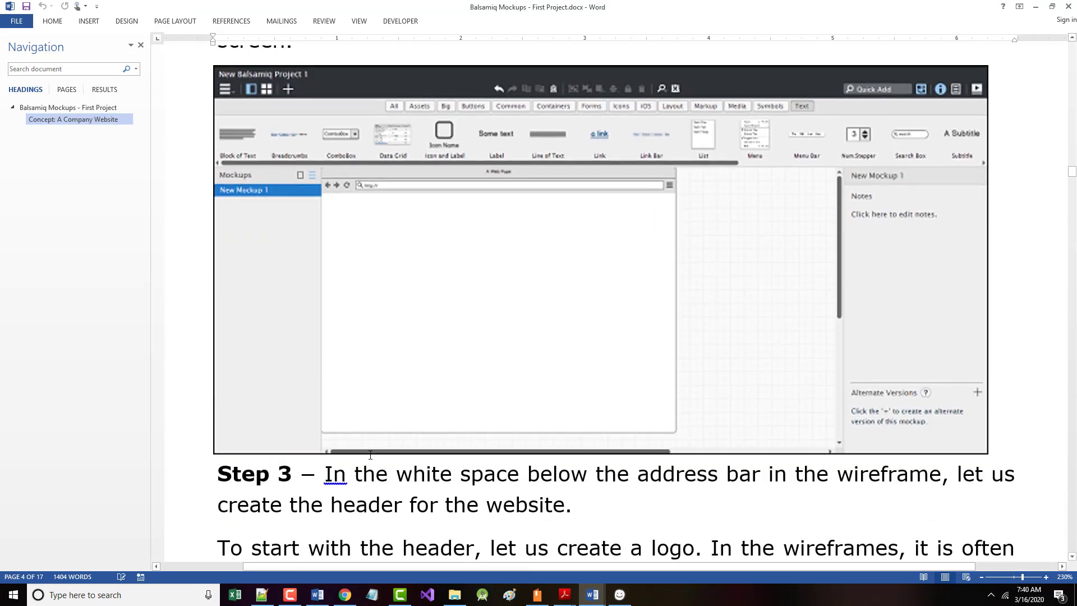
scroll(405, 264, "down", 5)
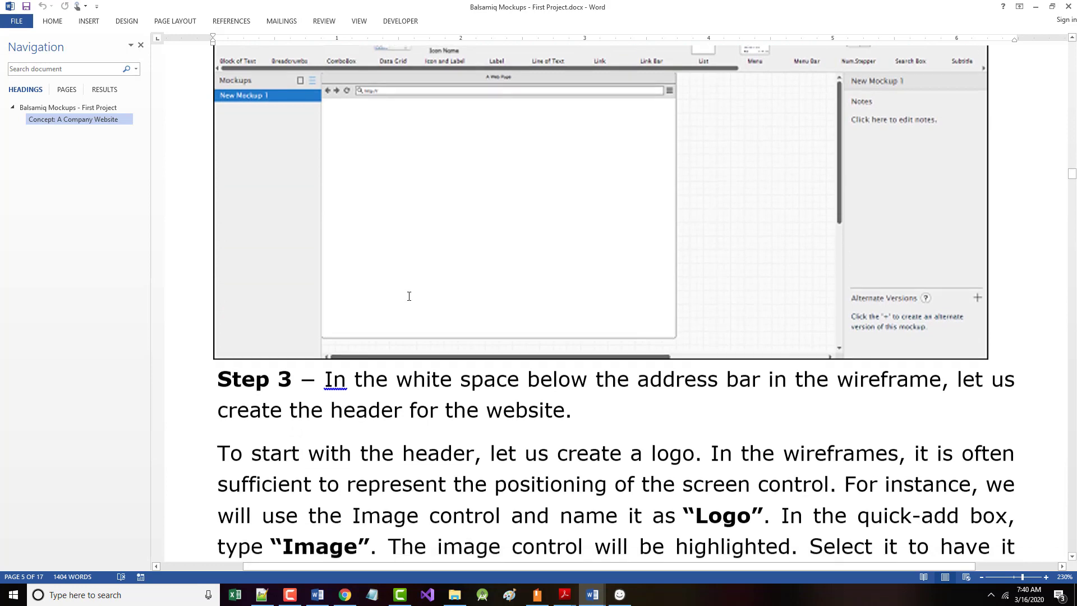
scroll(400, 328, "down", 10)
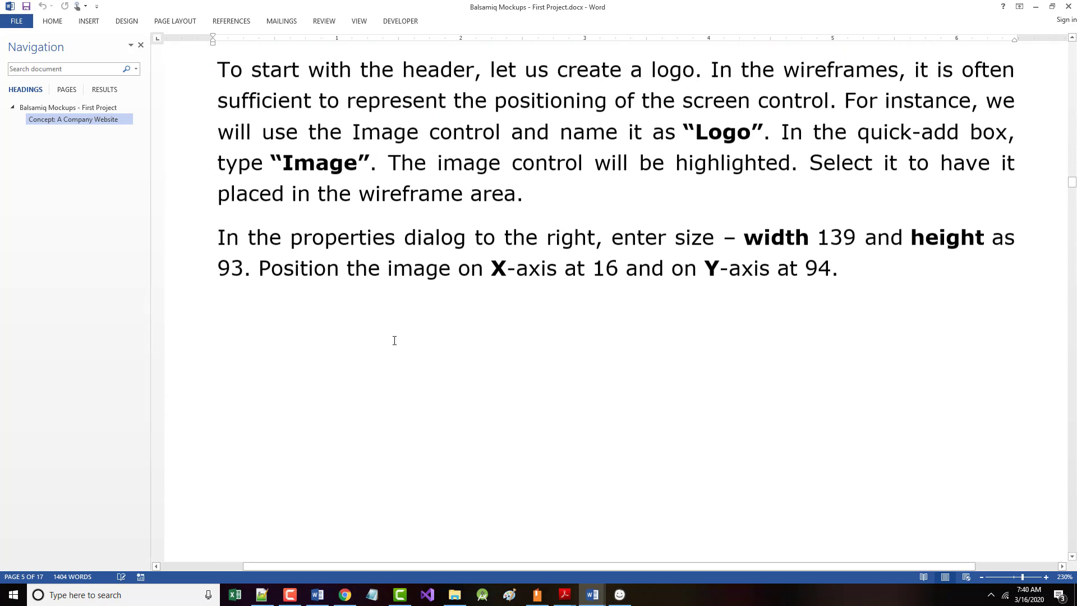
scroll(389, 352, "down", 5)
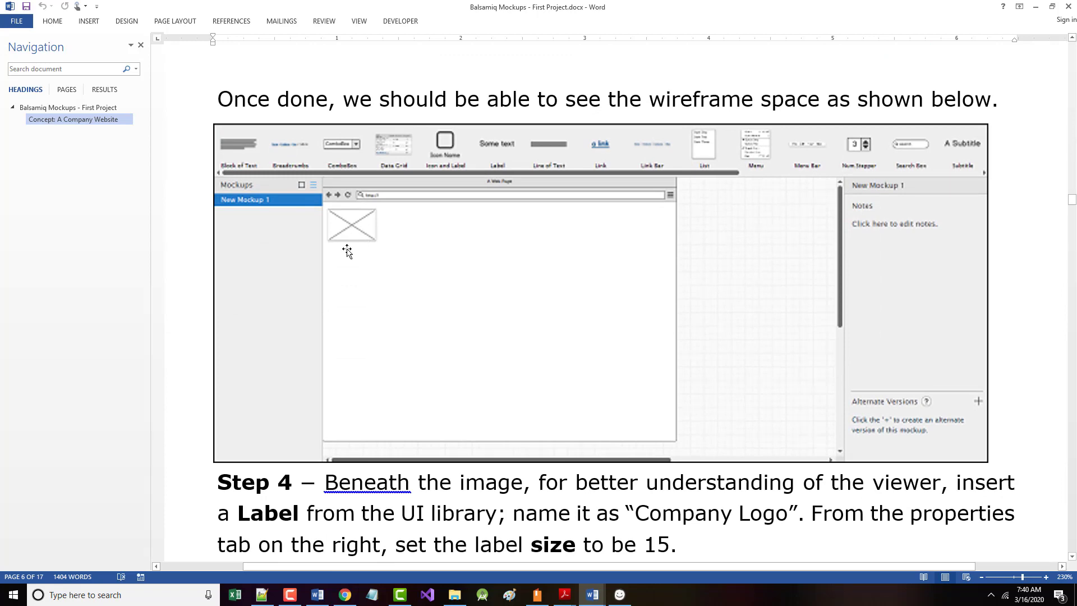
scroll(365, 370, "down", 8)
scroll(364, 375, "down", 4)
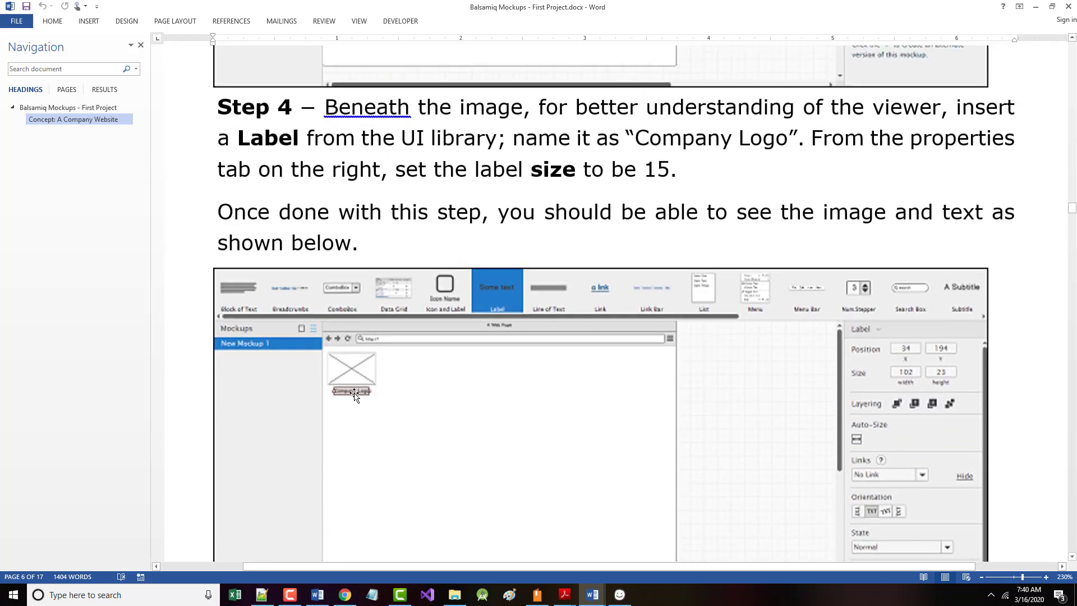
scroll(362, 390, "down", 4)
scroll(372, 399, "down", 15)
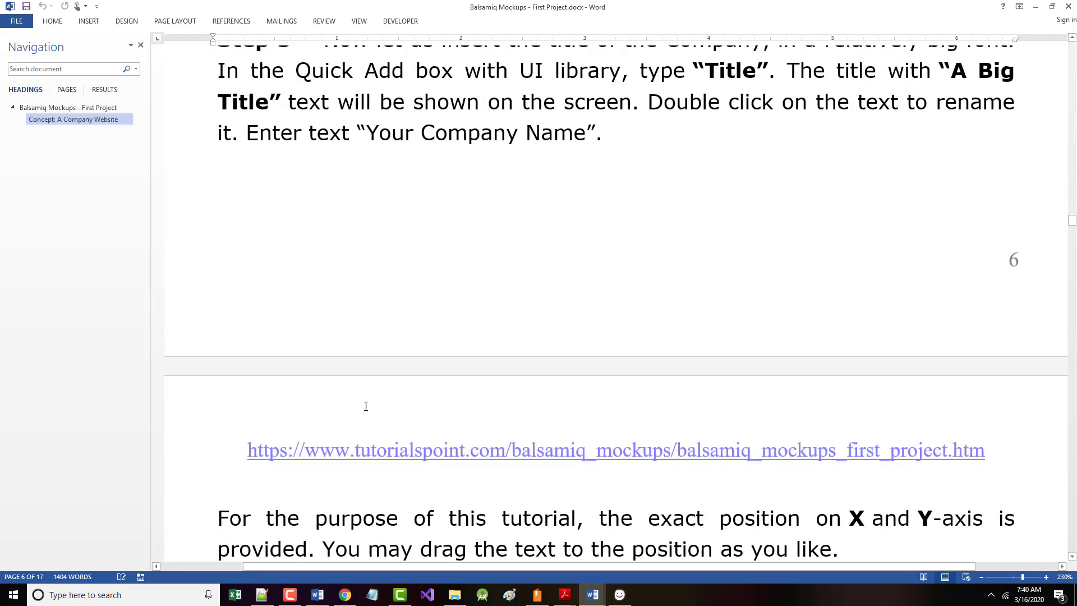
scroll(365, 405, "down", 5)
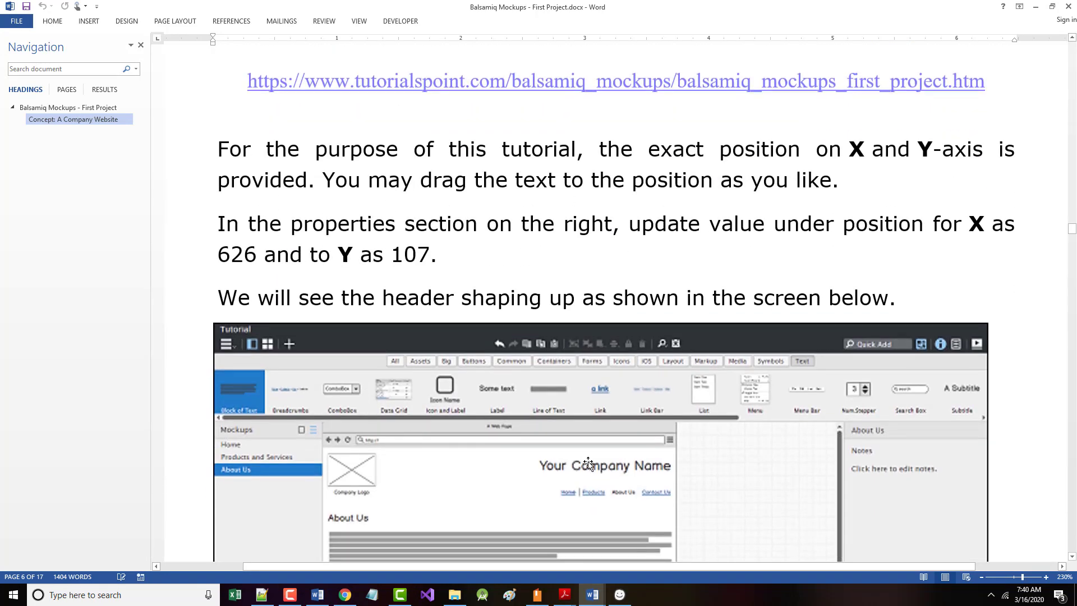
scroll(593, 461, "down", 7)
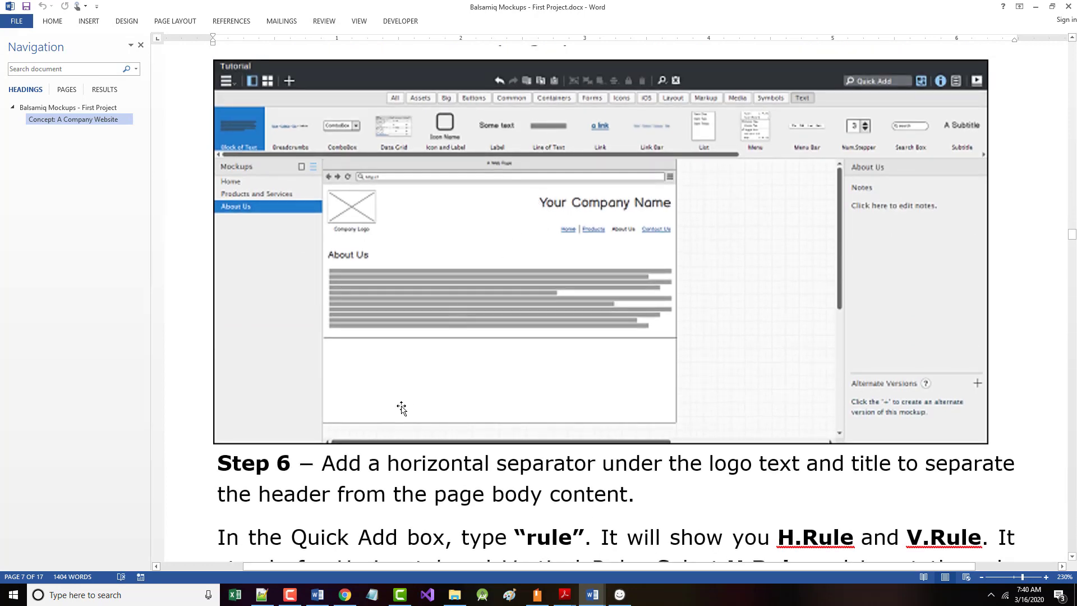
scroll(398, 427, "down", 4)
scroll(394, 418, "down", 16)
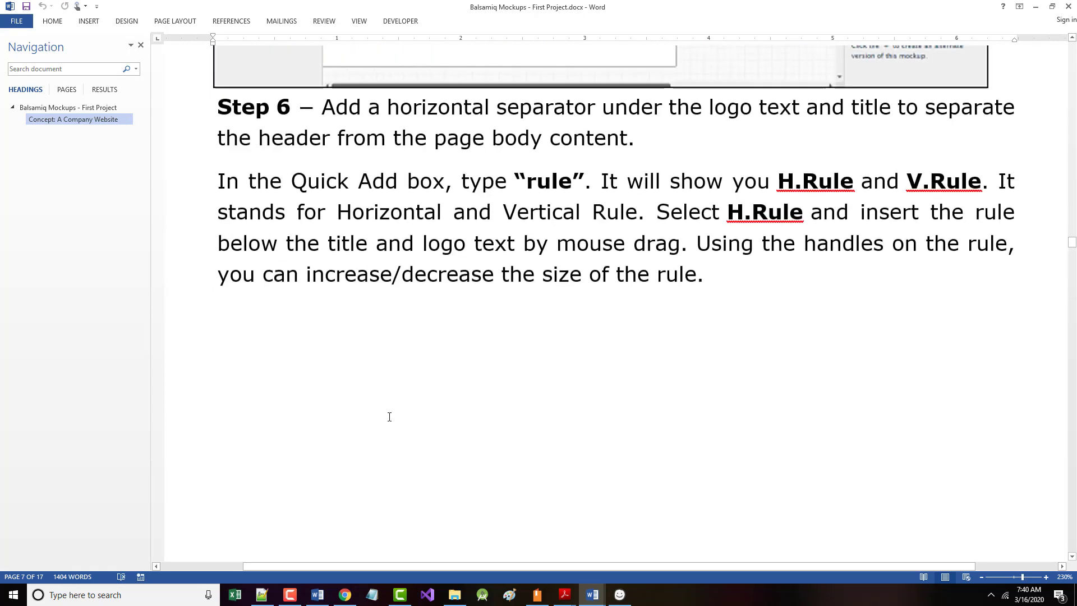
scroll(384, 421, "down", 8)
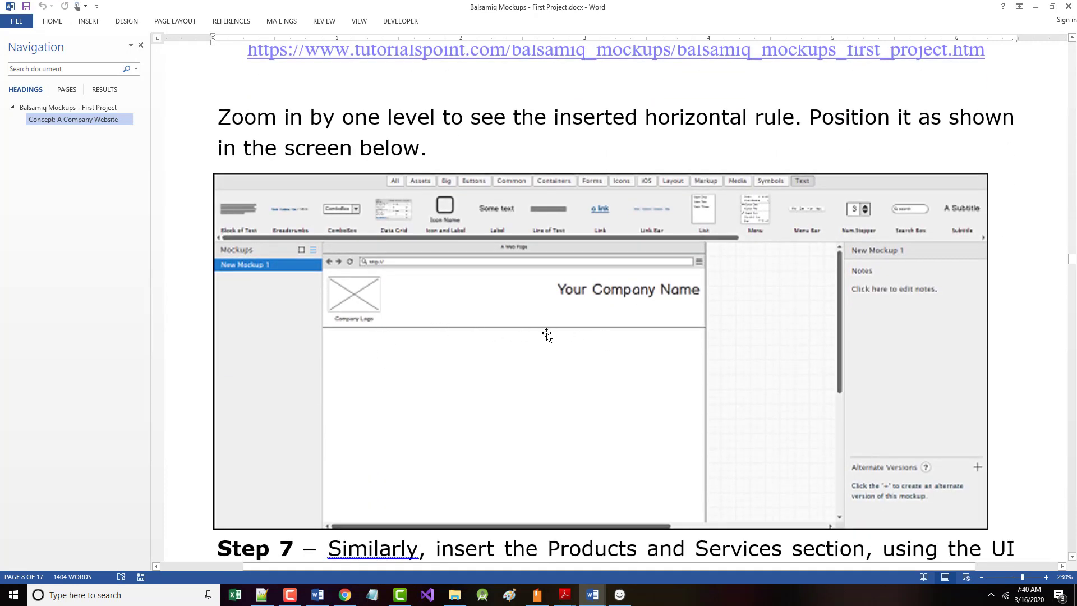
scroll(507, 399, "down", 3)
scroll(491, 399, "down", 10)
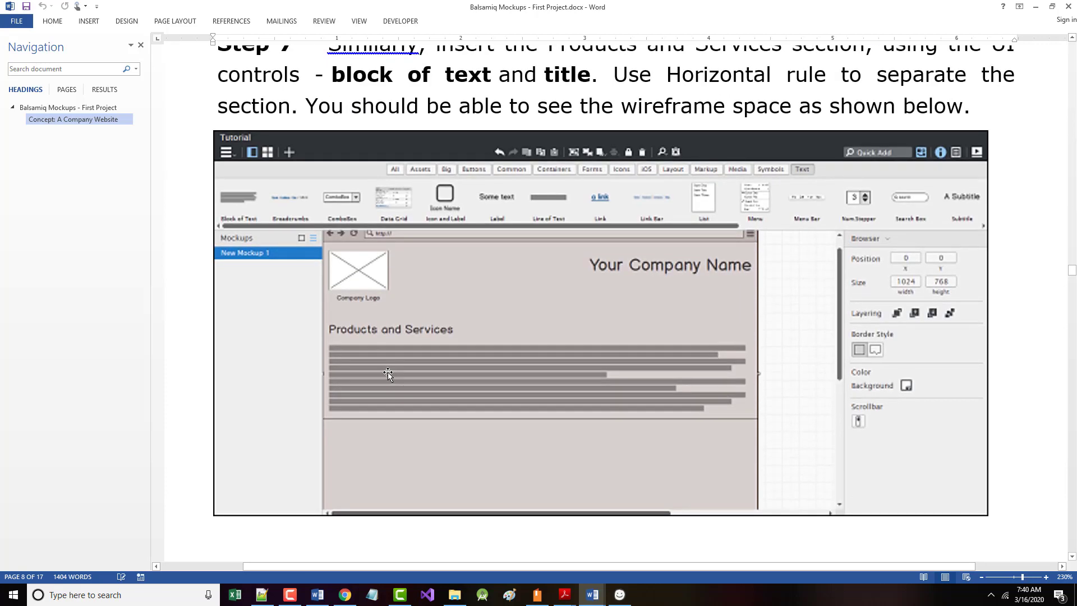
scroll(432, 372, "down", 13)
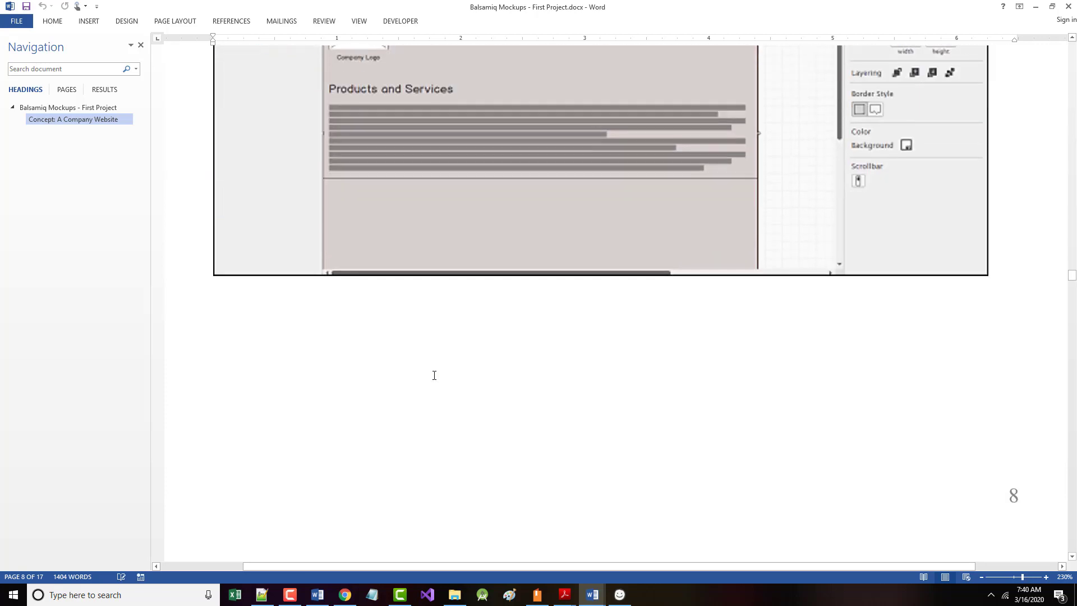
scroll(432, 385, "down", 11)
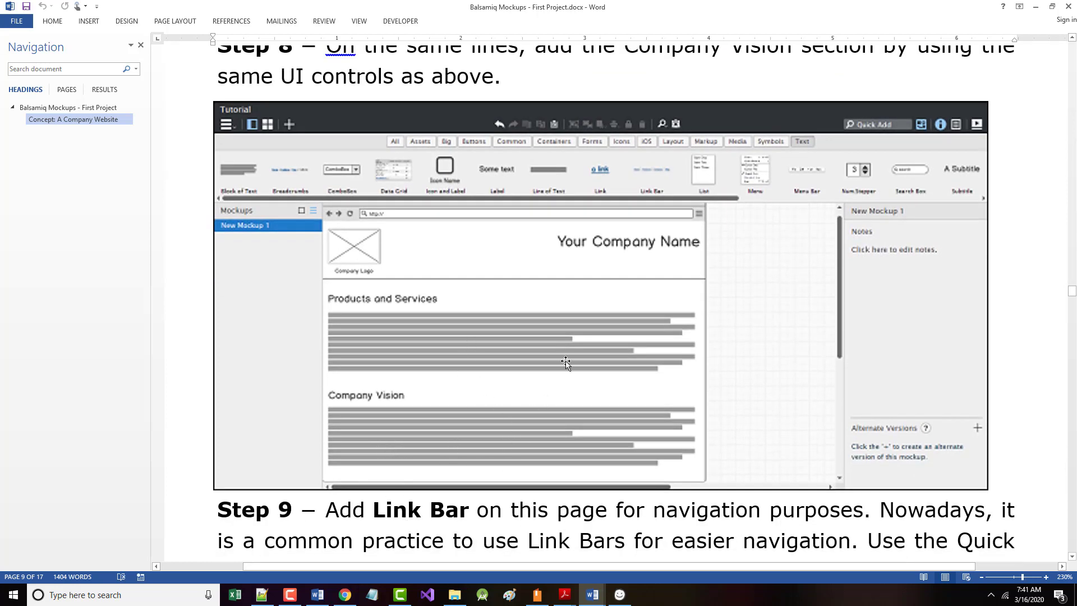
scroll(611, 308, "down", 2)
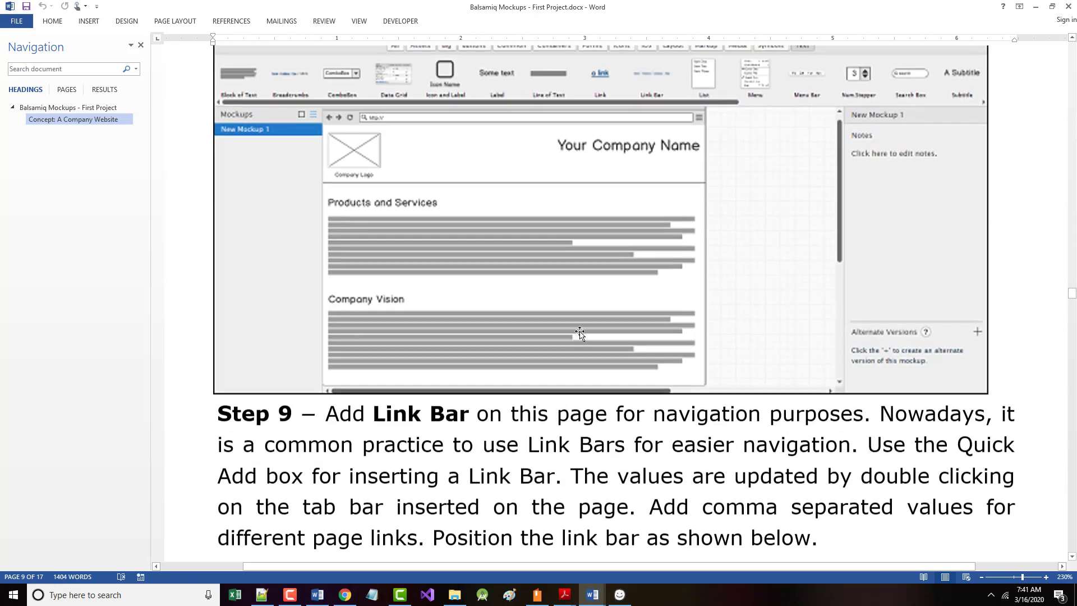
scroll(580, 333, "down", 11)
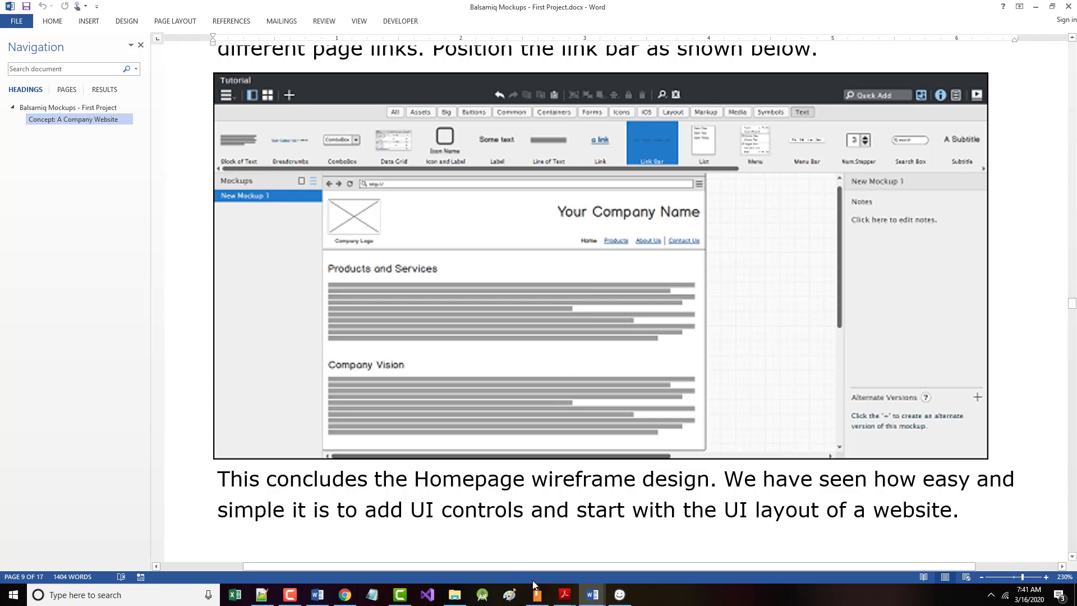
mouse_move(585, 603)
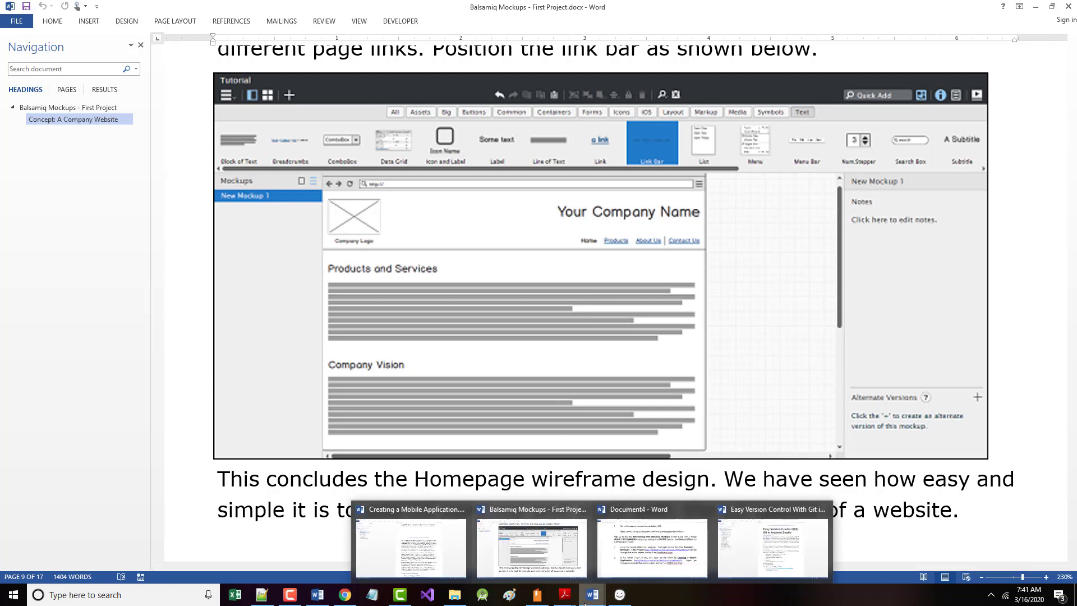
left_click(621, 599)
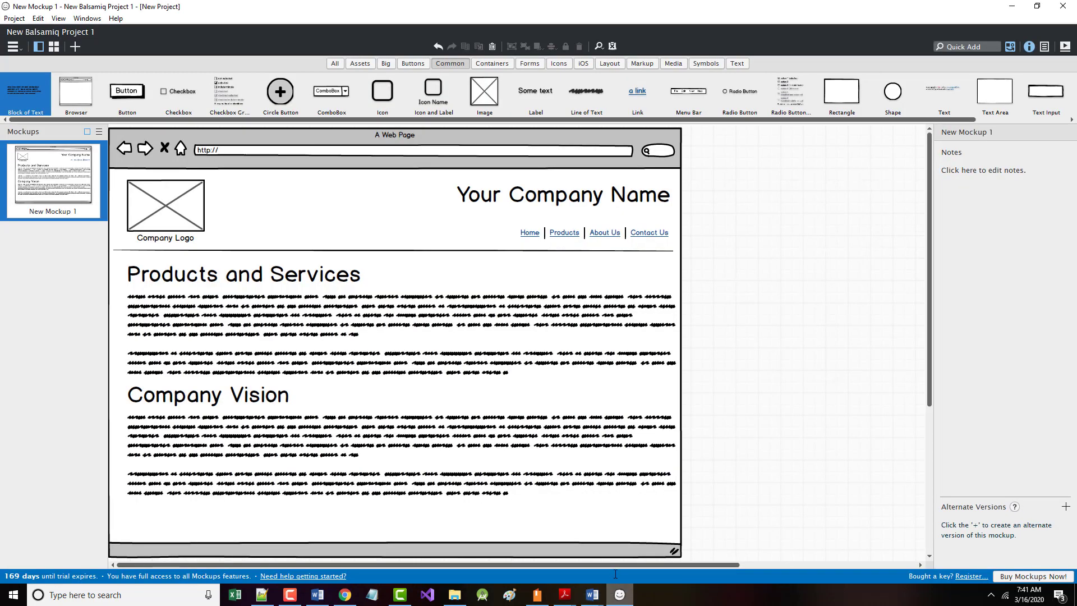
right_click(527, 239)
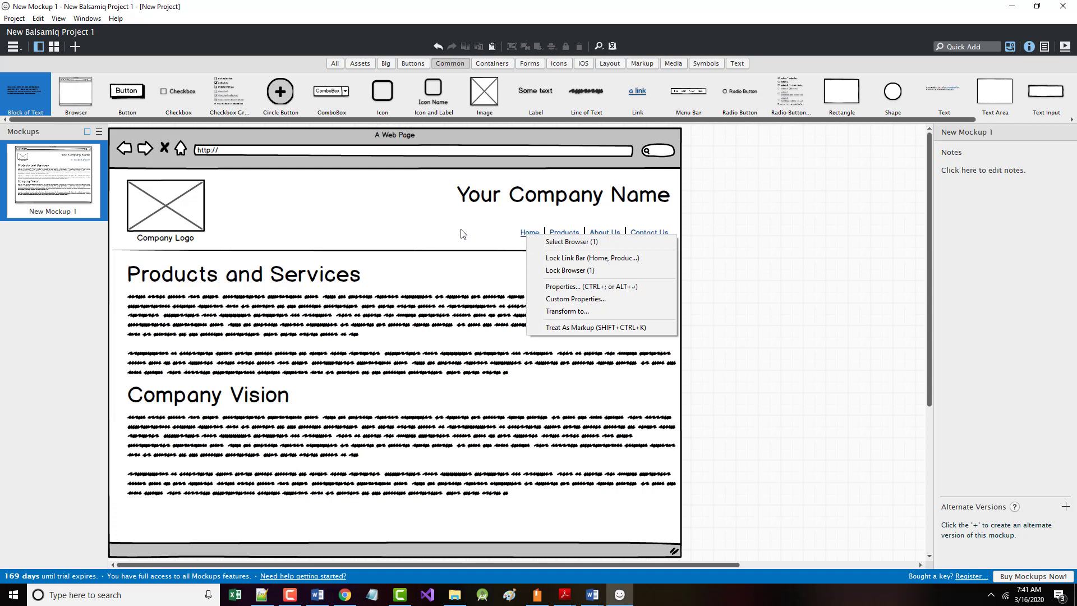
left_click(530, 236)
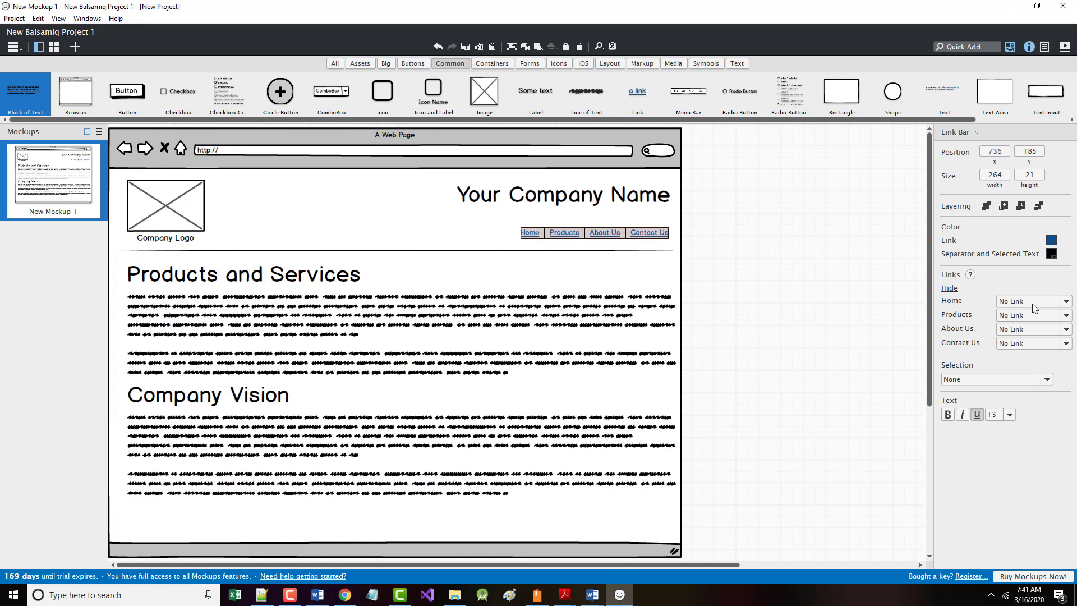
left_click(1065, 302)
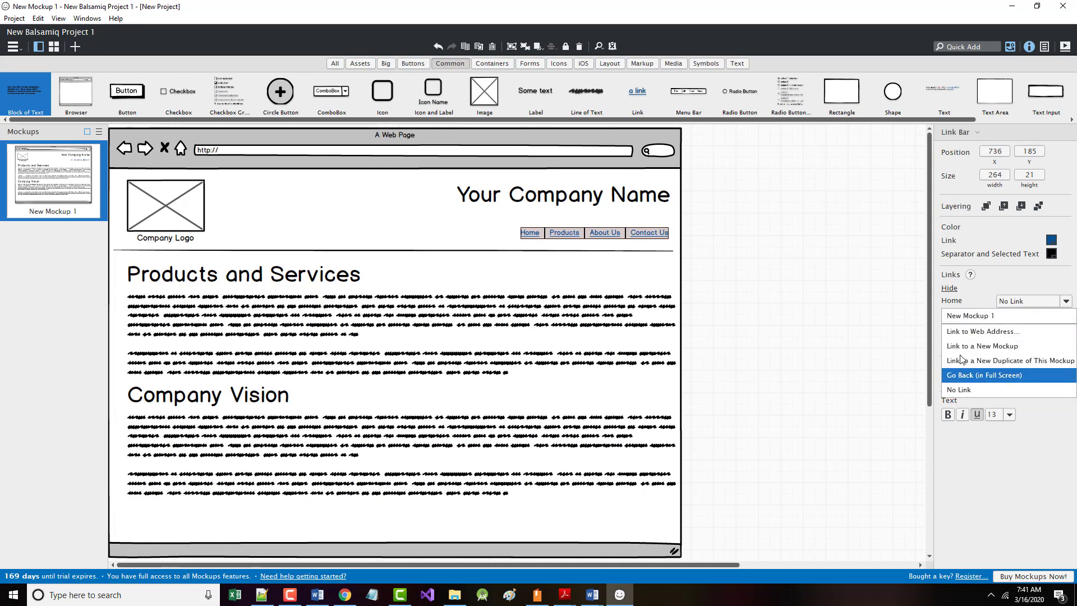
left_click(1066, 304)
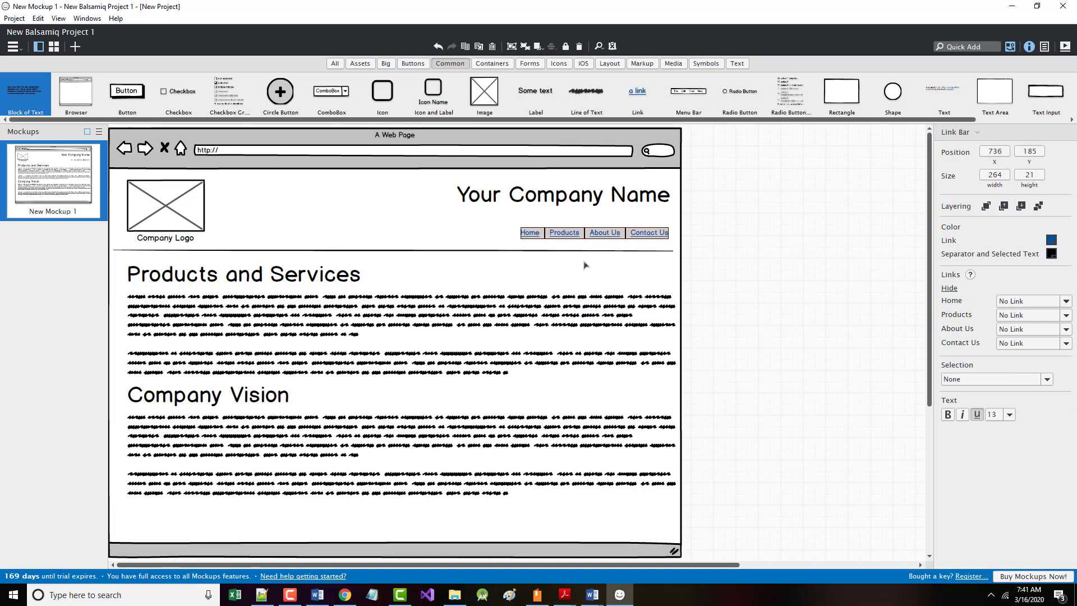
scroll(595, 278, "down", 2)
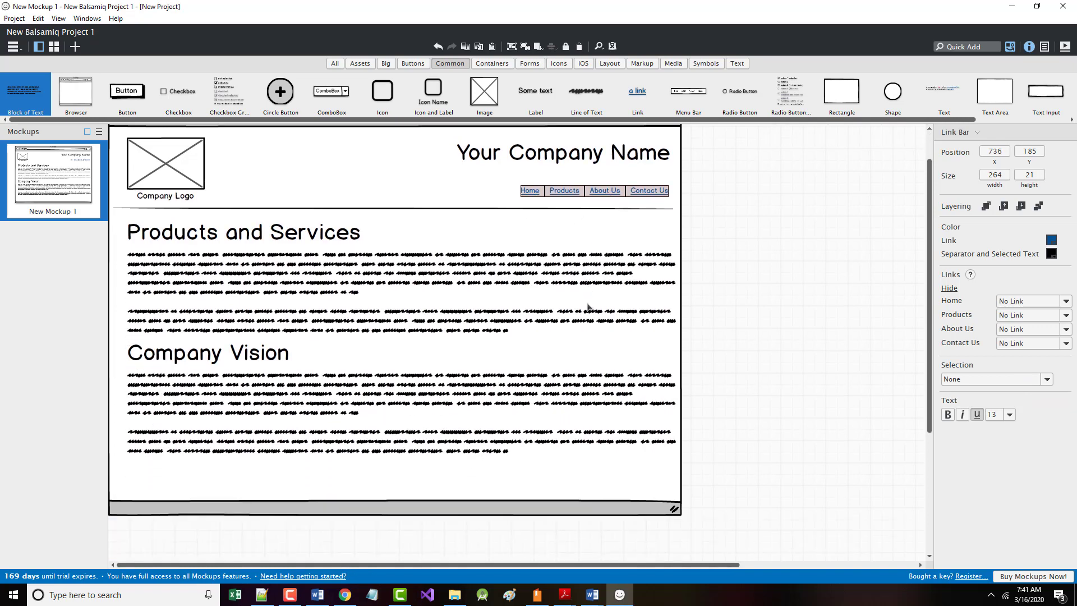
scroll(619, 312, "up", 1)
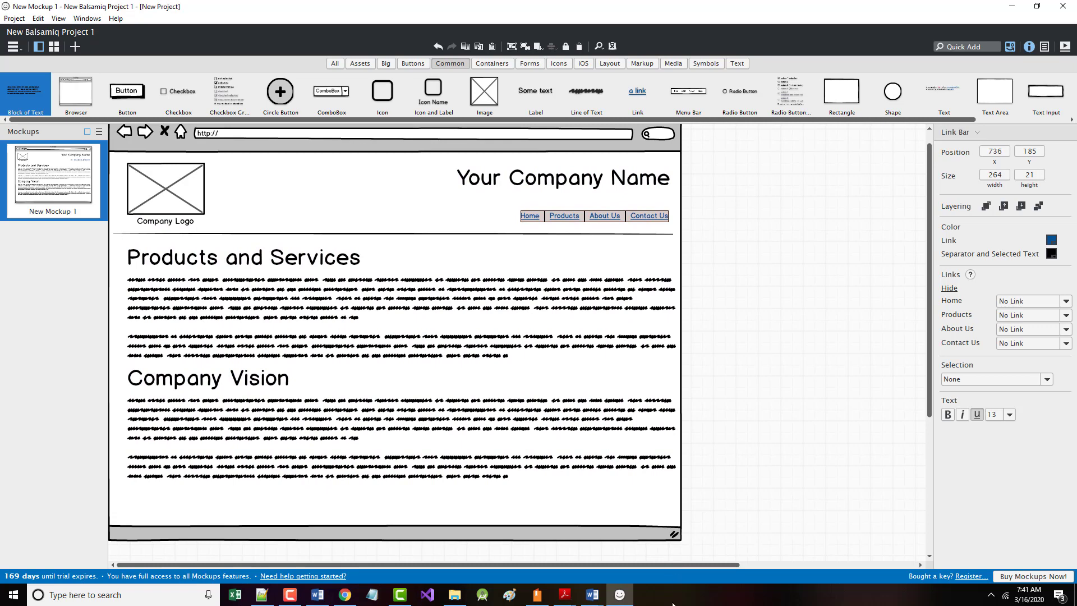
left_click(592, 595)
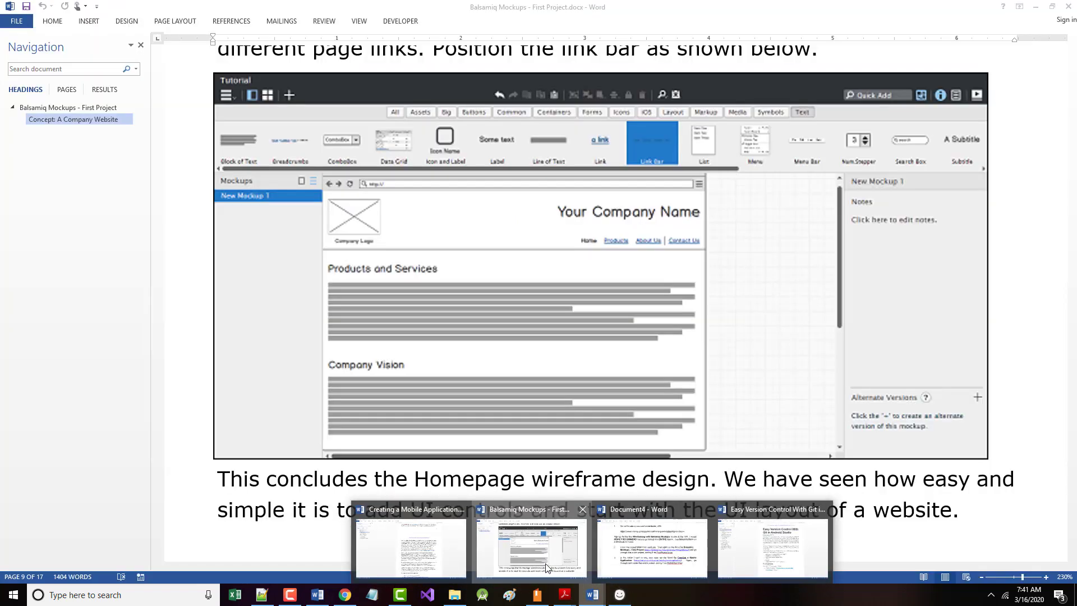
Return to the Balsamiq tutorial in Word and scroll to the PRODUCT AND SERVICES PAGE heading
left_click(547, 567)
scroll(577, 493, "down", 6)
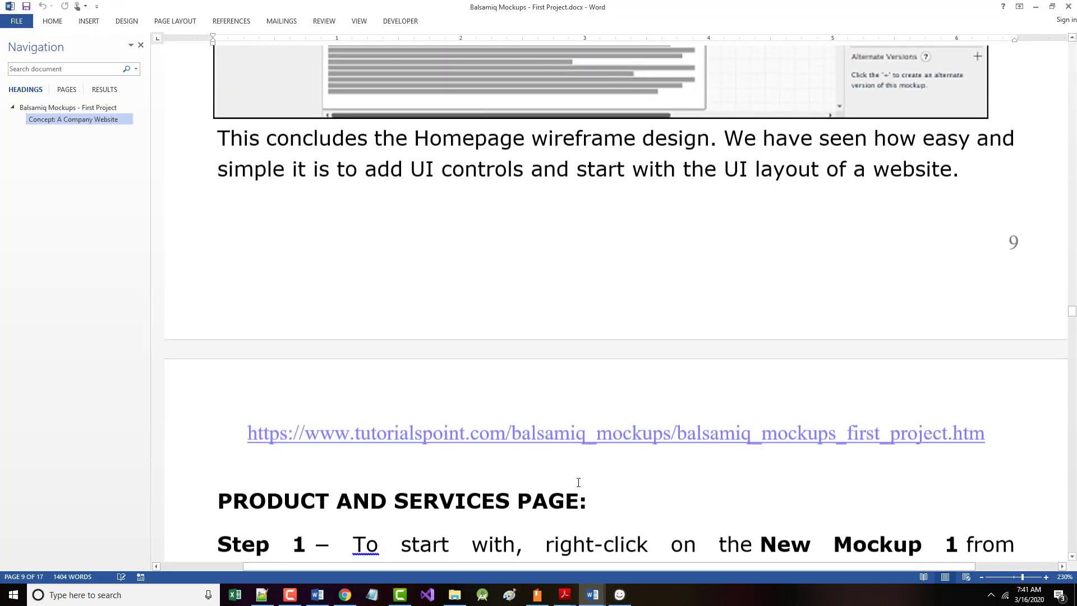
scroll(579, 482, "down", 8)
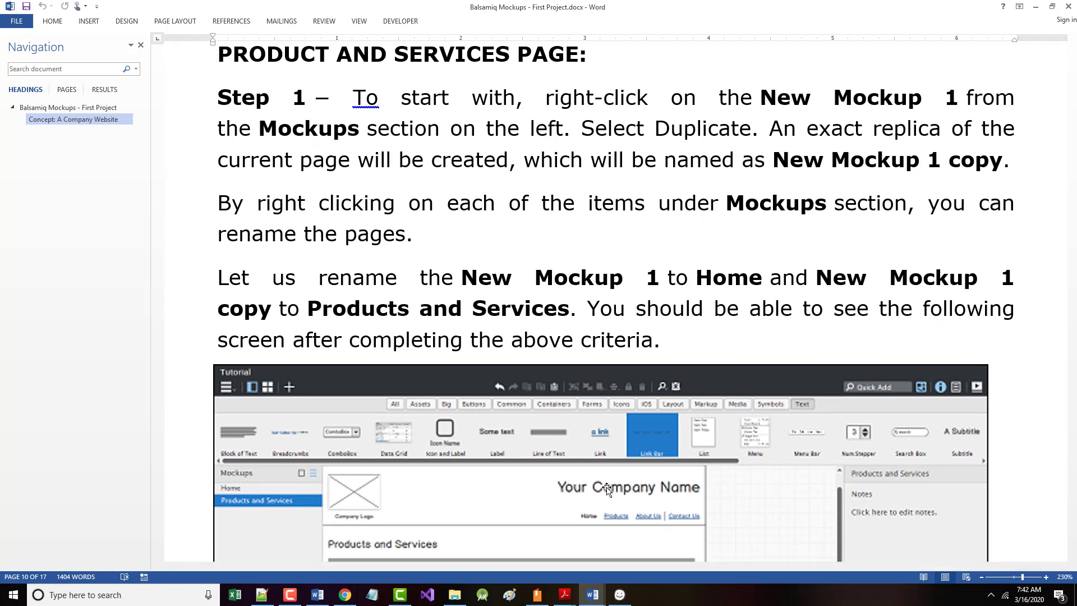
left_click(289, 593)
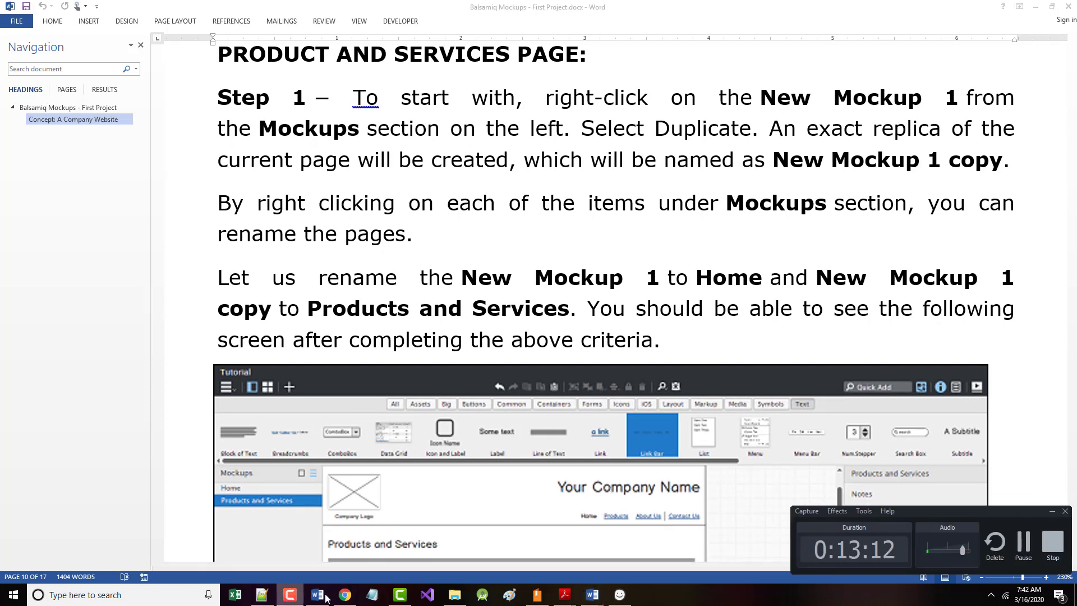